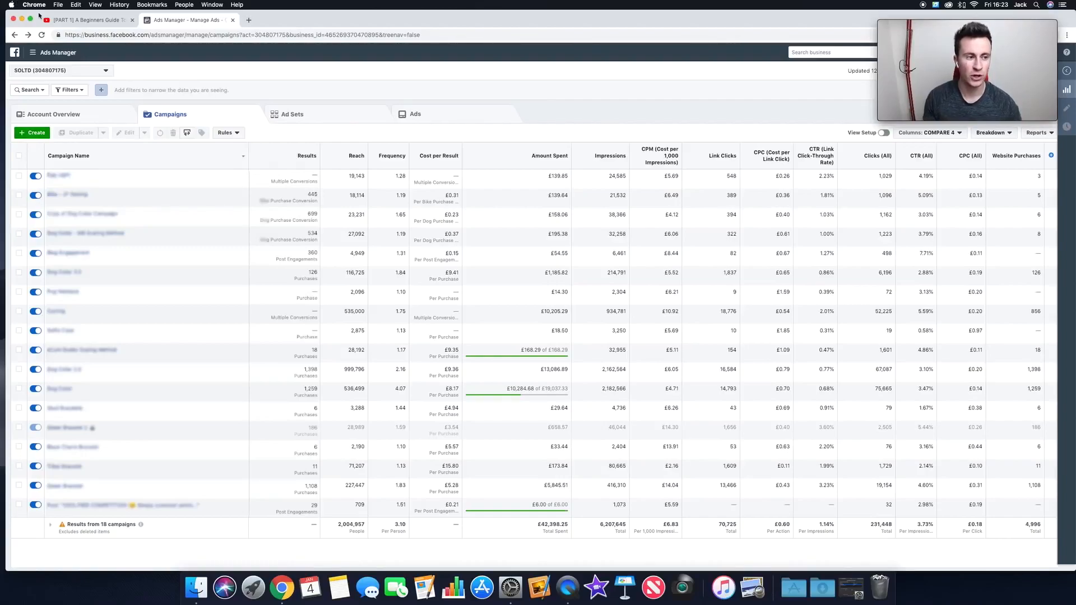
Start creating a new campaign from the campaigns overview, starting over instead of continuing the saved draft.
left_click(44, 52)
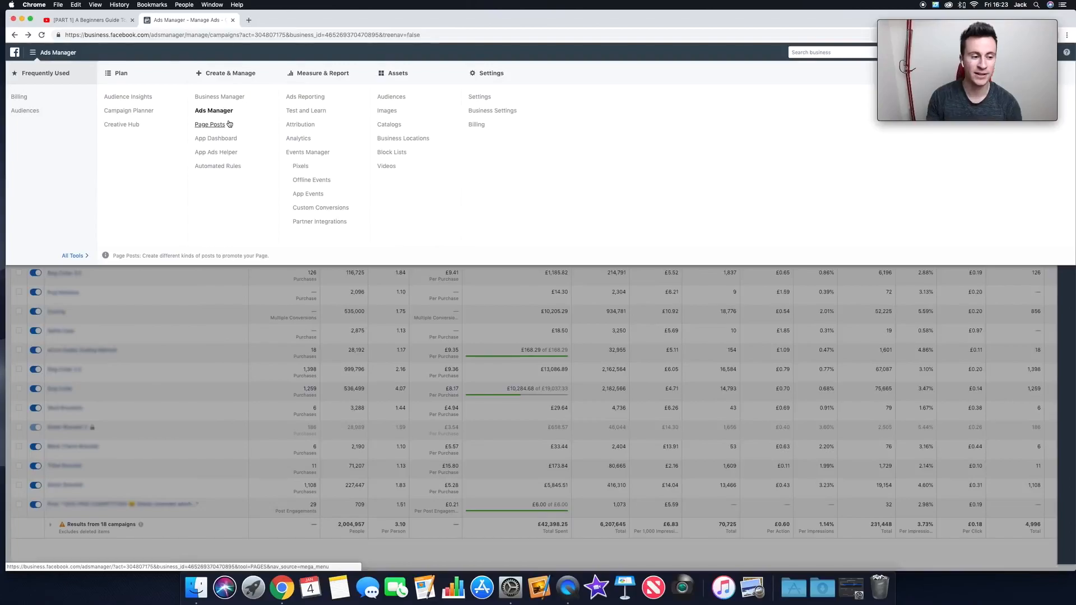
left_click(219, 303)
left_click(40, 135)
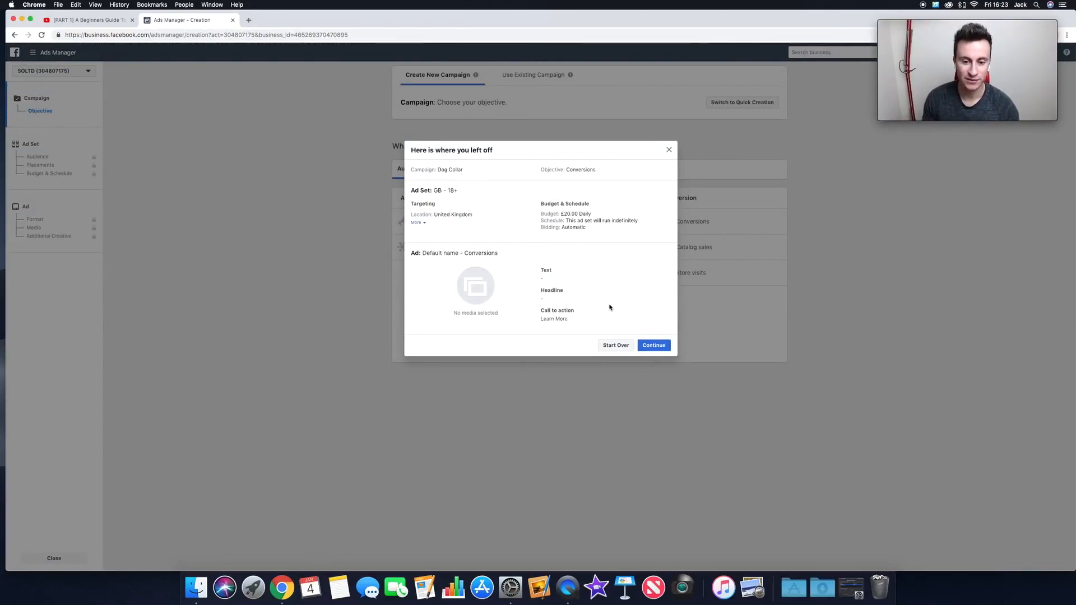
left_click(617, 345)
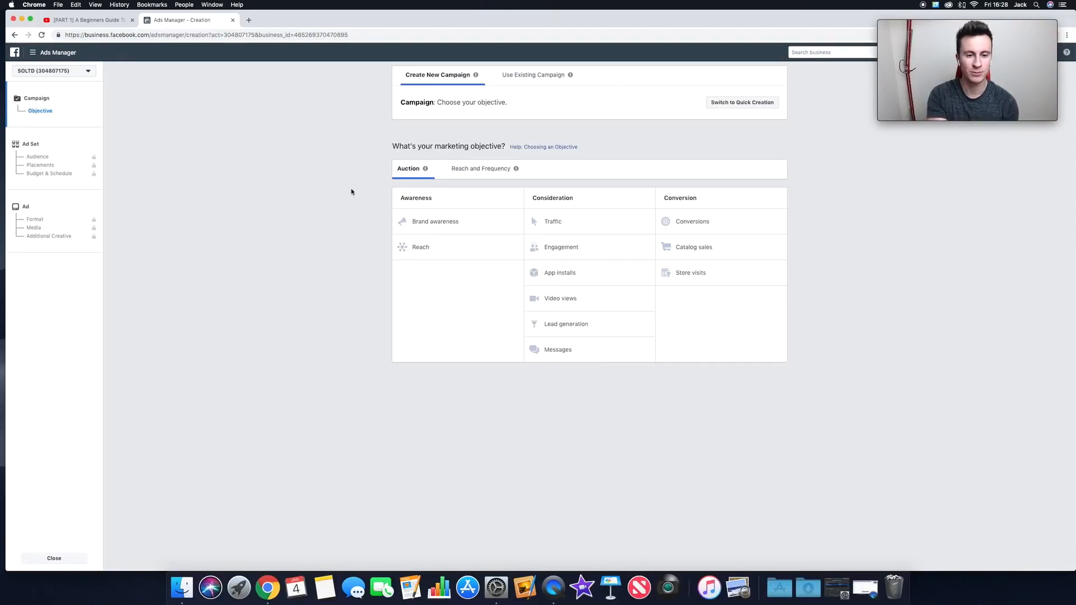
Examine the descriptions of the Reach and Frequency buying type and the Brand awareness and Traffic objectives.
mouse_move(516, 169)
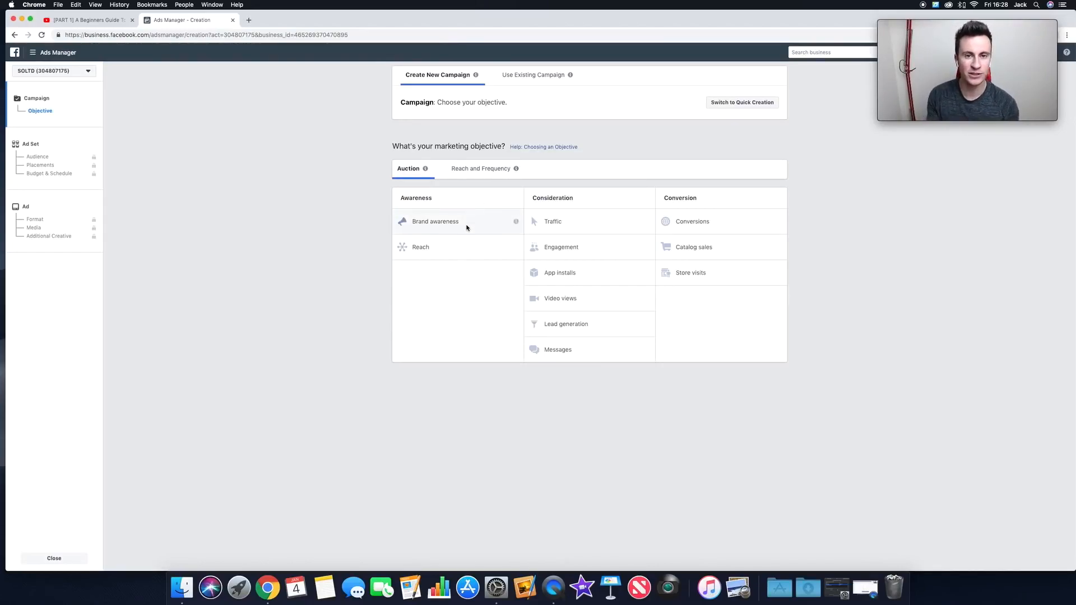
mouse_move(517, 222)
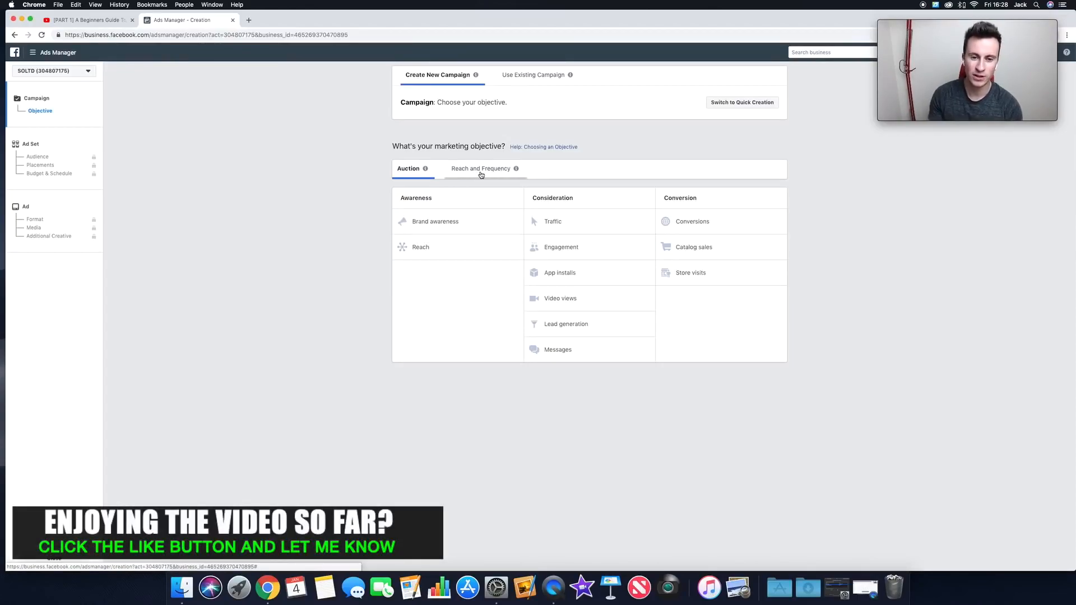
mouse_move(517, 171)
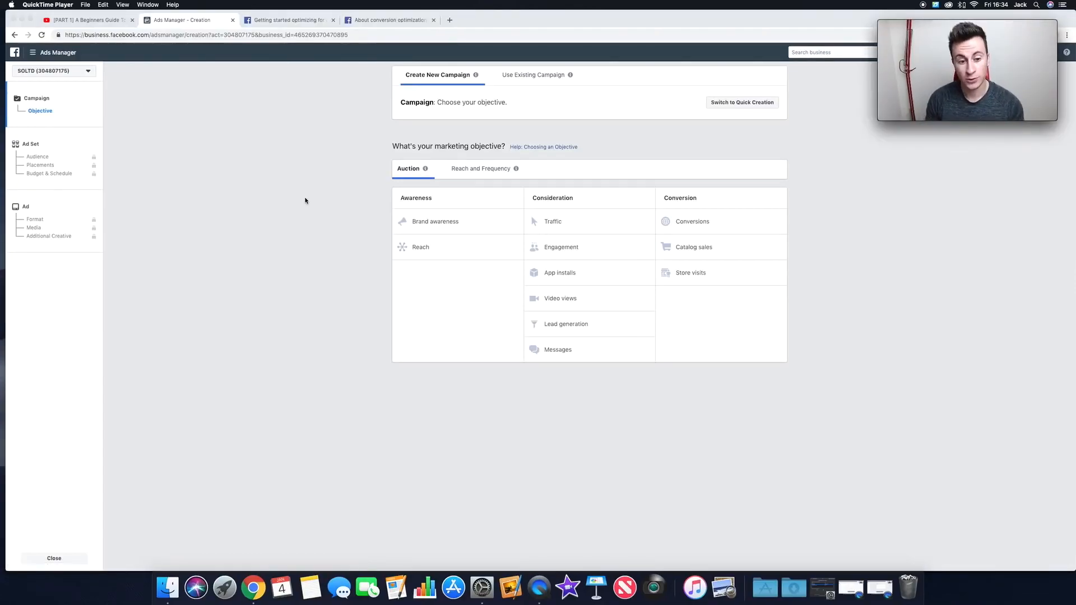
left_click(797, 185)
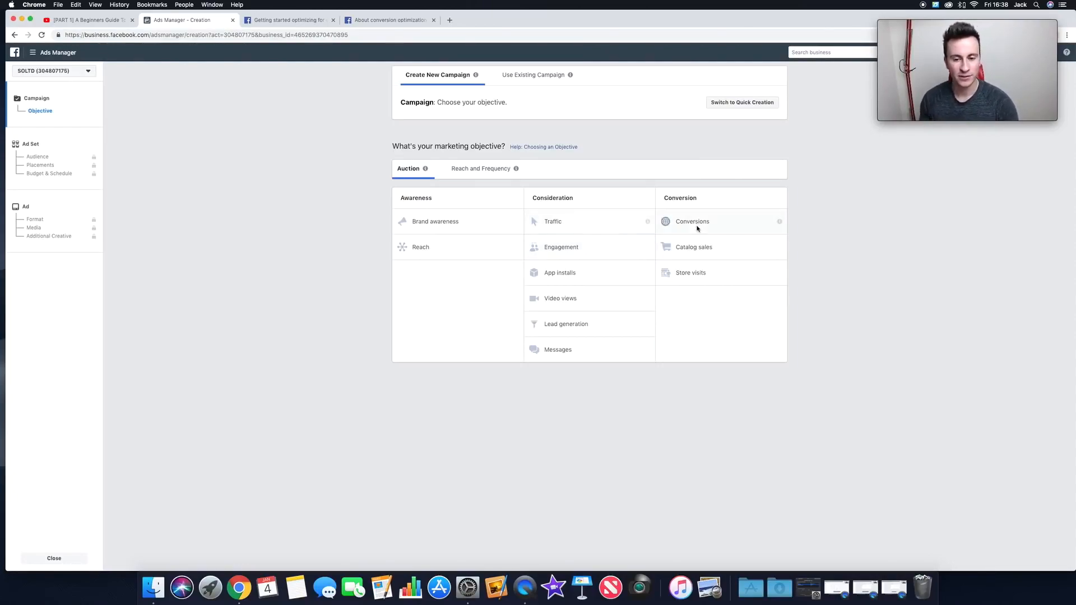
mouse_move(647, 222)
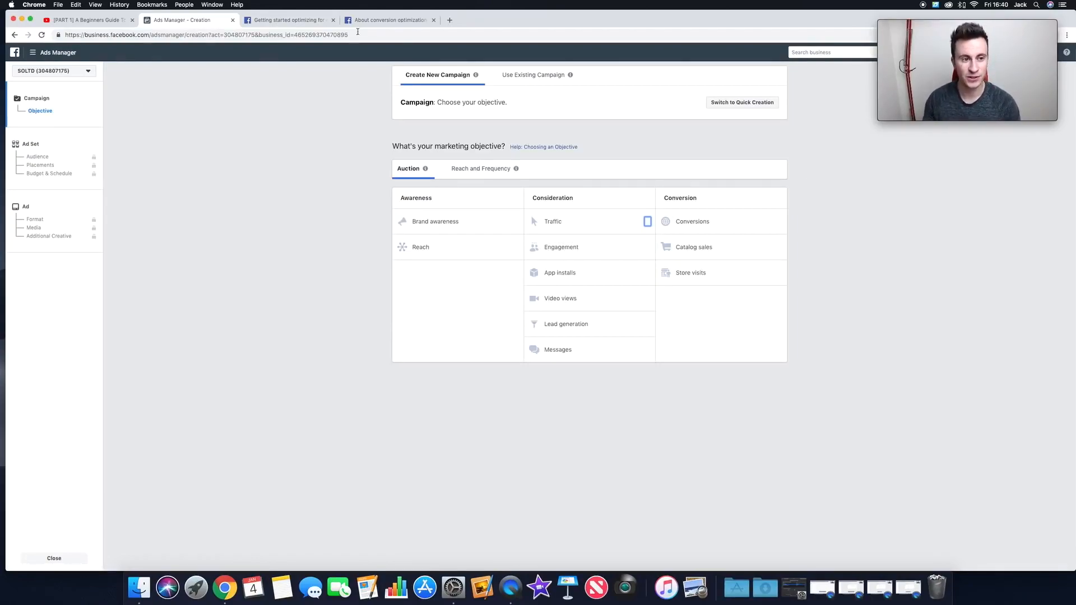
Read the help articles on choosing the right conversion and pixel best practices, and return to the campaign creation page.
left_click(278, 22)
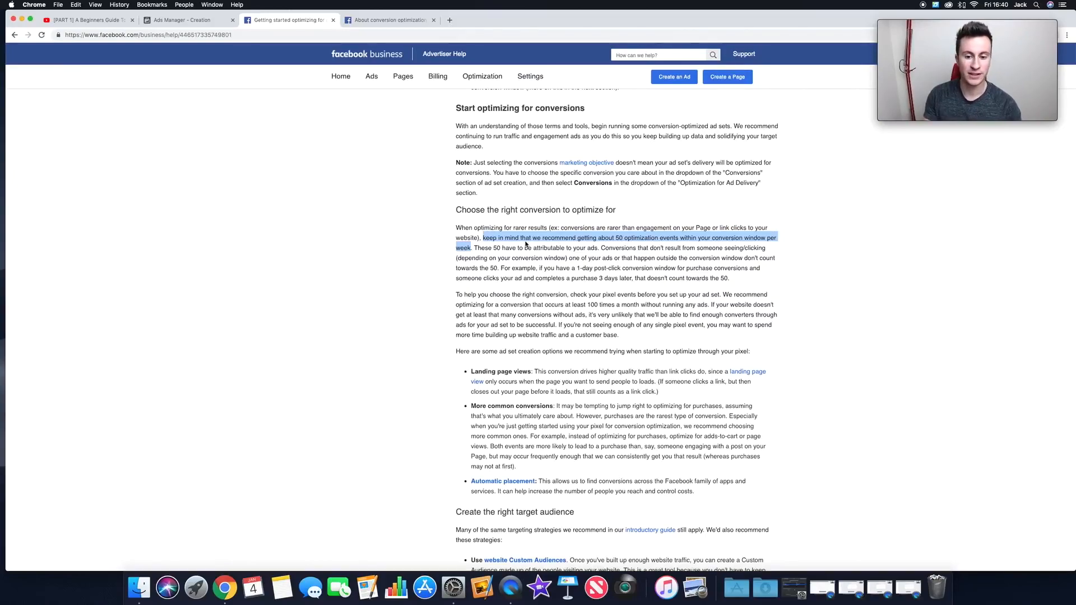
left_click_drag(539, 268, 552, 270)
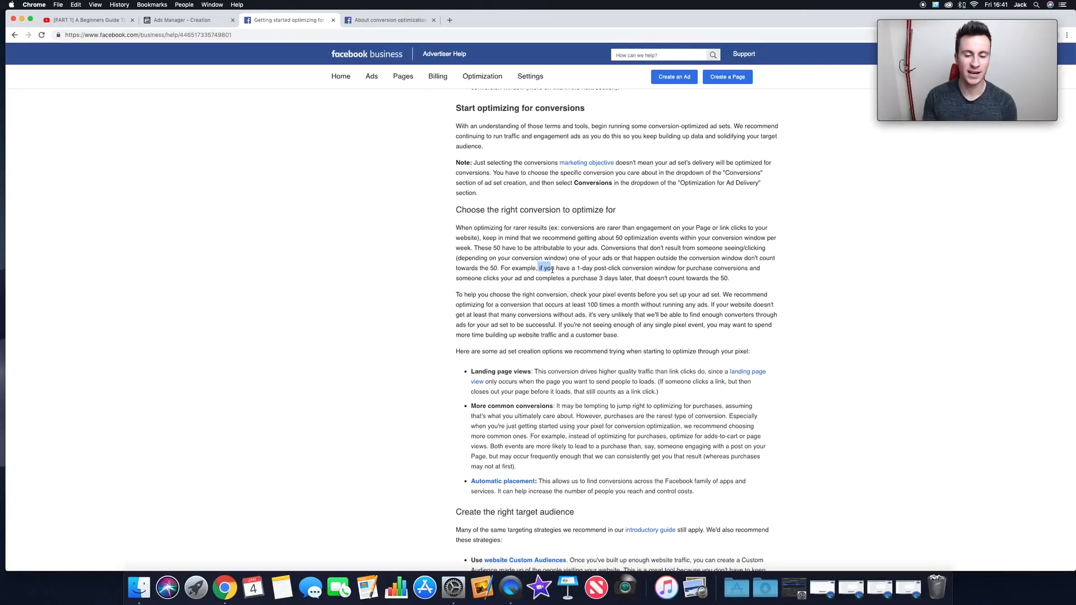
left_click(387, 20)
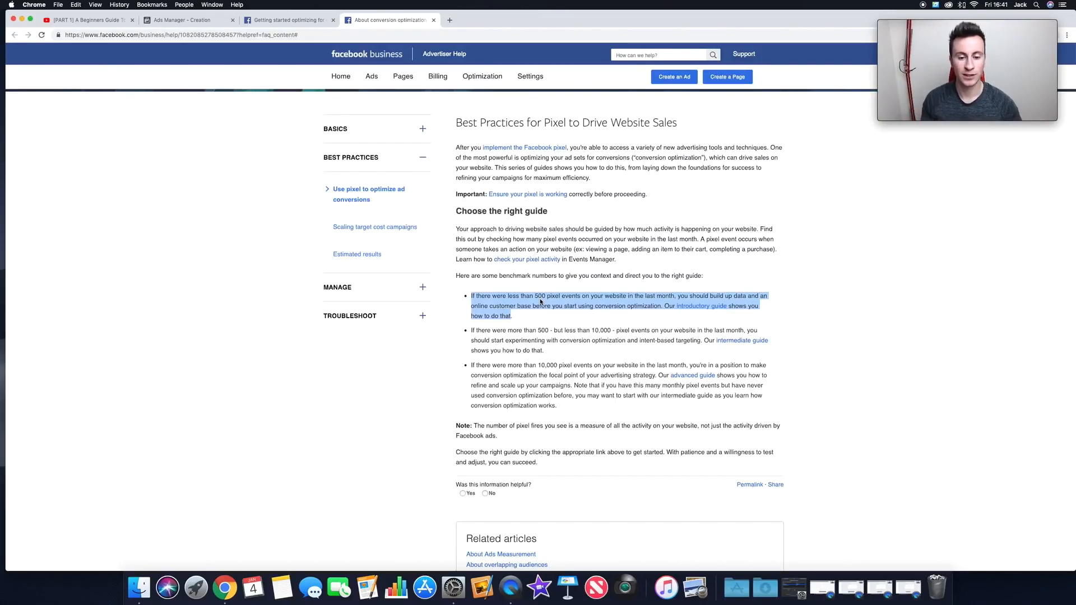
left_click(174, 21)
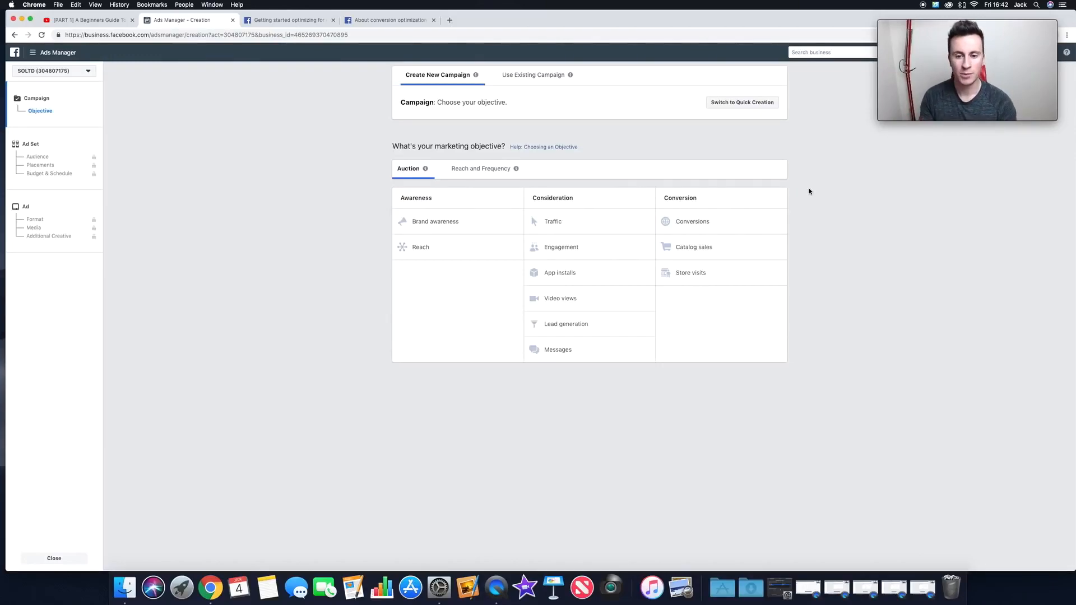
Set up a campaign with the Conversions objective named "Bike Light" and continue to its ad set.
left_click(724, 220)
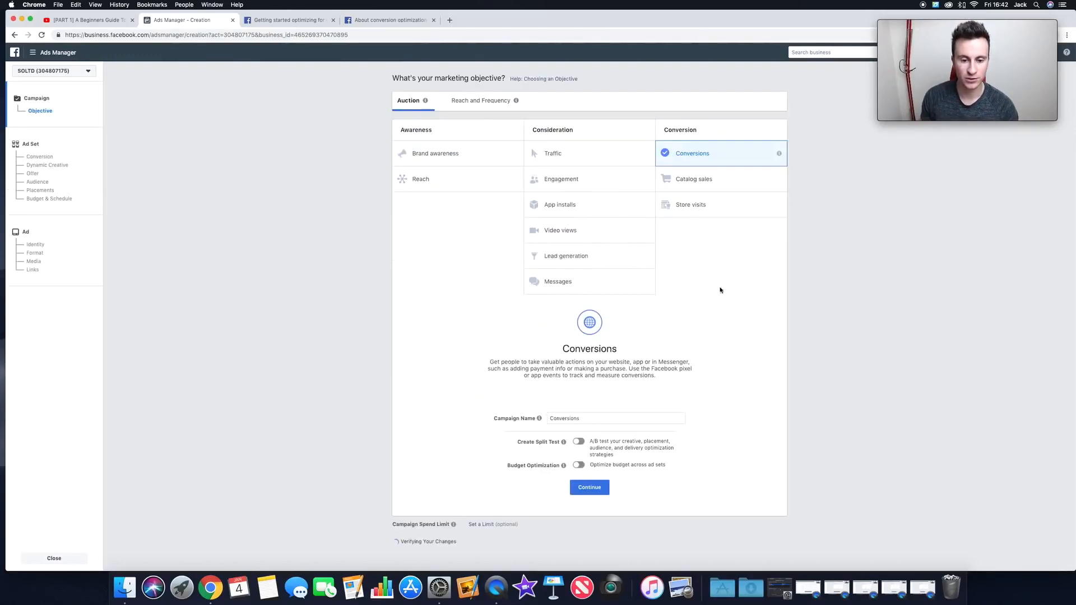
scroll(806, 318, "down", 2)
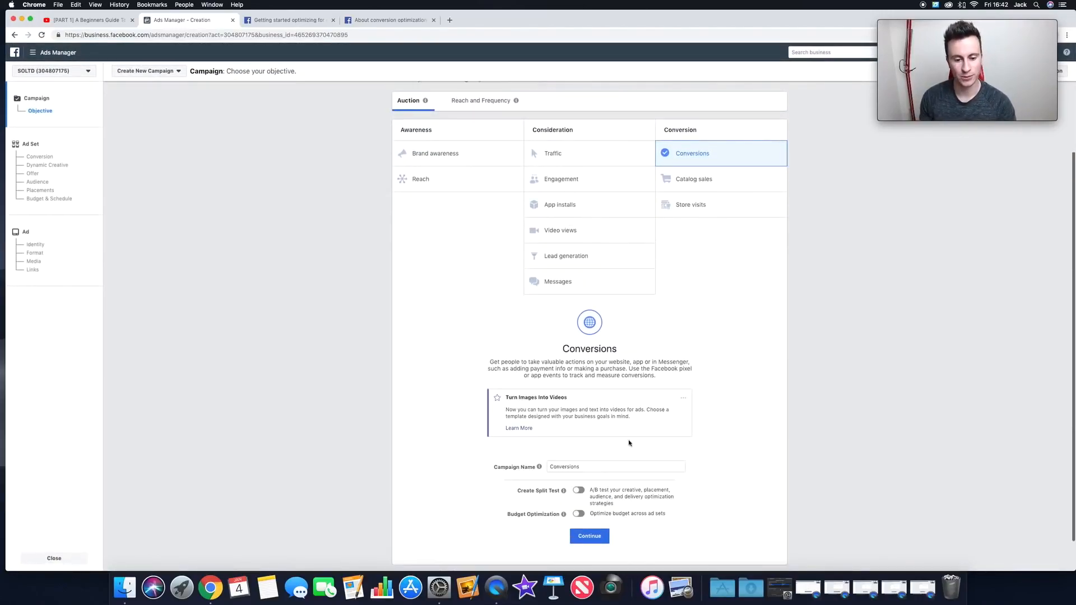
scroll(717, 360, "down", 2)
left_click(589, 428)
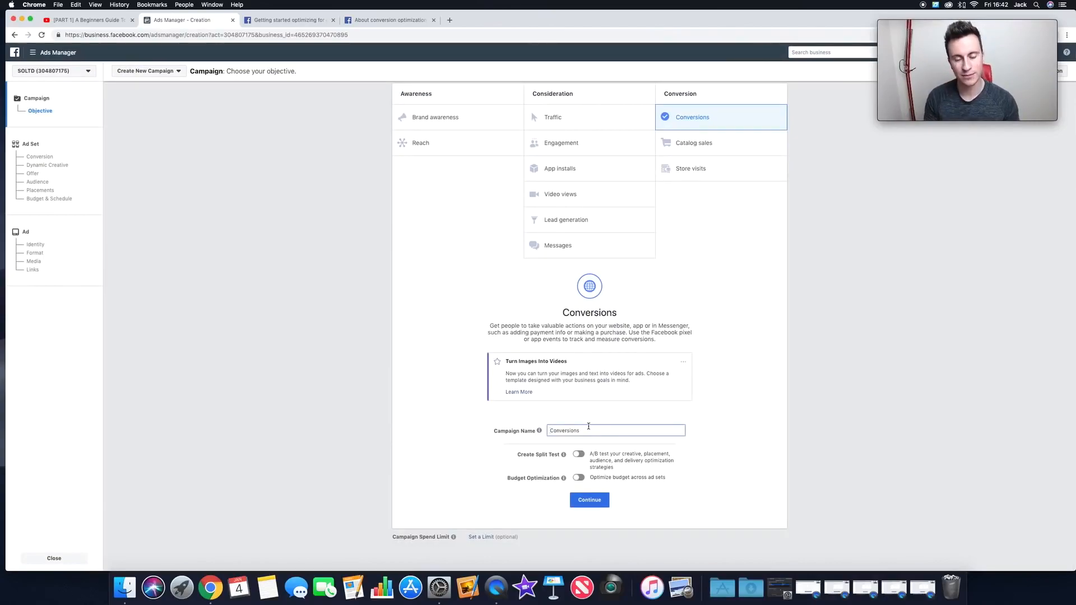
double_click(588, 427)
key("BackSpace")
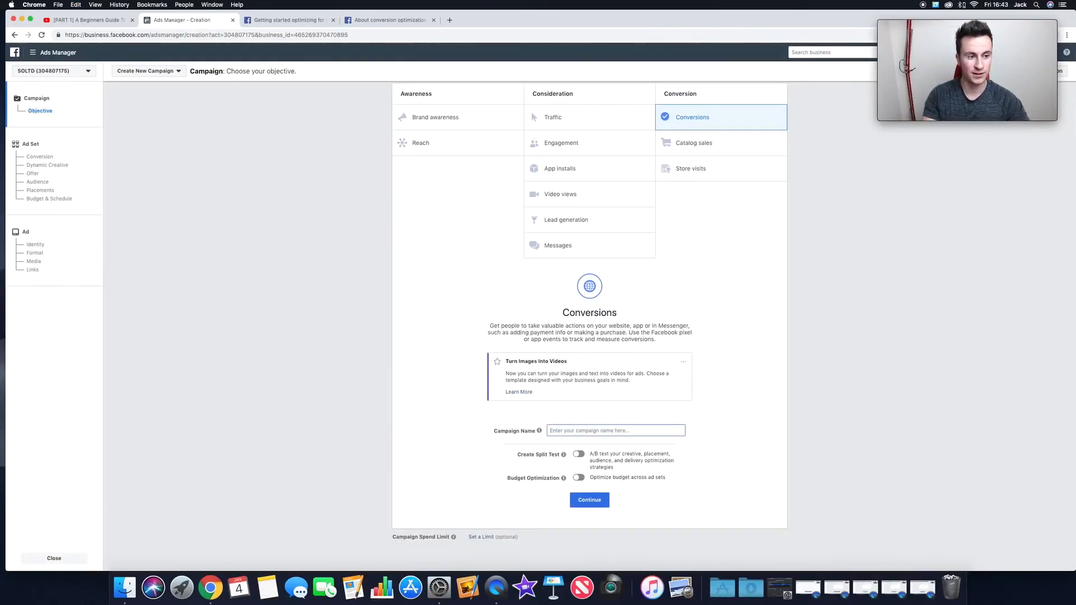
type("Bike Light")
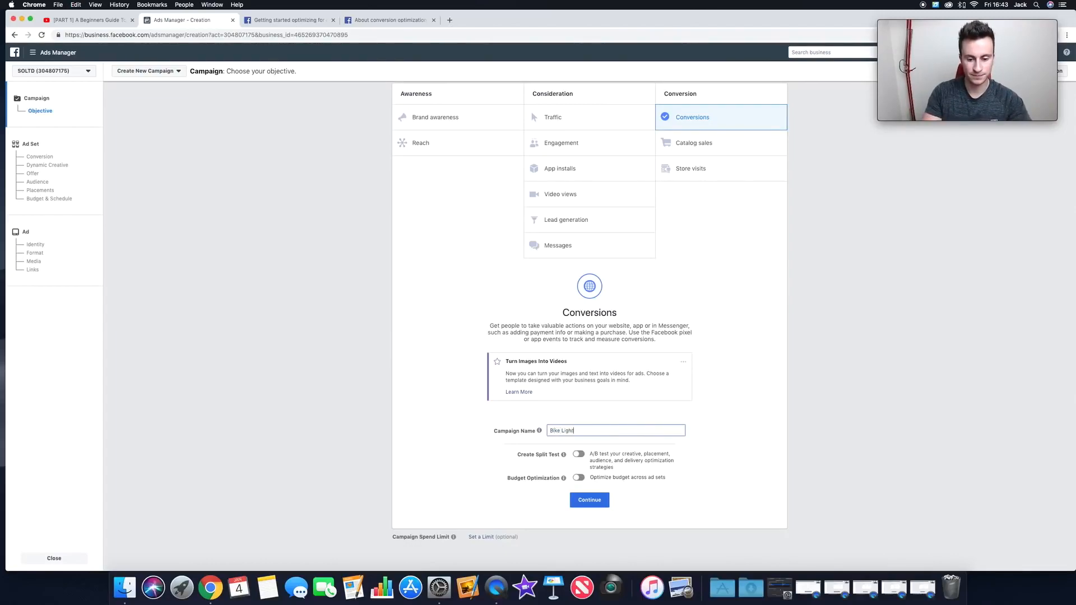
left_click(765, 416)
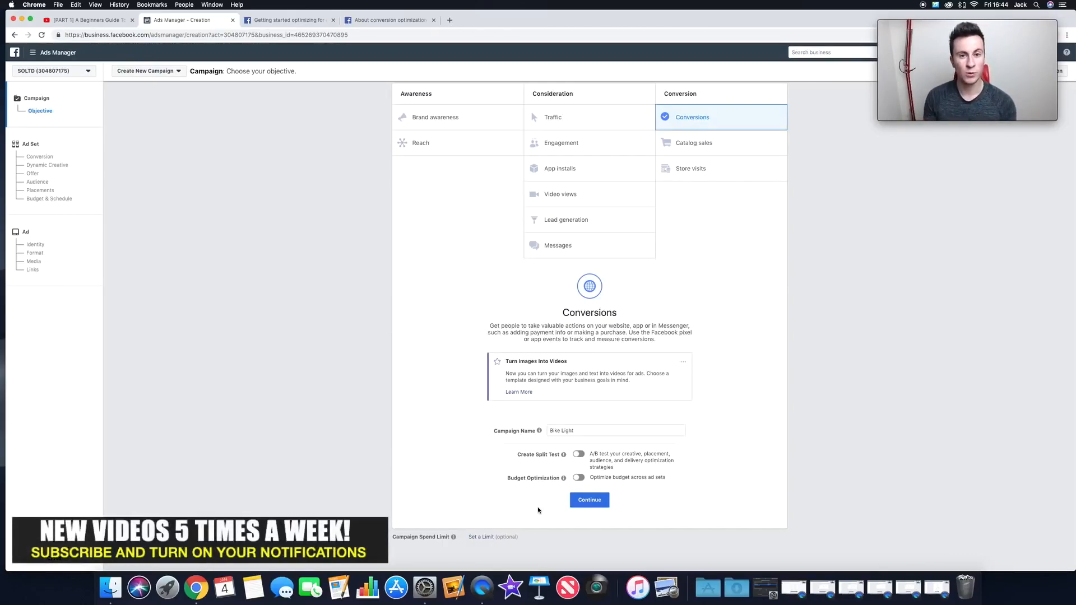
left_click(597, 505)
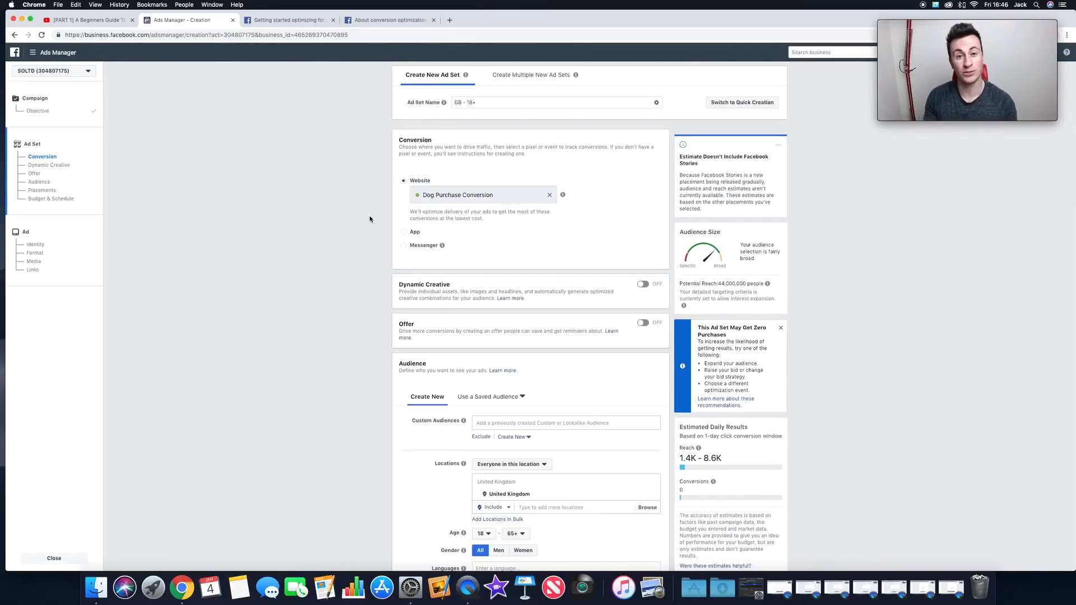
Examine the new ad set's conversion, dynamic creative, offer and audience settings together with the estimated daily results.
scroll(372, 140, "down", 1)
scroll(371, 143, "up", 1)
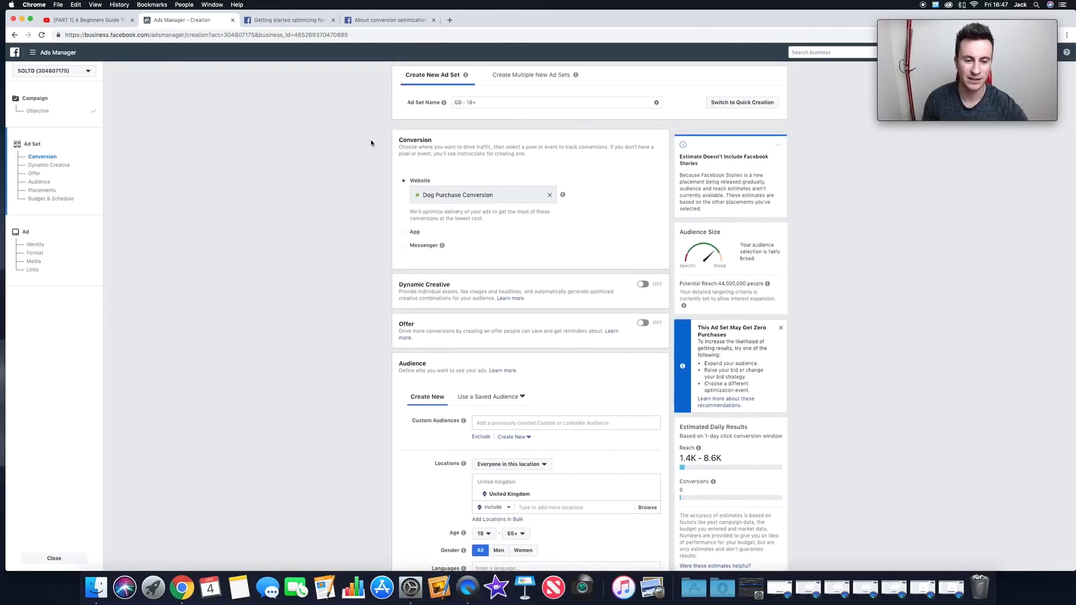
scroll(359, 140, "down", 2)
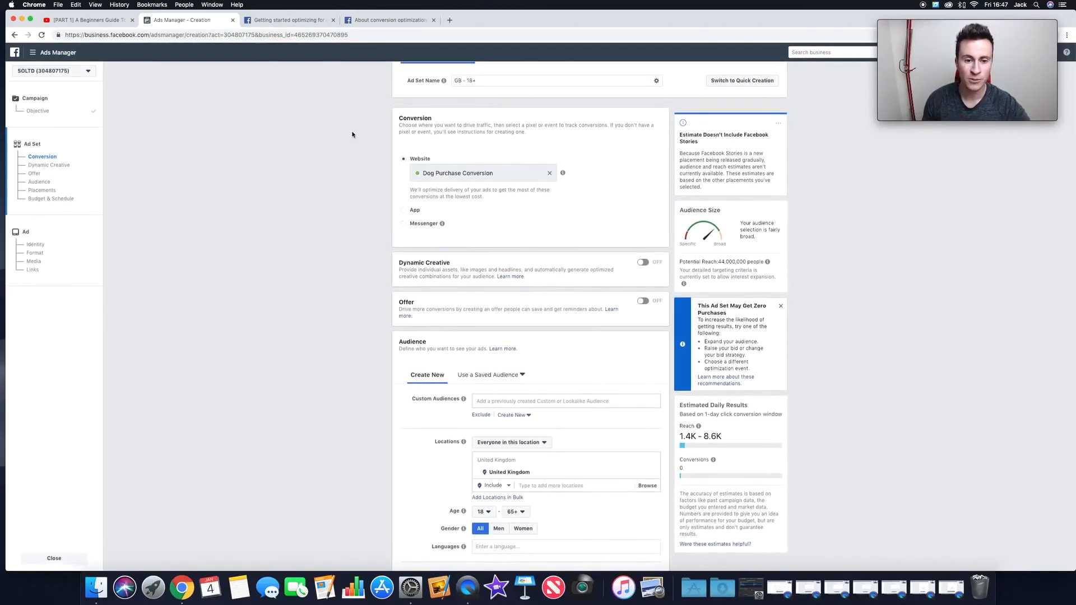
scroll(617, 145, "up", 1)
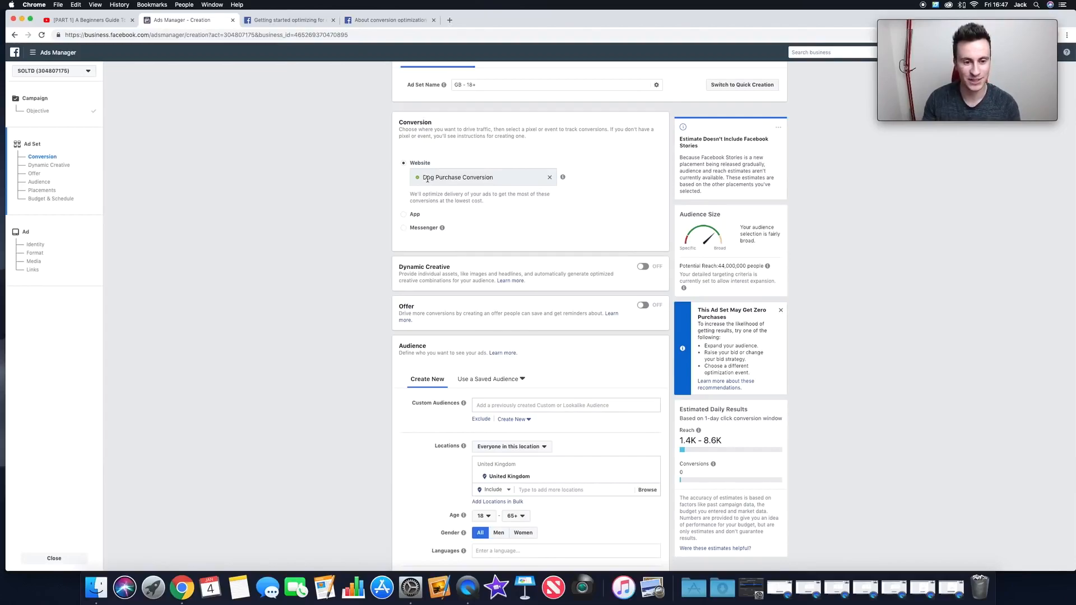
scroll(619, 149, "down", 1)
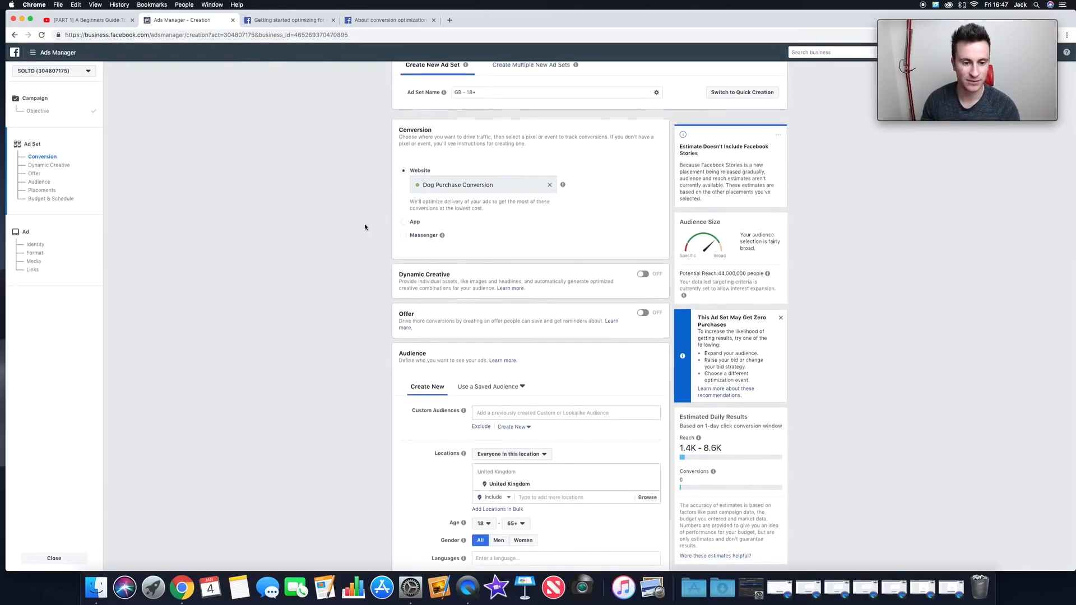
scroll(367, 228, "down", 1)
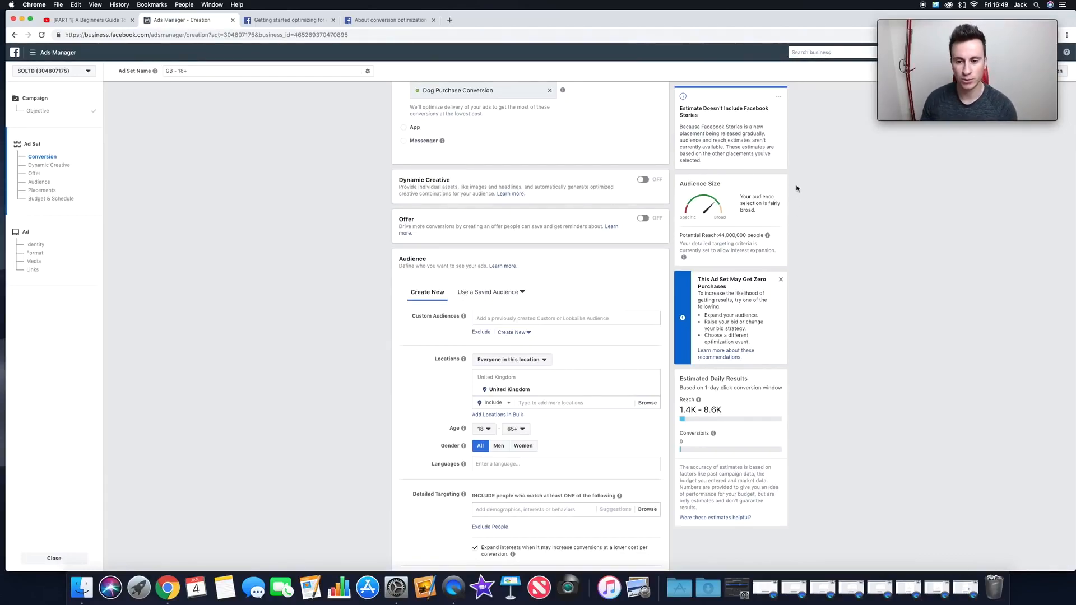
scroll(799, 187, "down", 3)
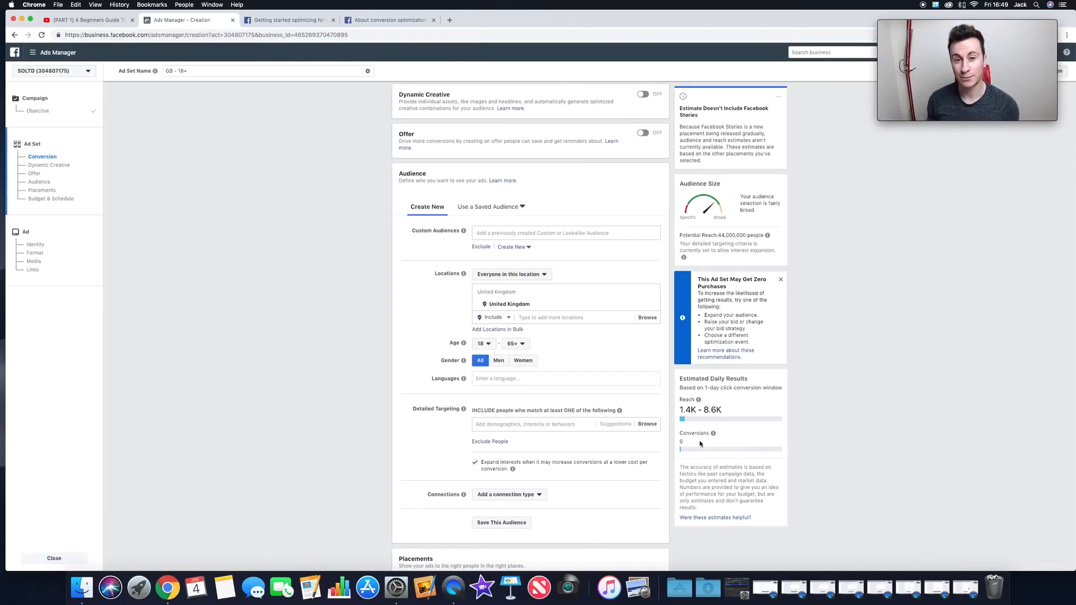
scroll(353, 304, "down", 1)
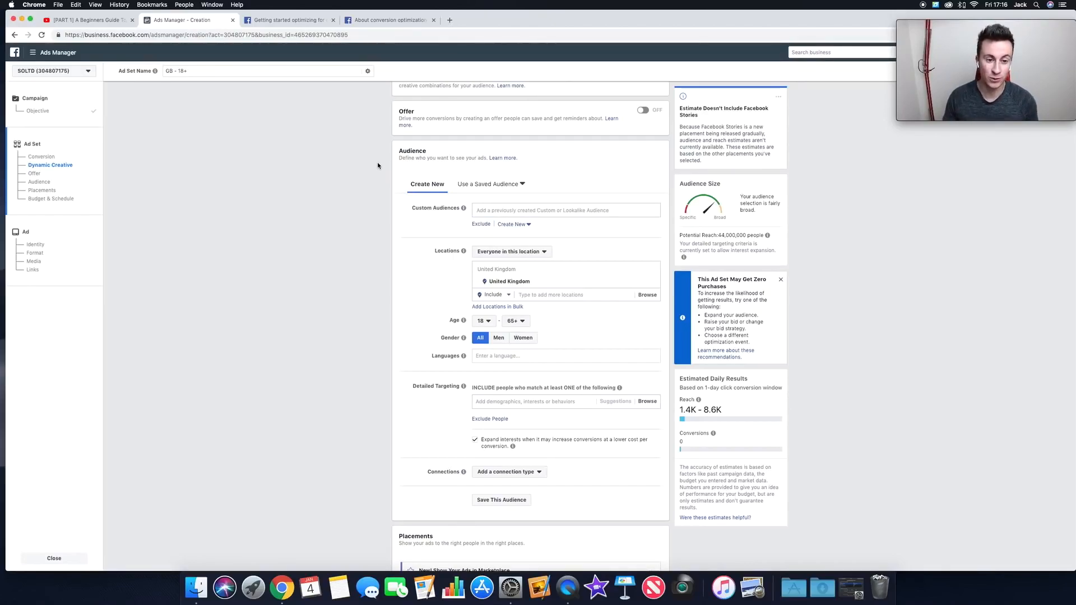
scroll(377, 168, "down", 3)
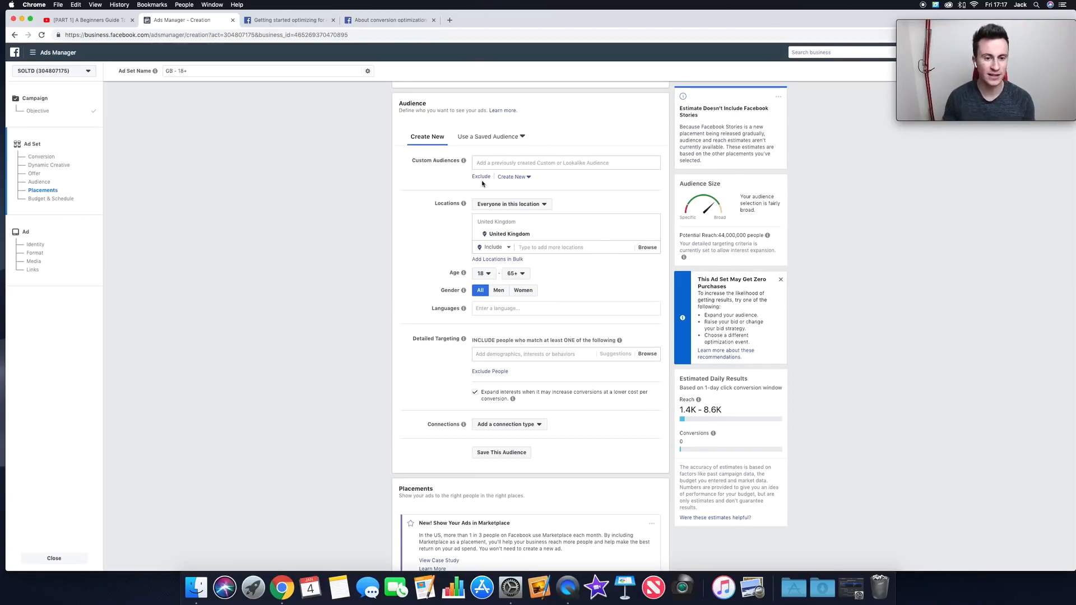
Restrict the audience's location targeting to "People who live in this location" for the United Kingdom.
scroll(504, 173, "down", 2)
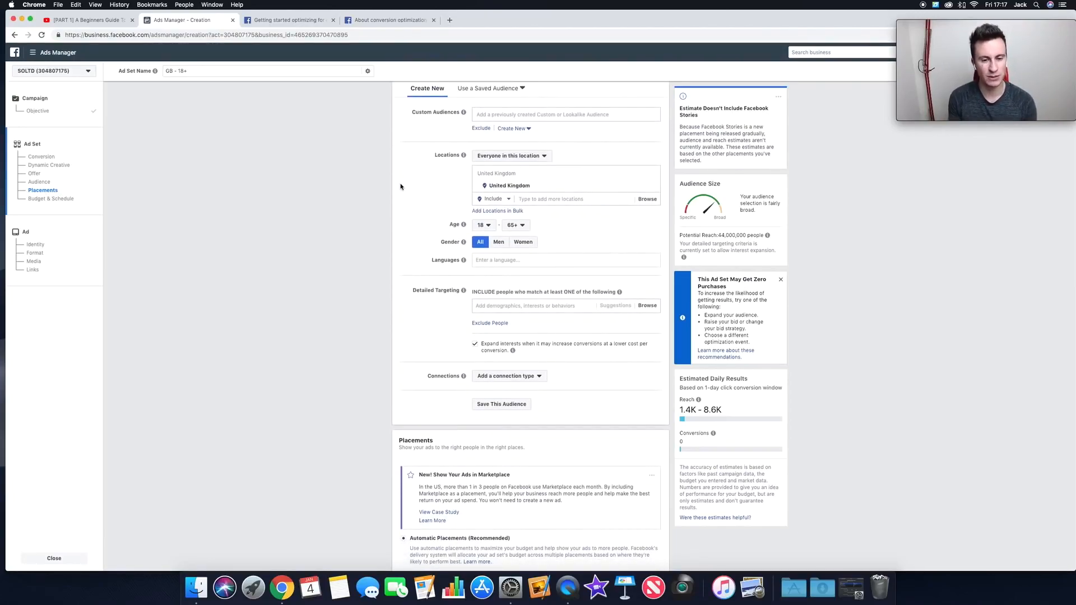
left_click(543, 157)
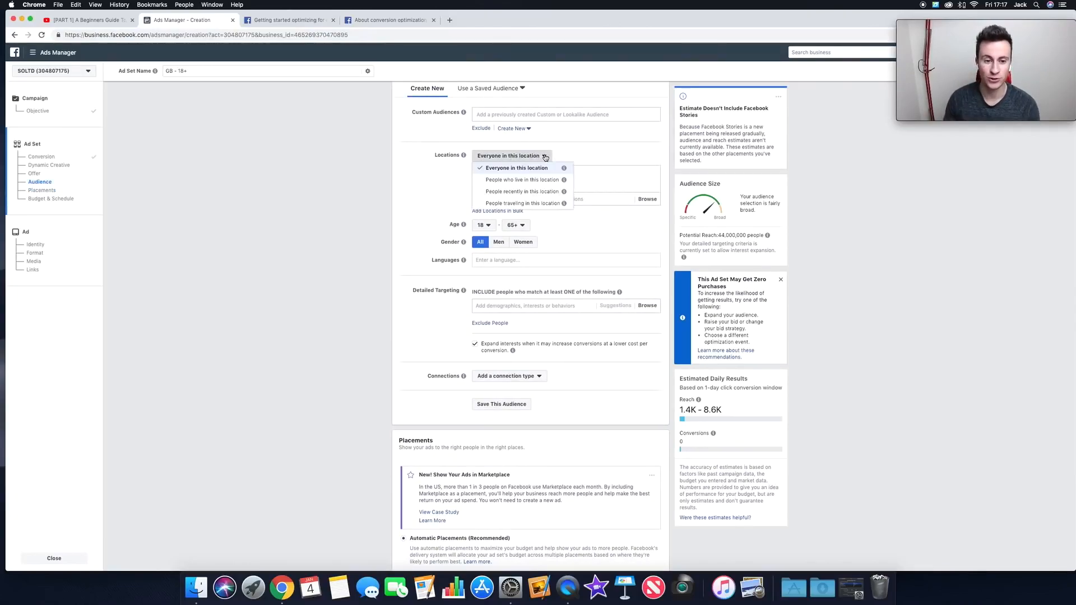
left_click(514, 180)
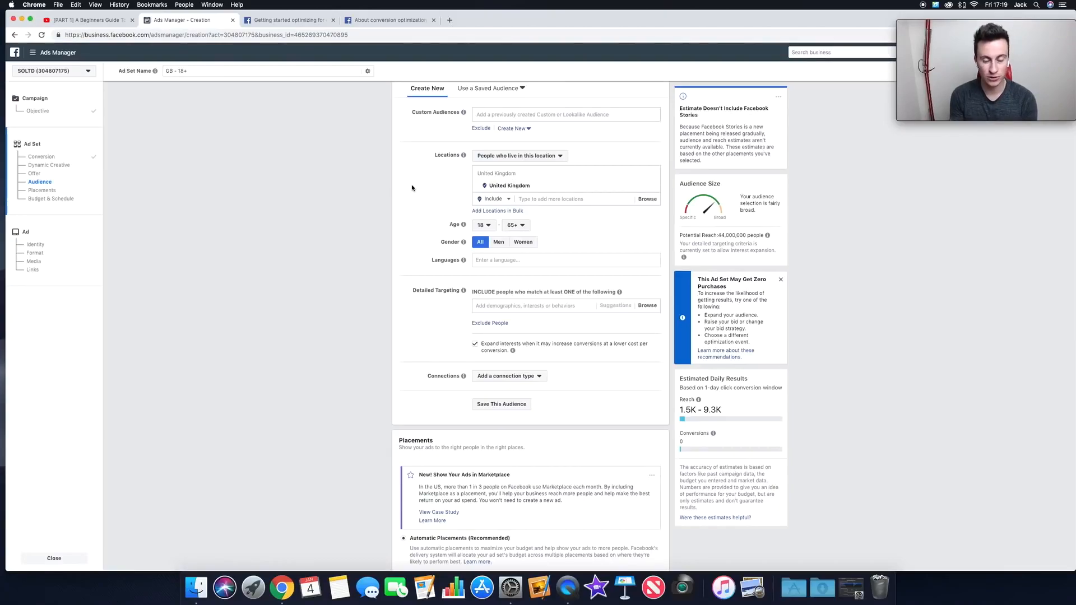
Examine the minimum and maximum age choices and the gender, language and detailed targeting settings of the audience.
left_click(484, 225)
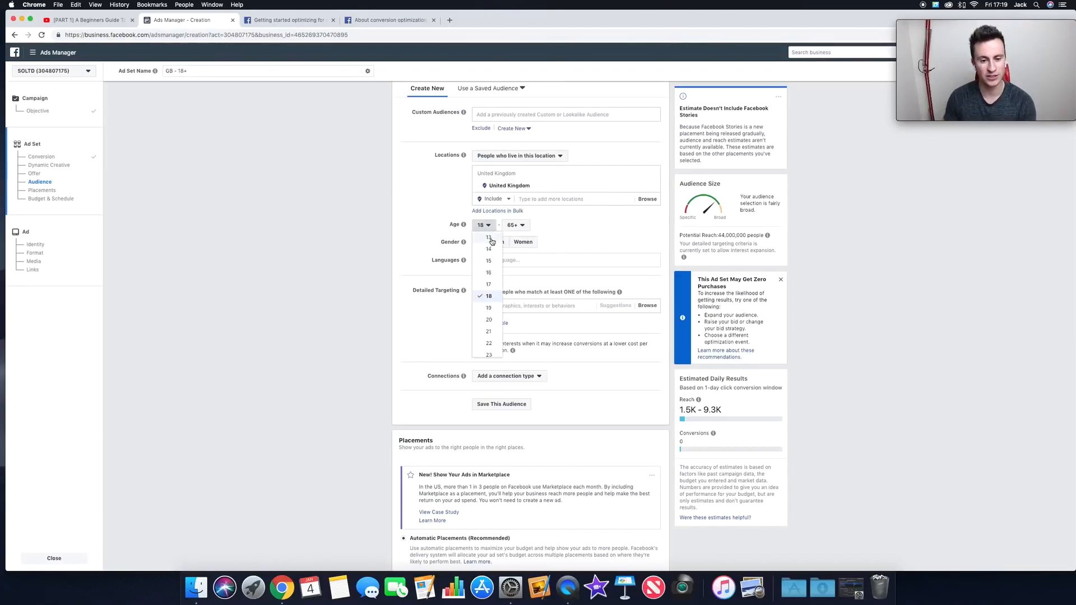
left_click(410, 226)
left_click(523, 225)
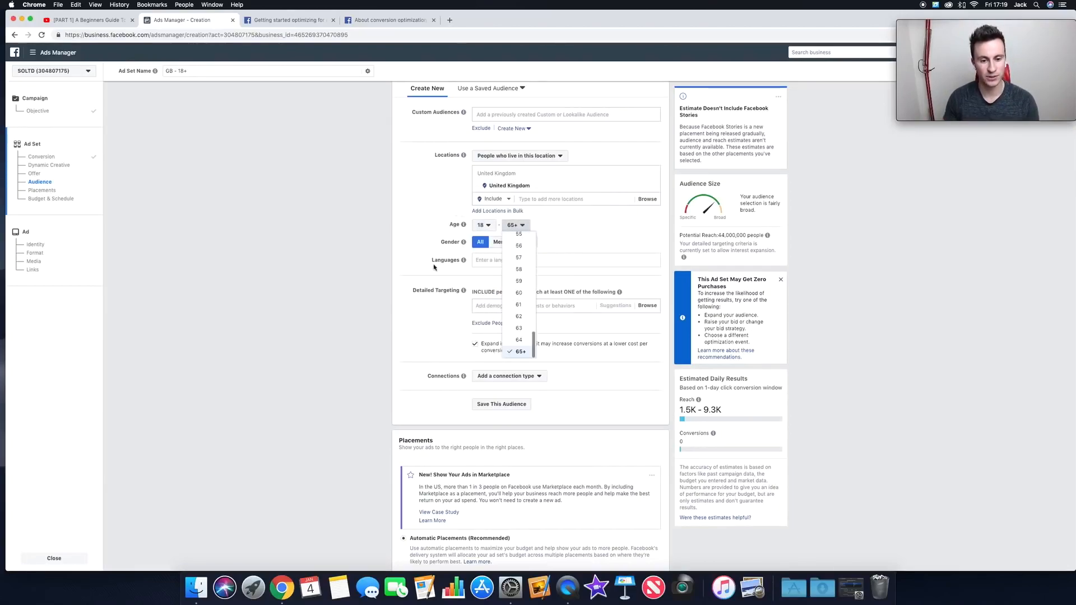
left_click(410, 226)
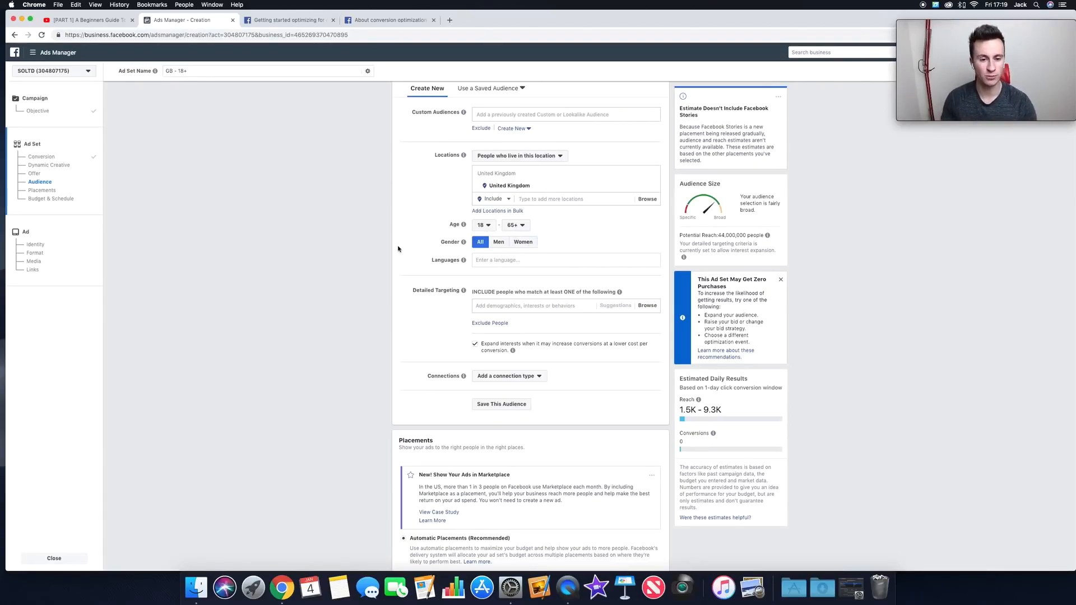
scroll(409, 262, "down", 2)
mouse_move(424, 229)
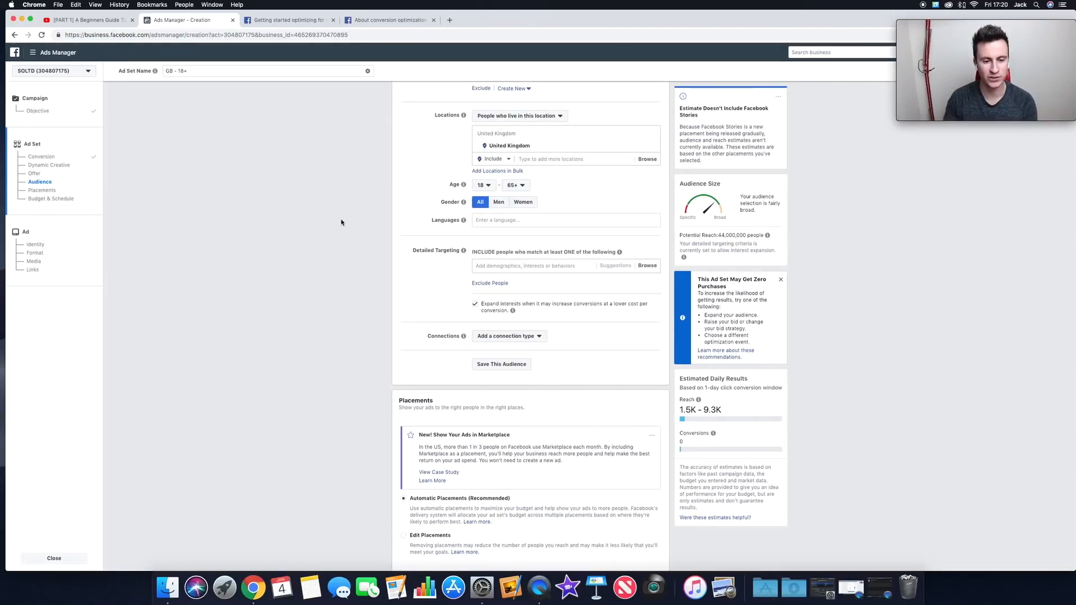
scroll(341, 226, "up", 1)
scroll(342, 228, "down", 2)
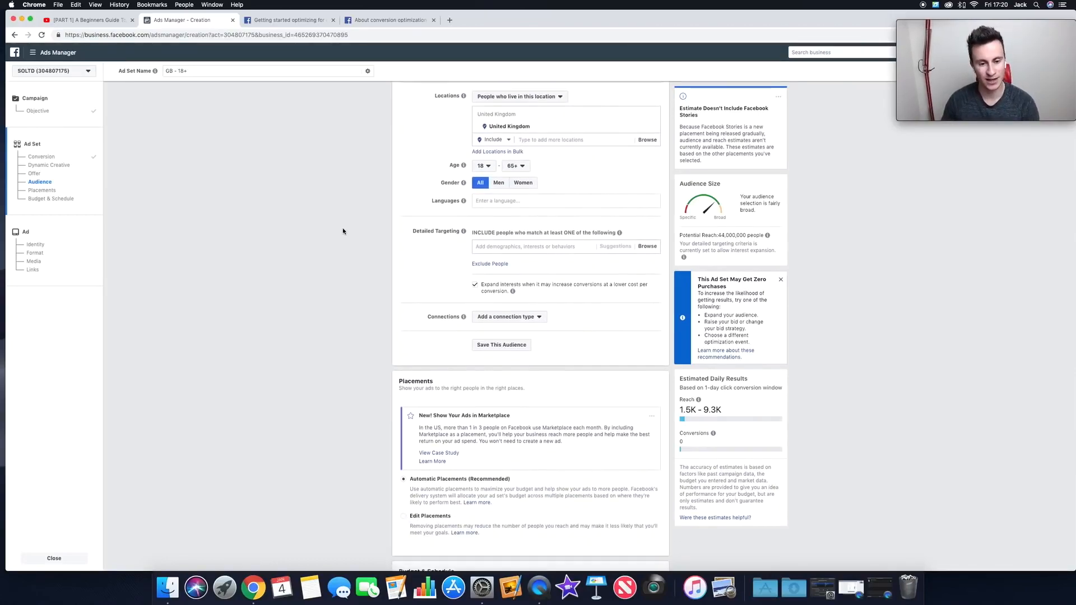
Include people with the Dogs interest in detailed targeting and turn off interest expansion.
scroll(343, 230, "down", 1)
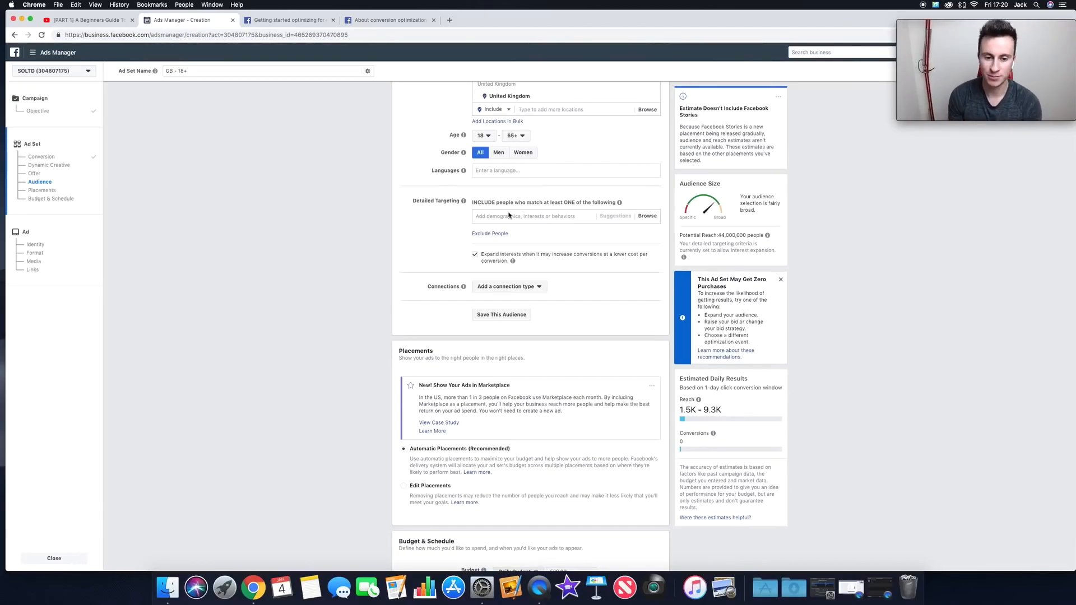
left_click(532, 217)
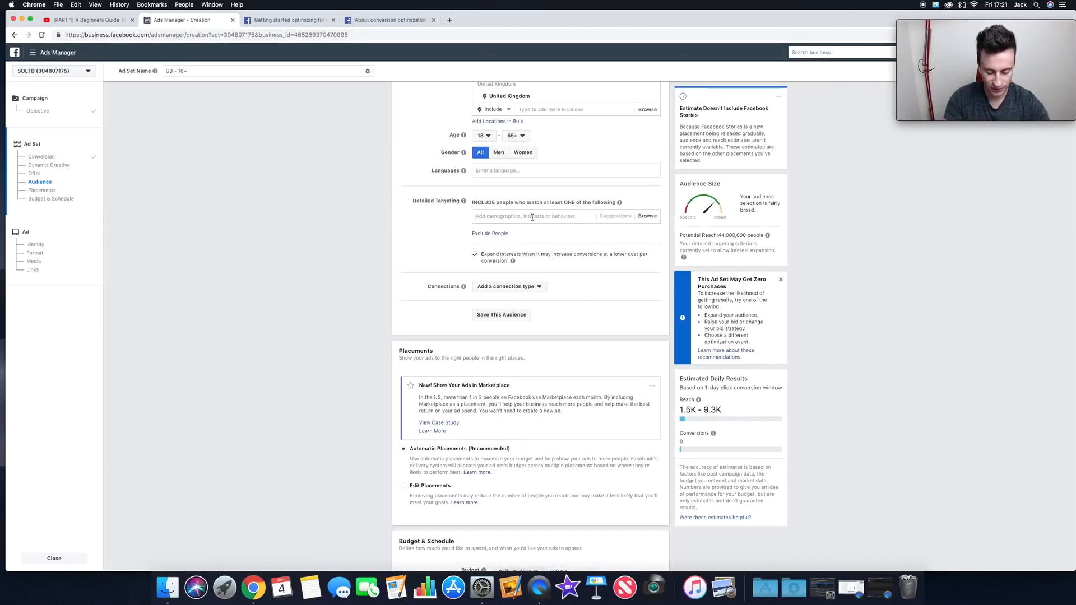
type("dog")
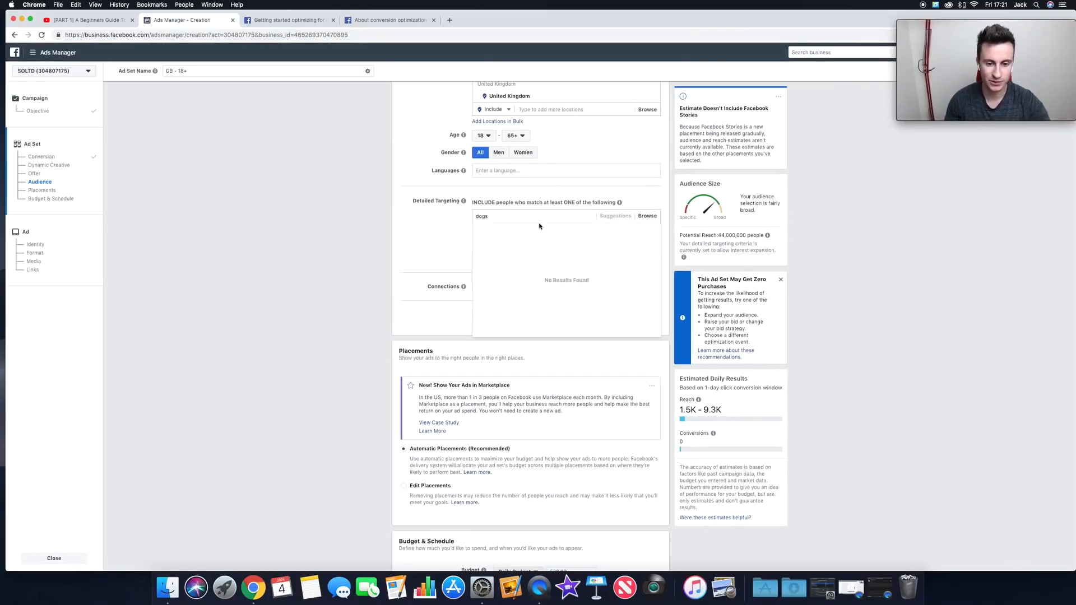
type("s")
left_click(527, 234)
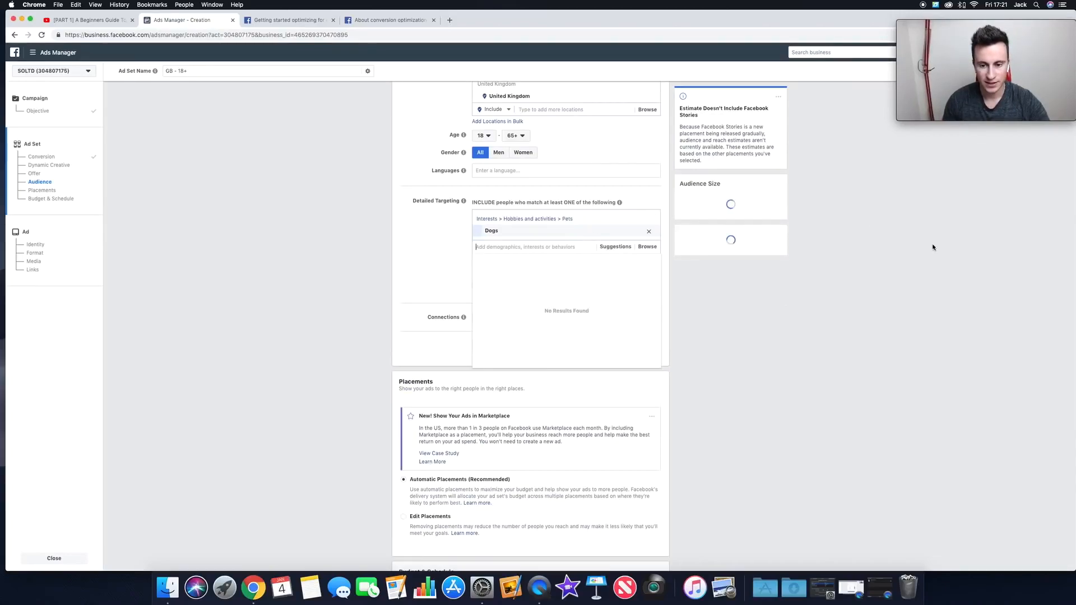
left_click(827, 247)
left_click(475, 287)
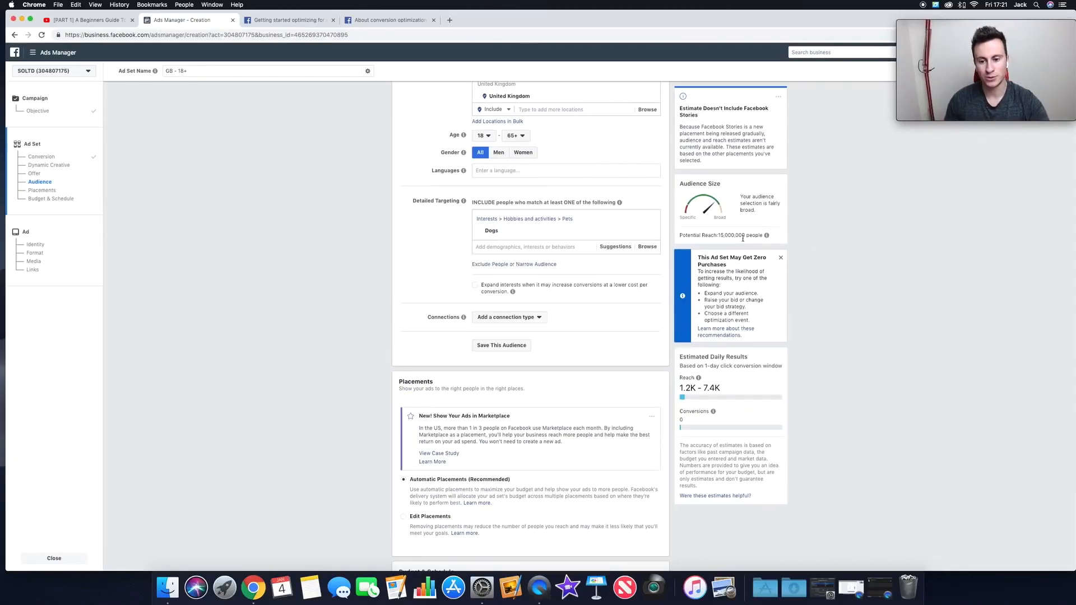
Examine the Dogs interest's details and estimated reach, and remove the interest from detailed targeting.
mouse_move(735, 385)
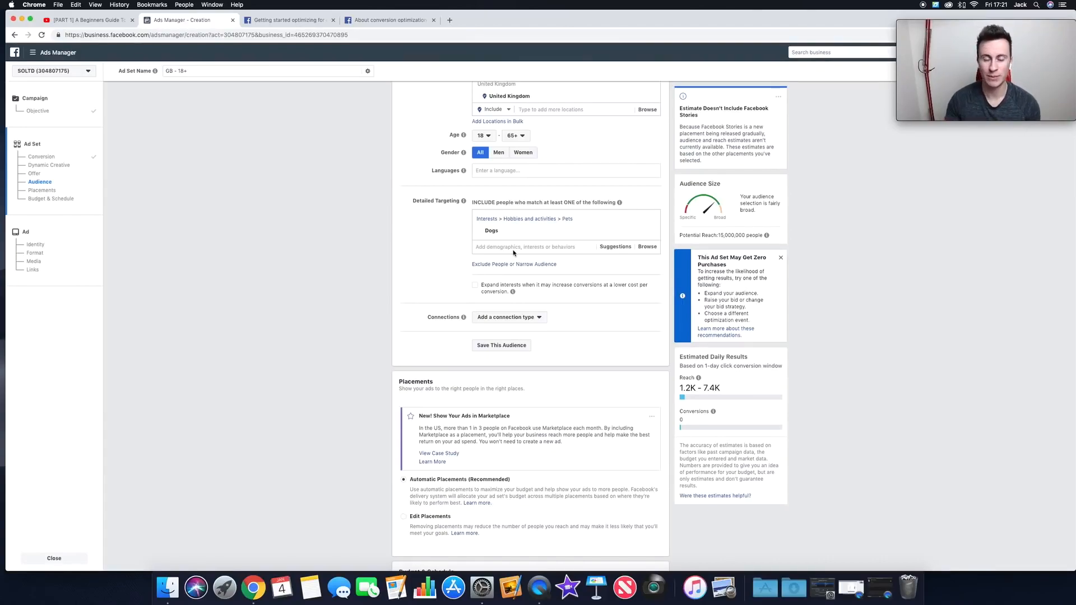
mouse_move(506, 233)
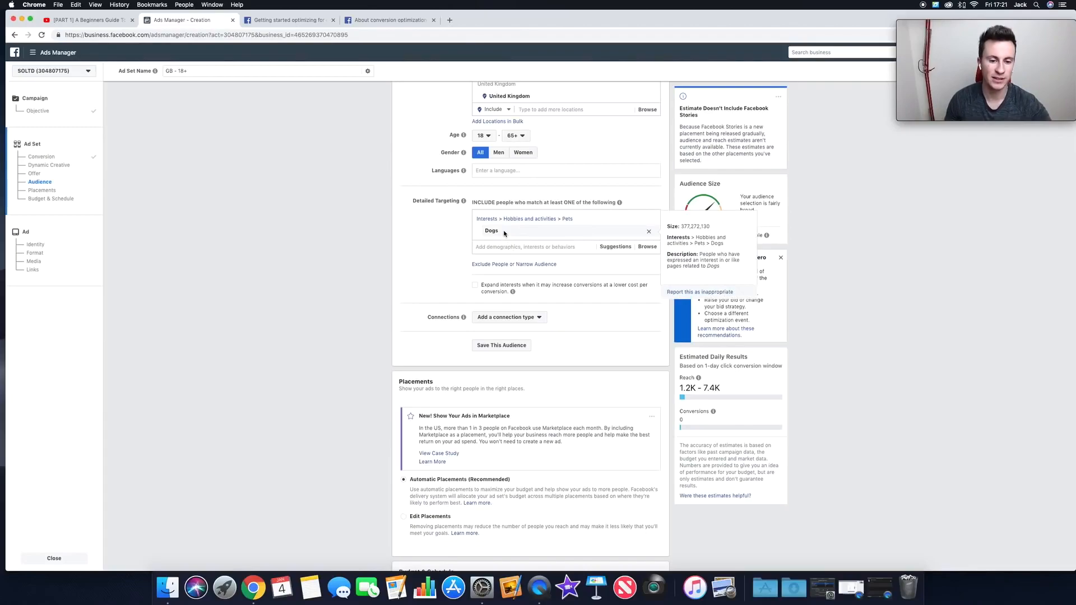
left_click(651, 232)
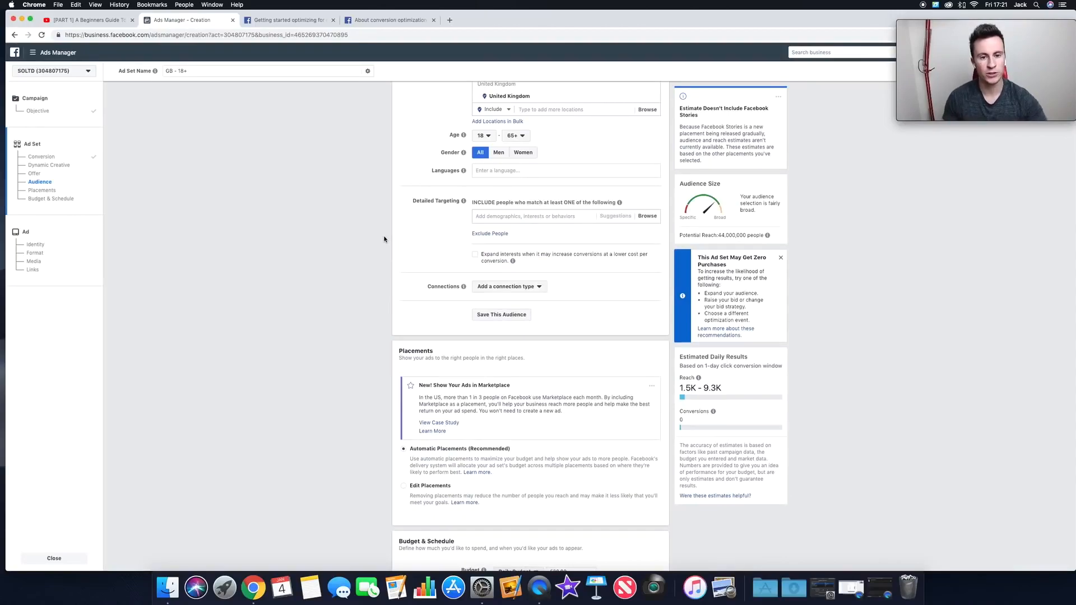
left_click(35, 52)
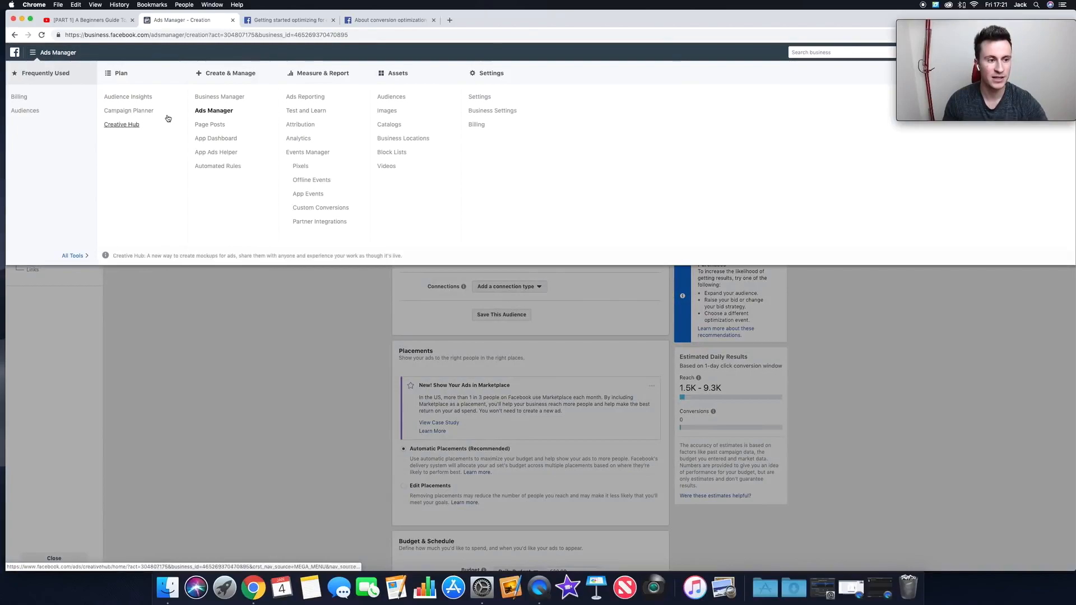
left_click(308, 352)
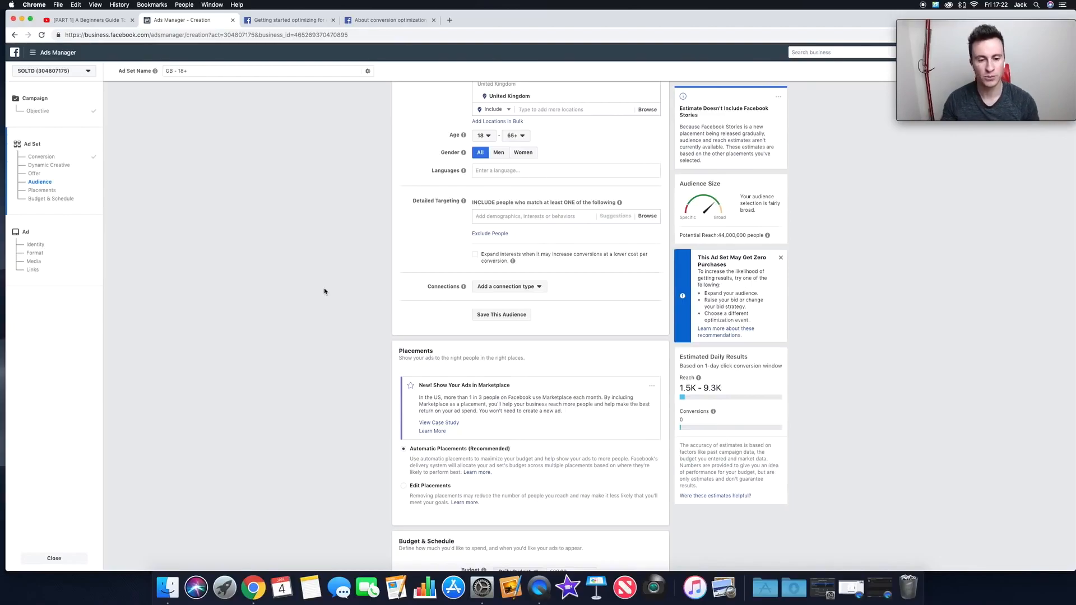
Turn interest expansion back on and include people with the Dogs interest under Hobbies and activities > Pets in detailed targeting.
mouse_move(464, 287)
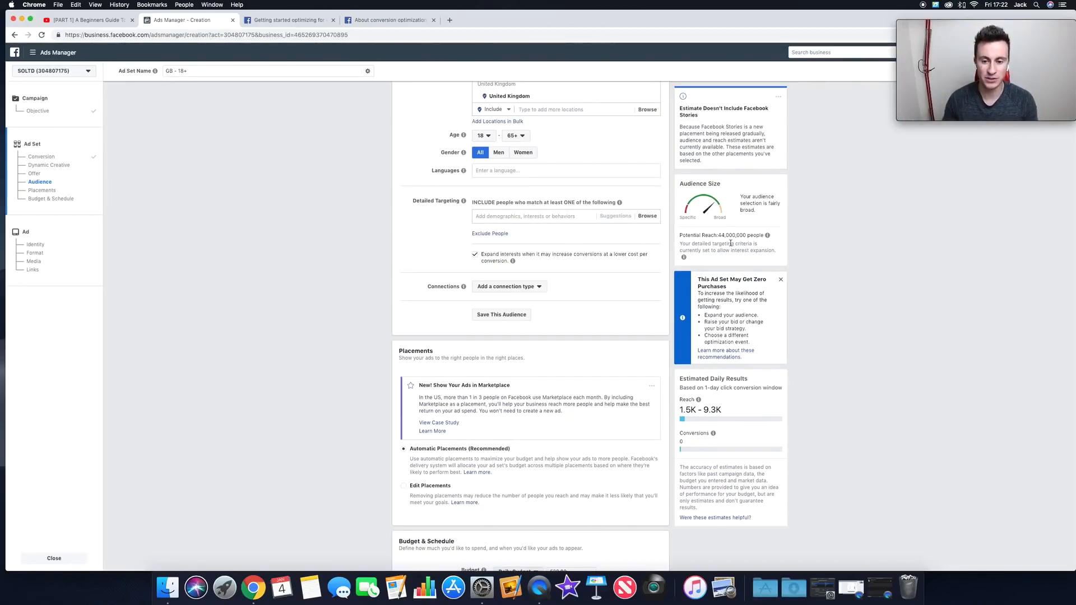
left_click(527, 214)
type("dogs")
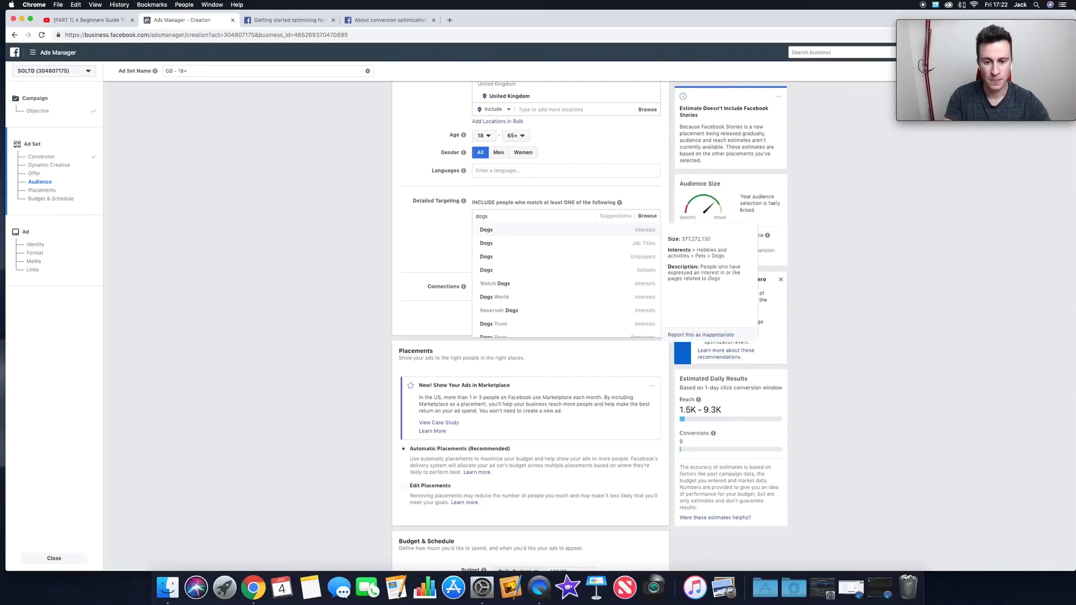
key("Return")
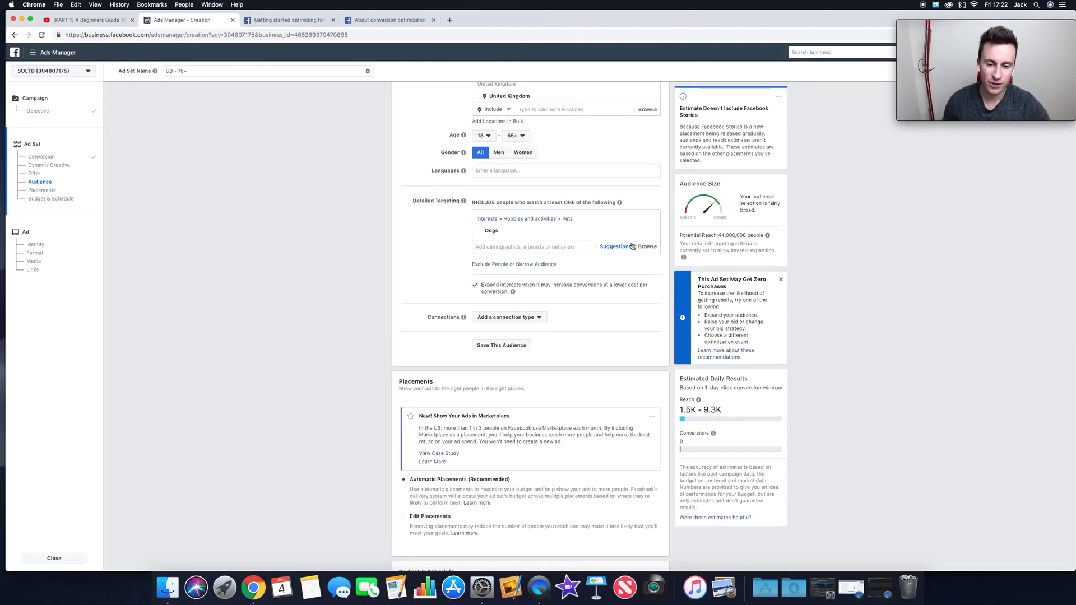
mouse_move(505, 239)
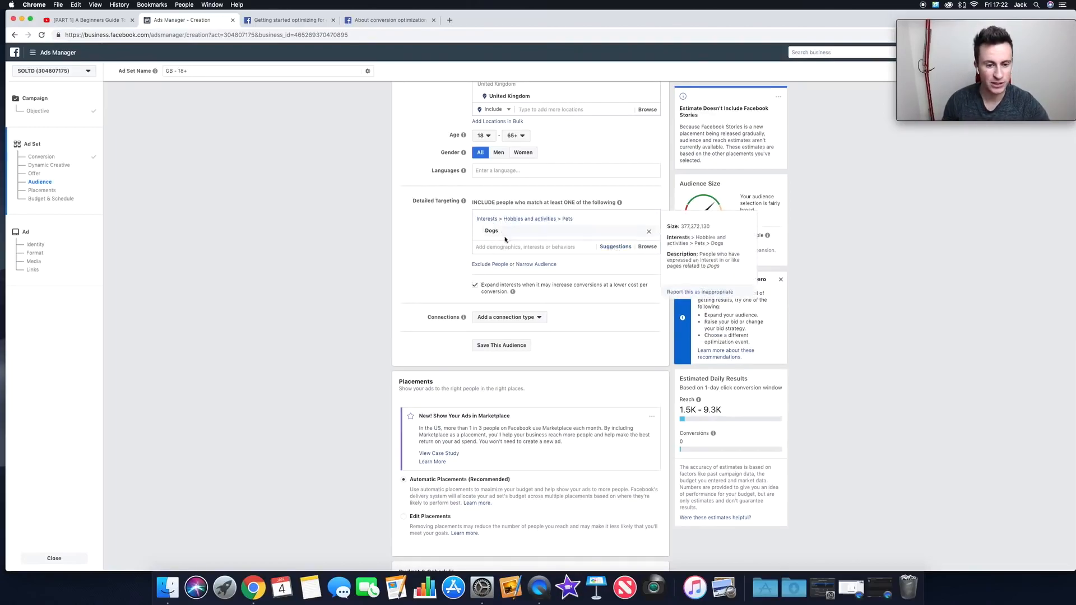
Examine the suggested interests related to Dogs and the Demographics and Behaviors categories available for detailed targeting.
left_click(624, 247)
scroll(548, 312, "down", 3)
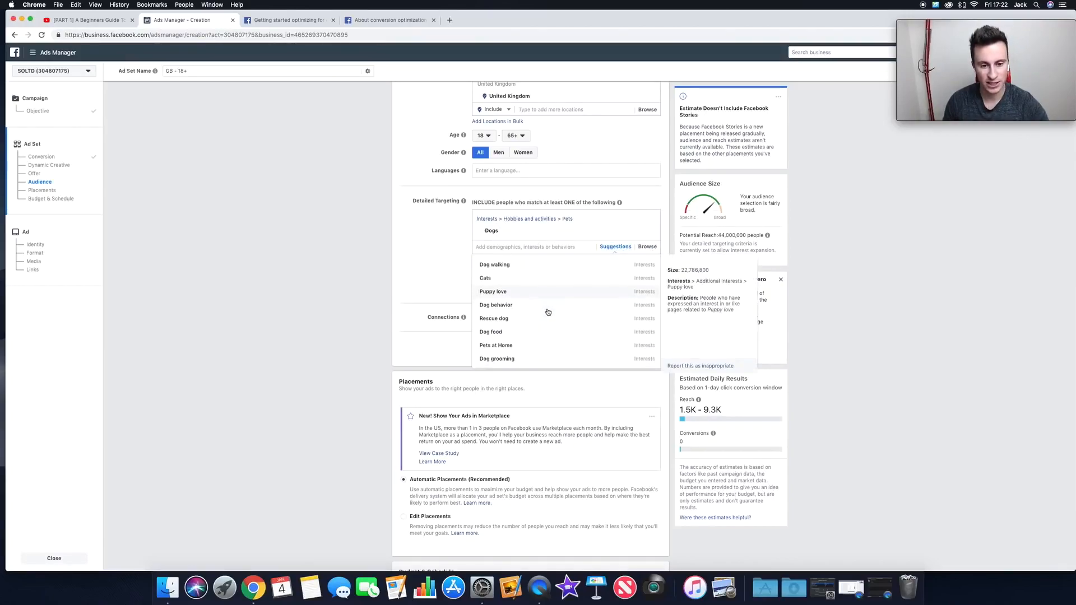
left_click(428, 272)
left_click(646, 247)
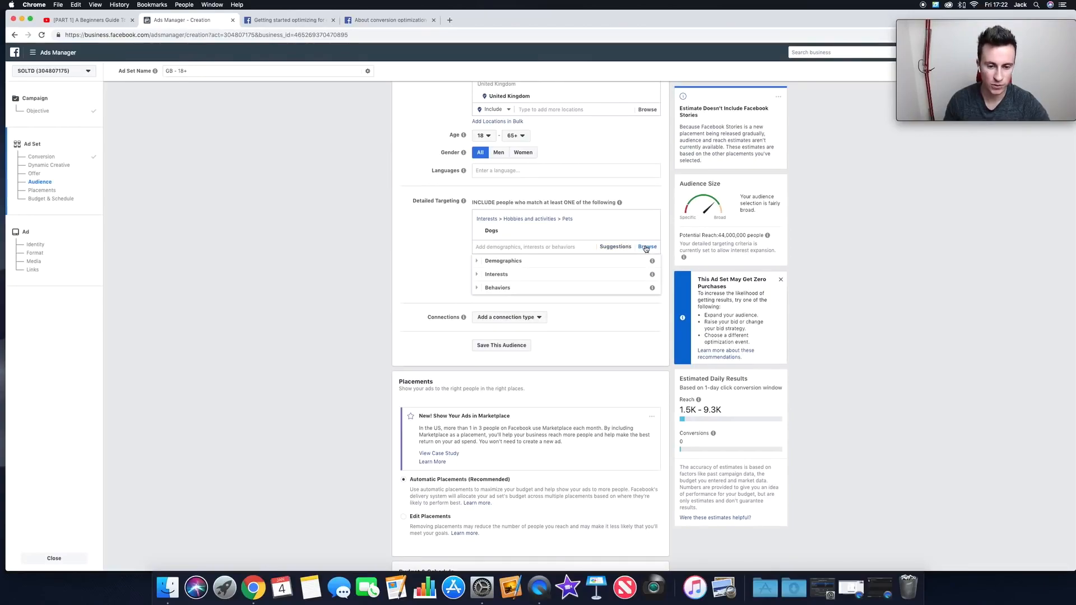
left_click(478, 262)
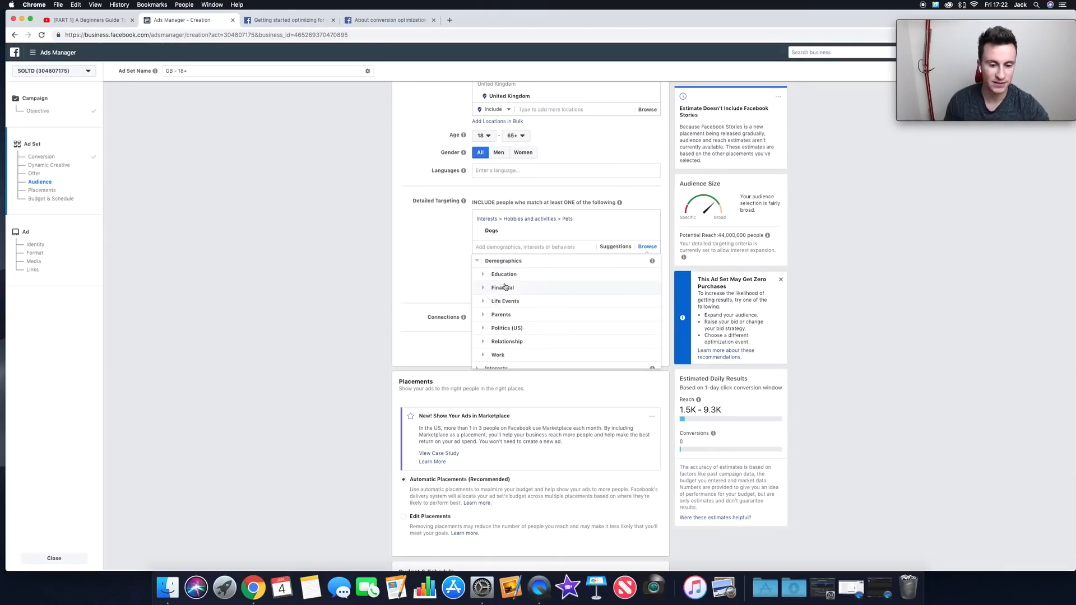
scroll(521, 336, "down", 2)
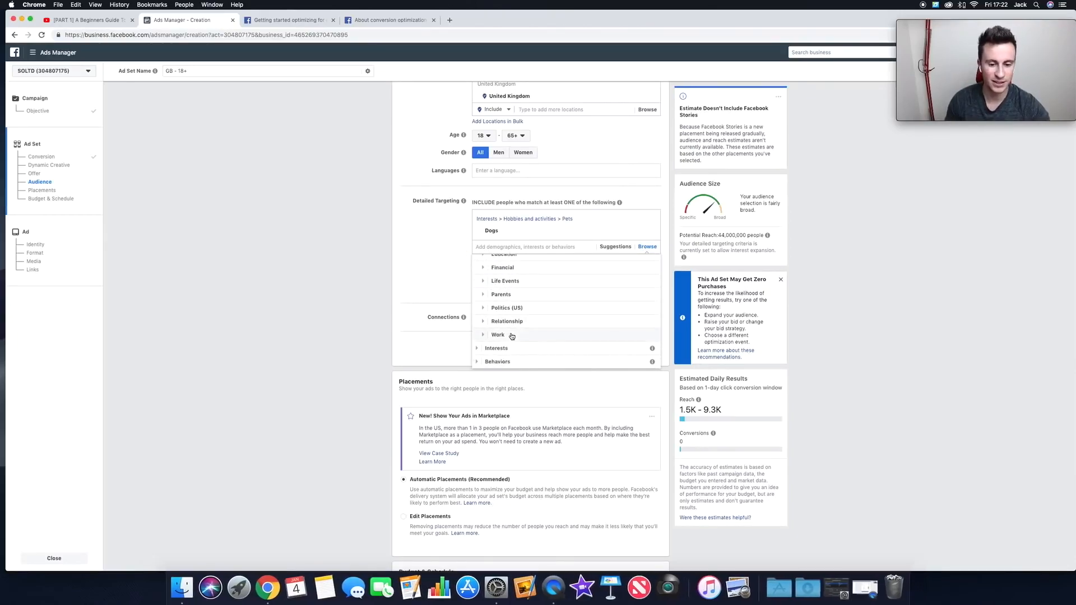
left_click(477, 362)
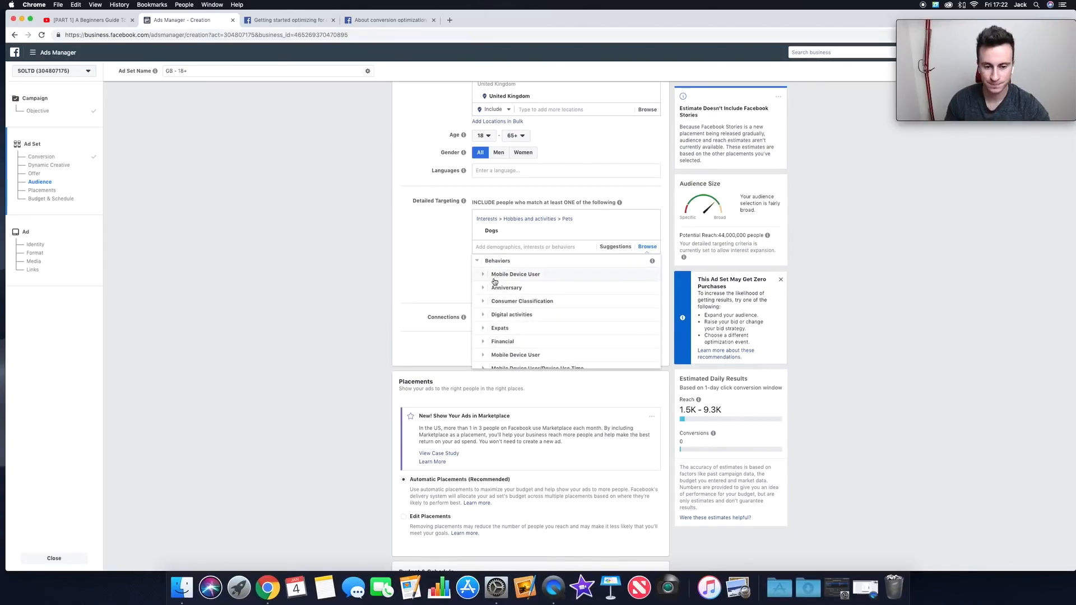
left_click(475, 262)
scroll(555, 264, "down", 1)
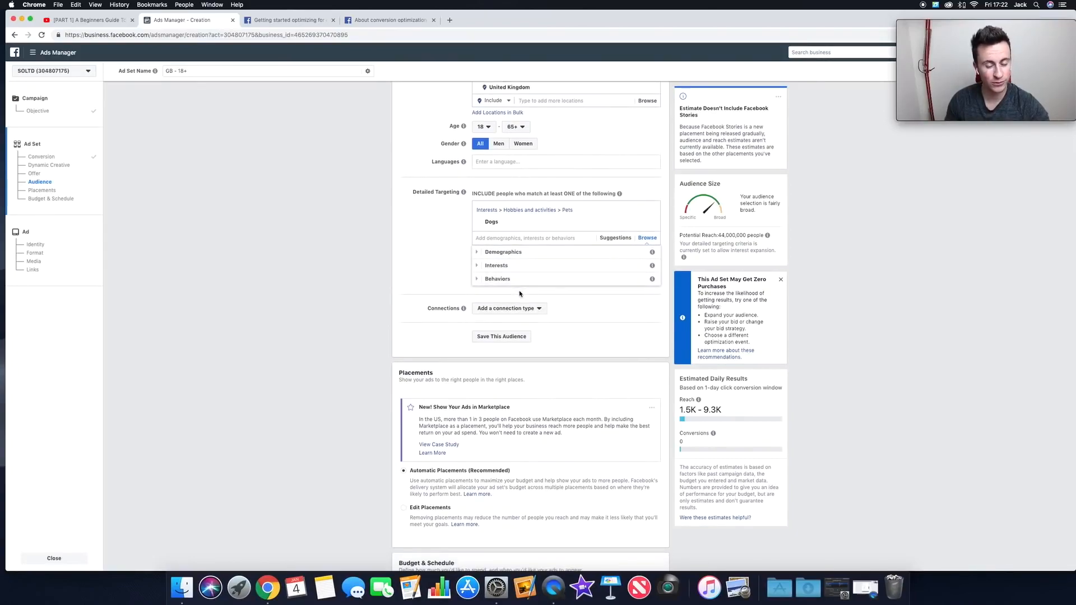
left_click(646, 241)
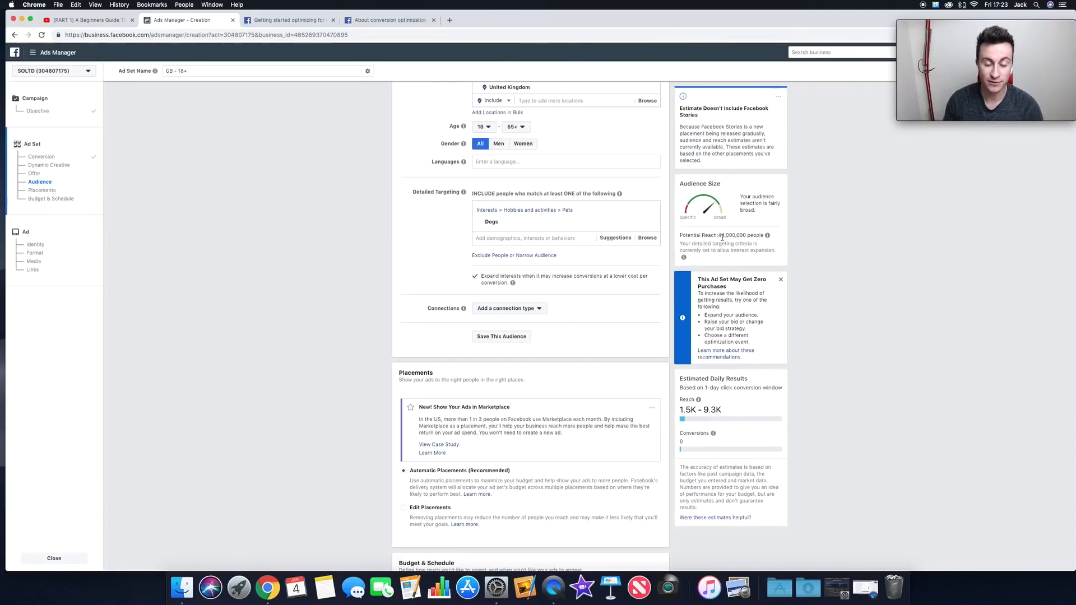
Turn off the expansion of interests for conversions at a lower cost.
left_click(474, 277)
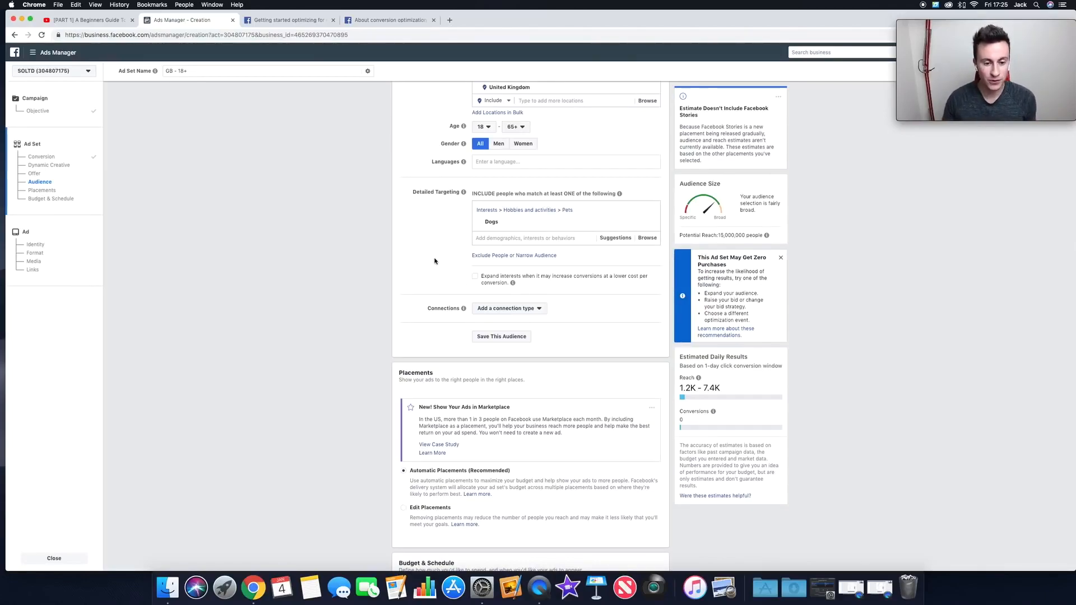
Add an empty exclusion condition and an empty narrowing condition to the detailed targeting, and remove both.
left_click(483, 256)
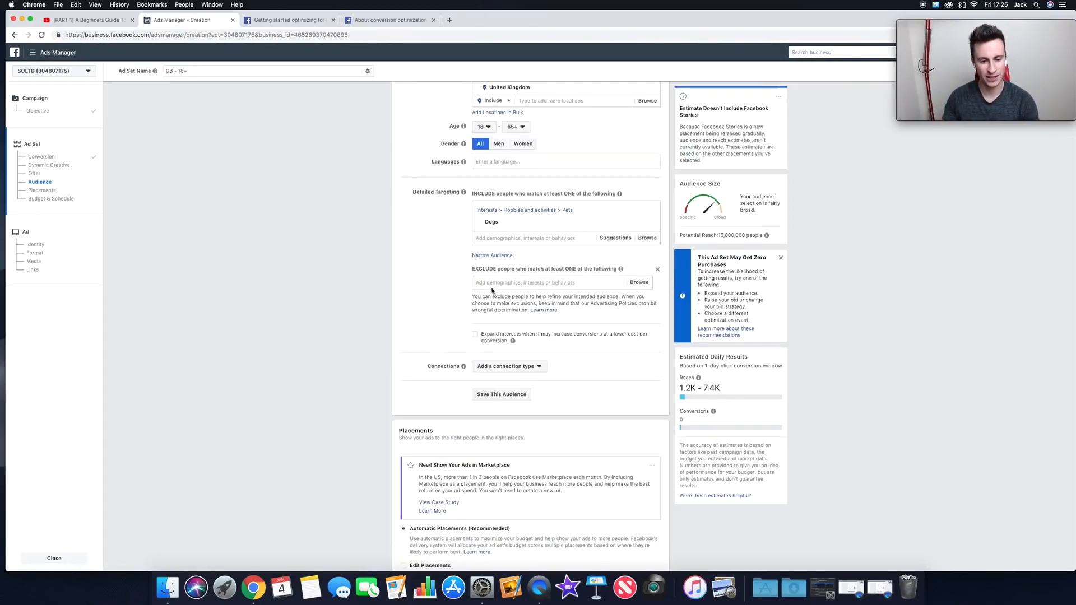
left_click(493, 256)
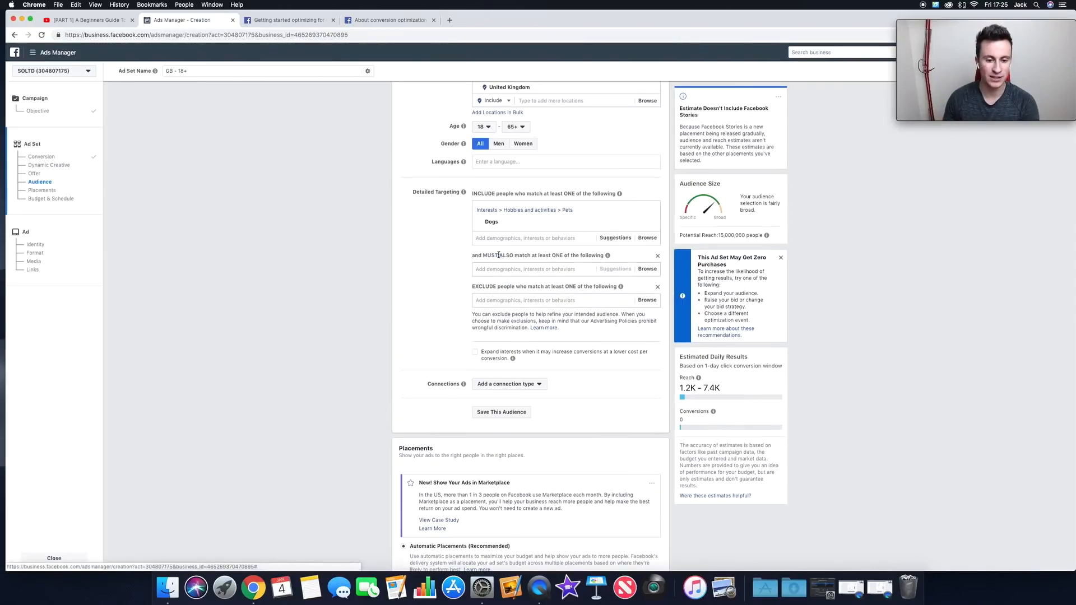
left_click(657, 287)
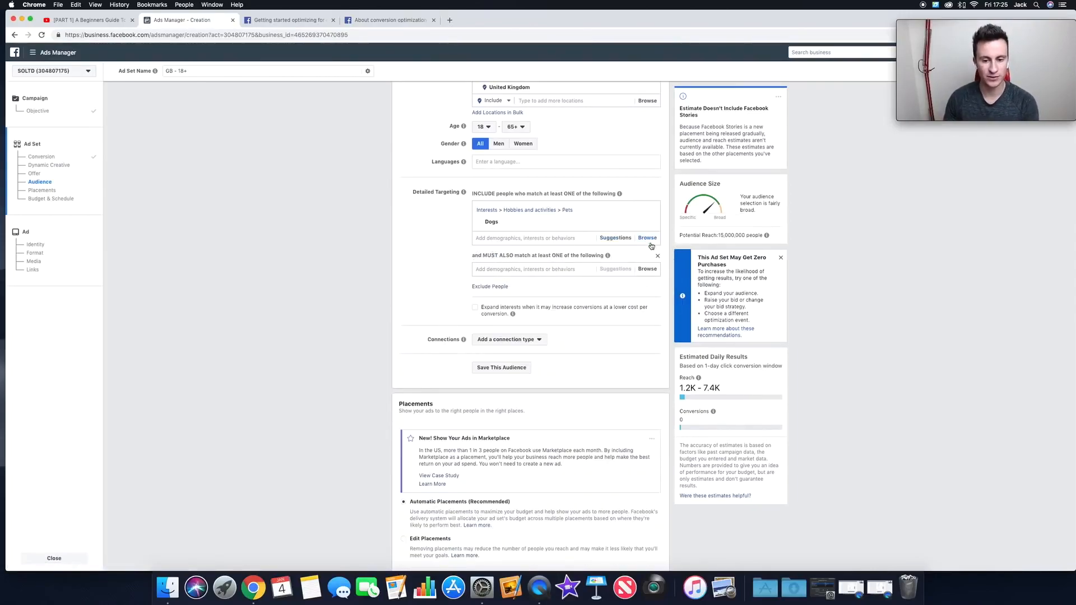
left_click(660, 258)
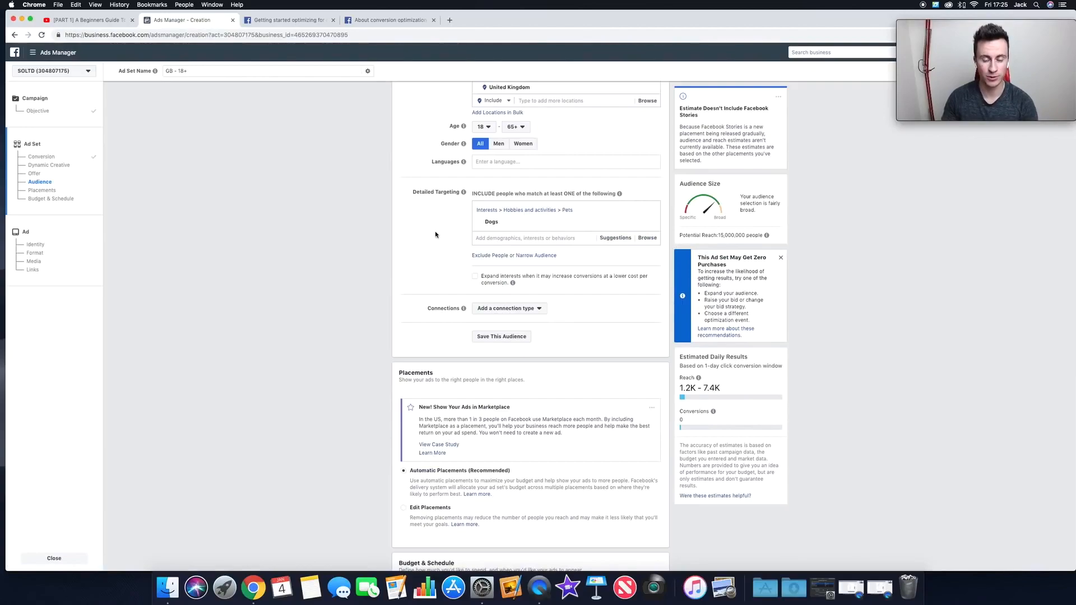
Narrow the Dogs audience to people who must also match the relationship status Engaged under Demographics > Relationship.
left_click(537, 256)
left_click_drag(472, 256, 494, 256)
left_click(494, 256)
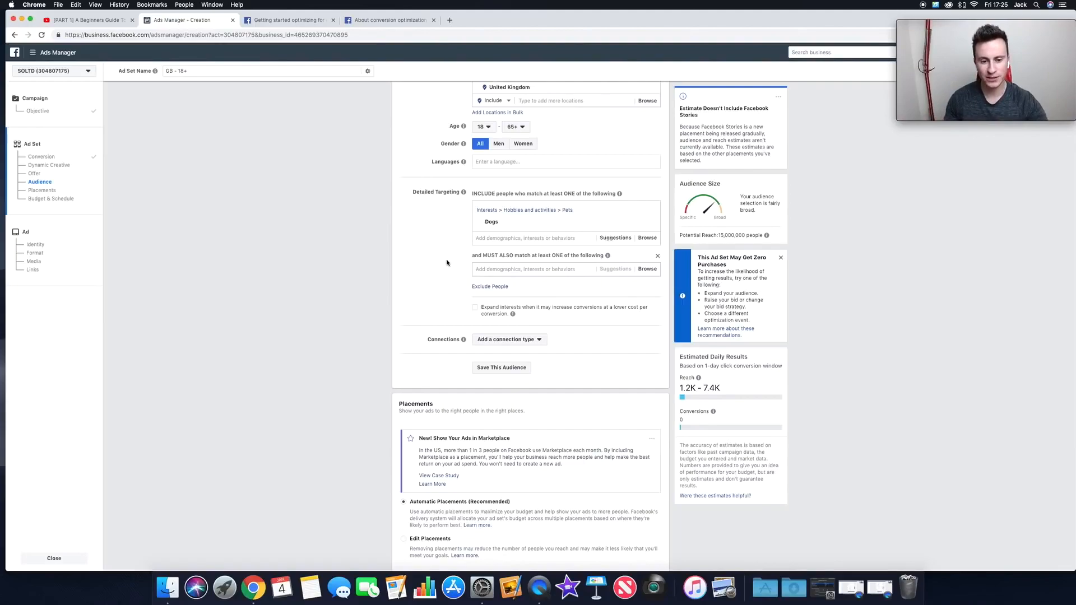
mouse_move(502, 225)
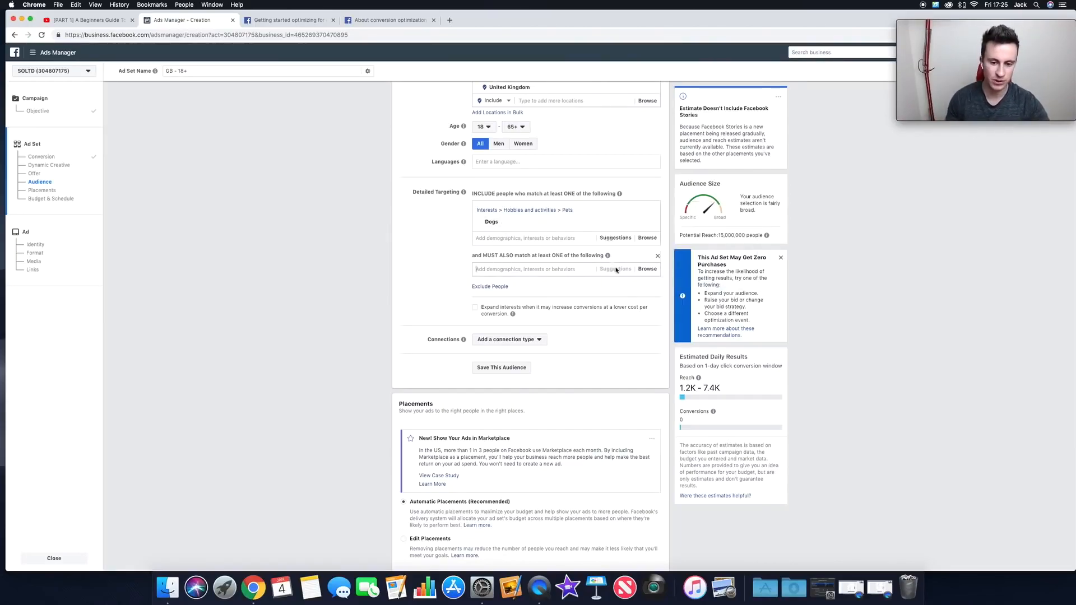
left_click(648, 269)
left_click(480, 285)
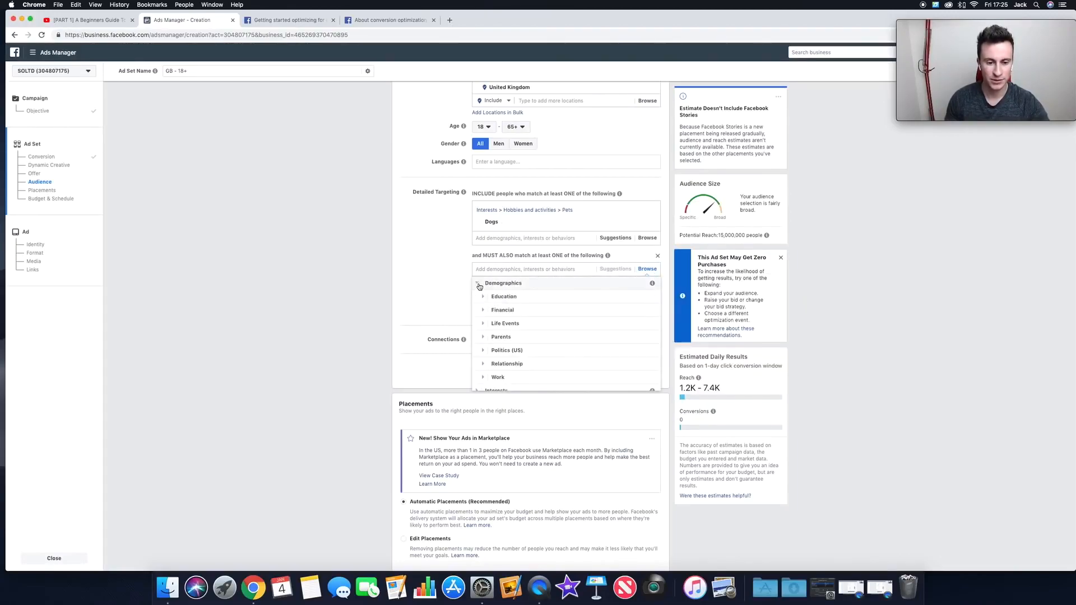
scroll(527, 337, "down", 2)
left_click(508, 327)
scroll(536, 350, "down", 1)
left_click(493, 341)
scroll(561, 336, "down", 1)
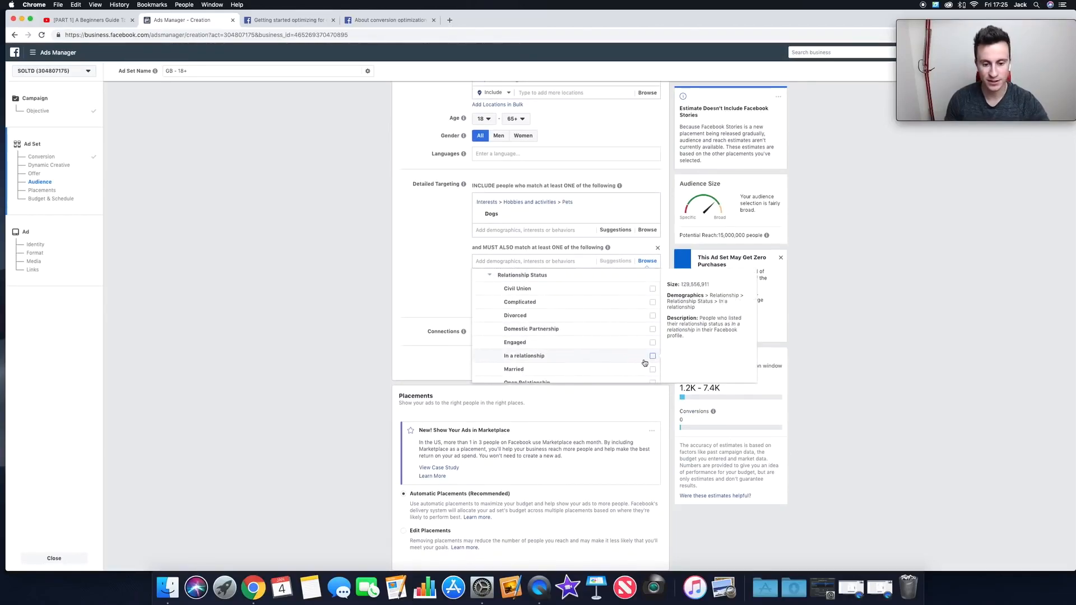
left_click(653, 343)
left_click(343, 282)
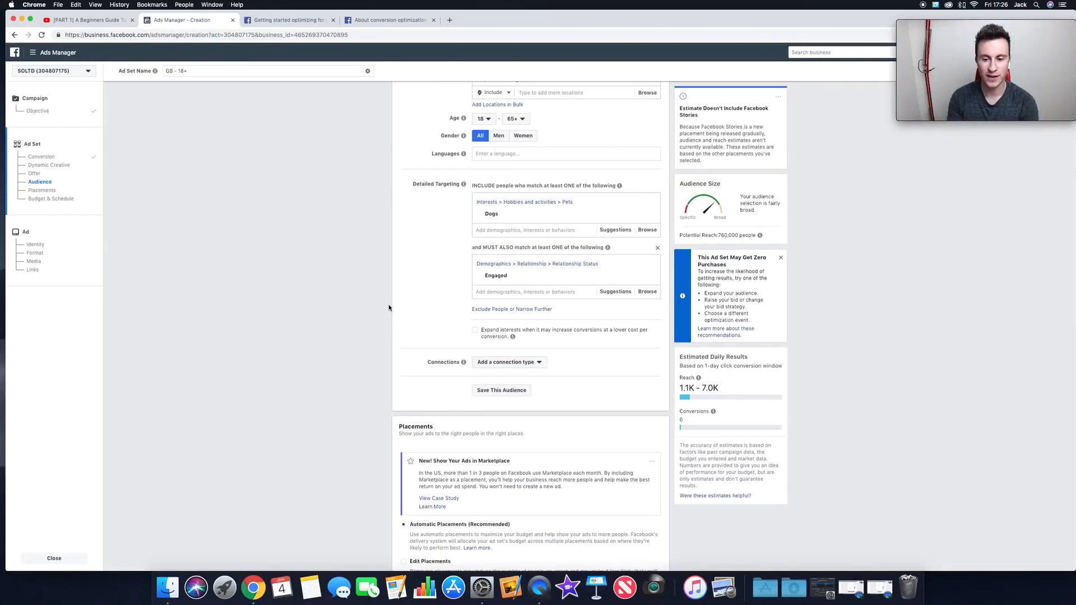
Examine the audience's connections setting together with the placements and the budget and schedule options.
scroll(382, 301, "down", 5)
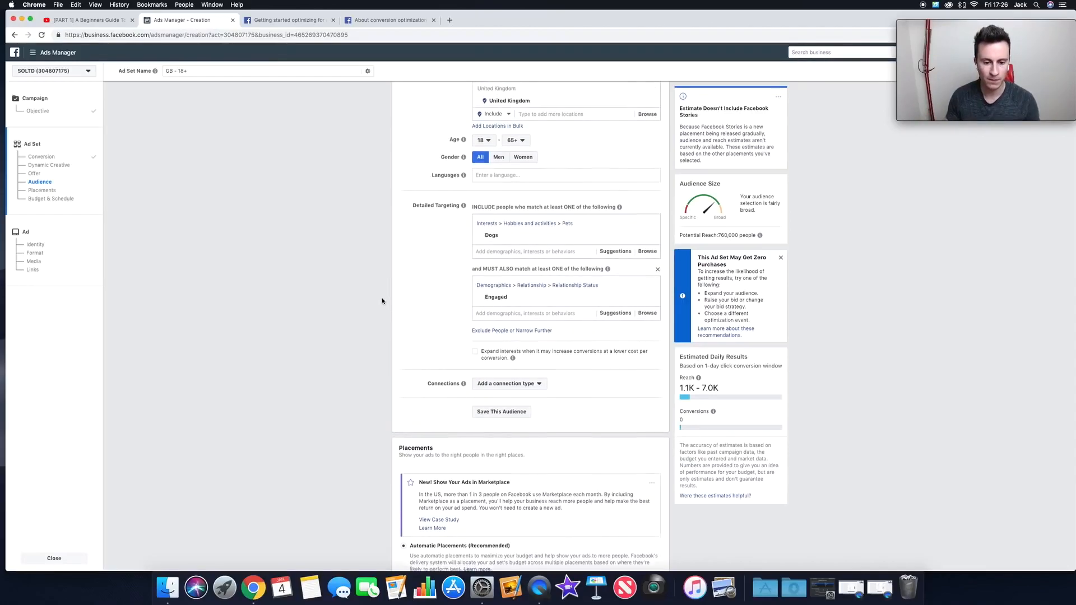
mouse_move(464, 250)
scroll(392, 240, "down", 2)
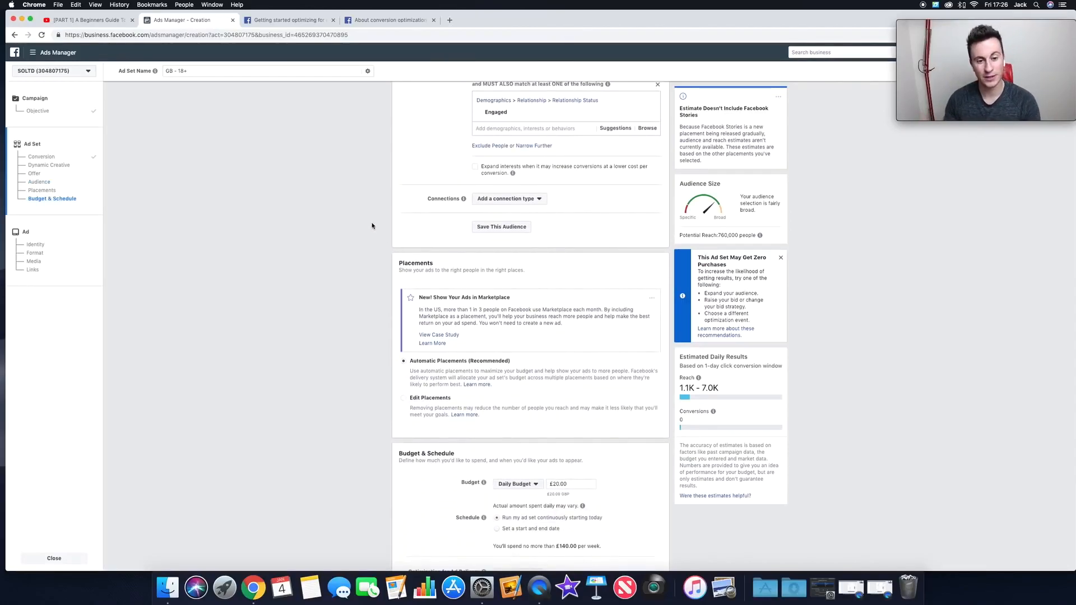
mouse_move(464, 201)
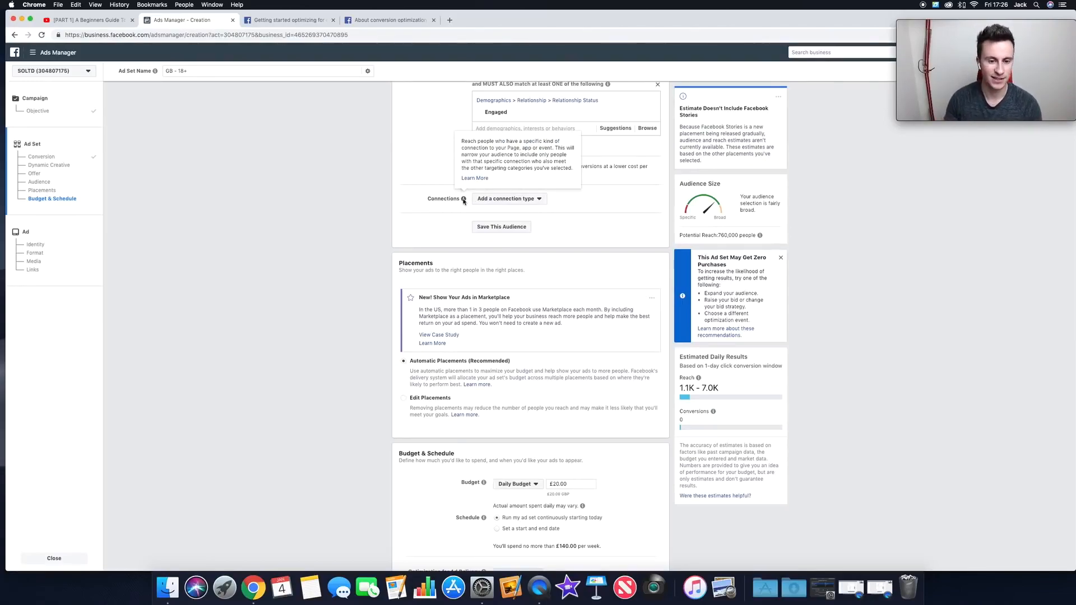
scroll(388, 206, "down", 1)
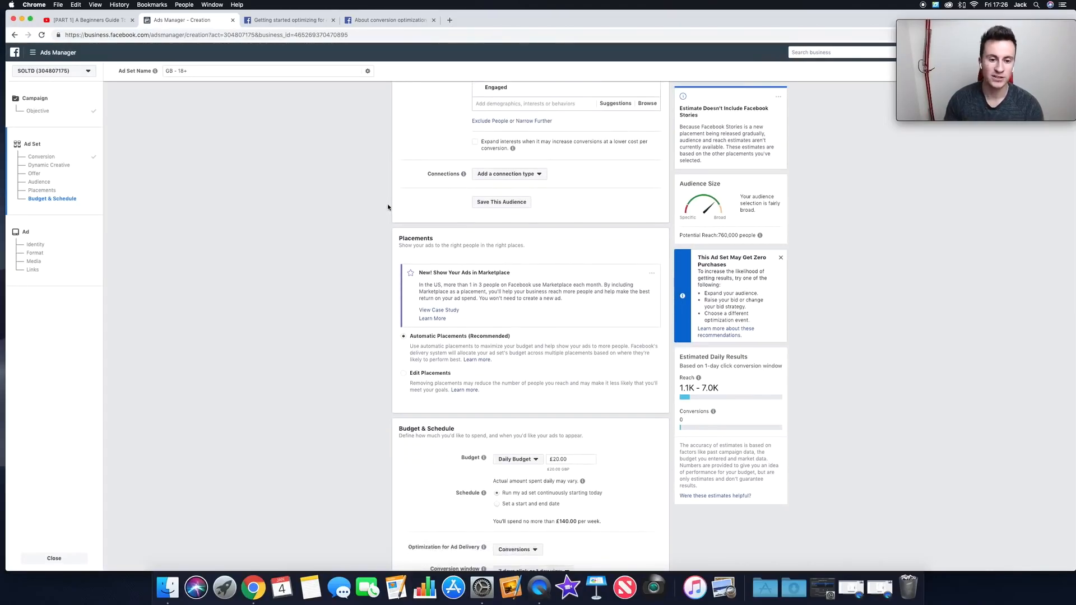
Look up the Audiences tool among the assets in the Ads Manager navigation.
scroll(388, 207, "up", 5)
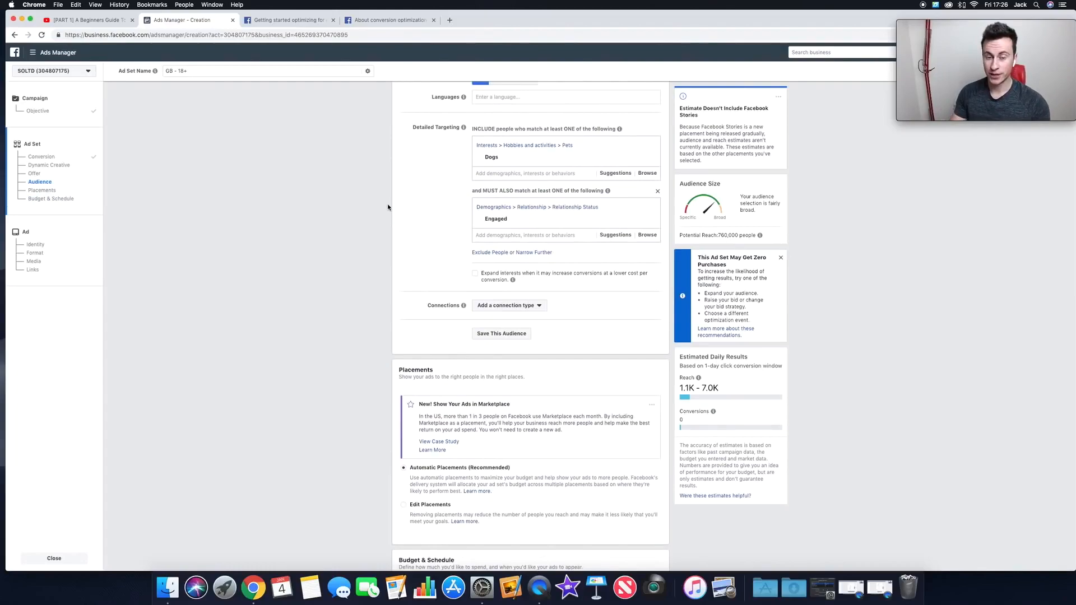
scroll(388, 207, "down", 1)
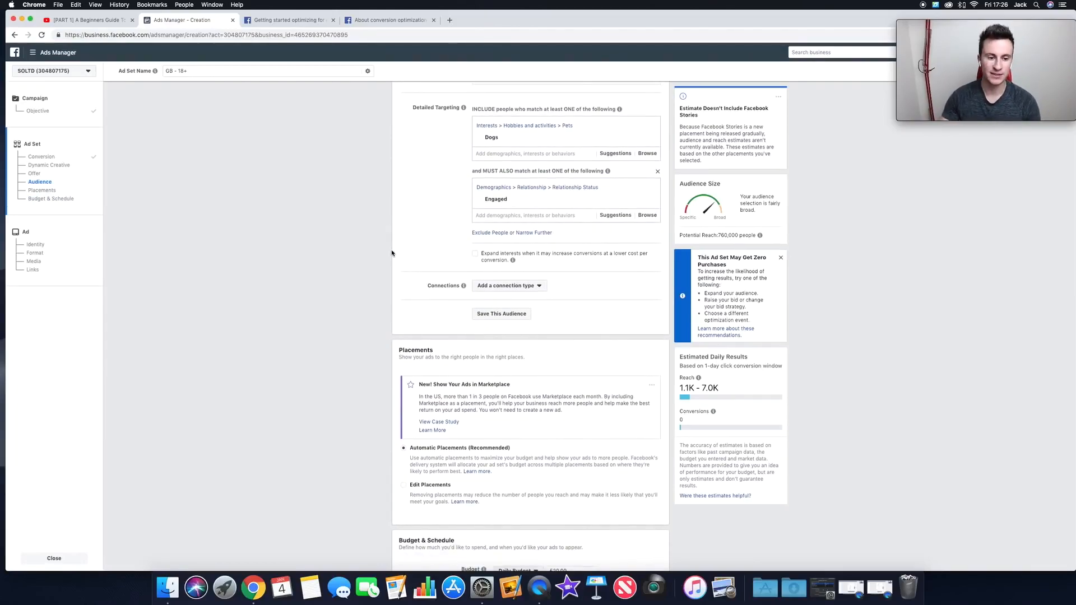
left_click(62, 53)
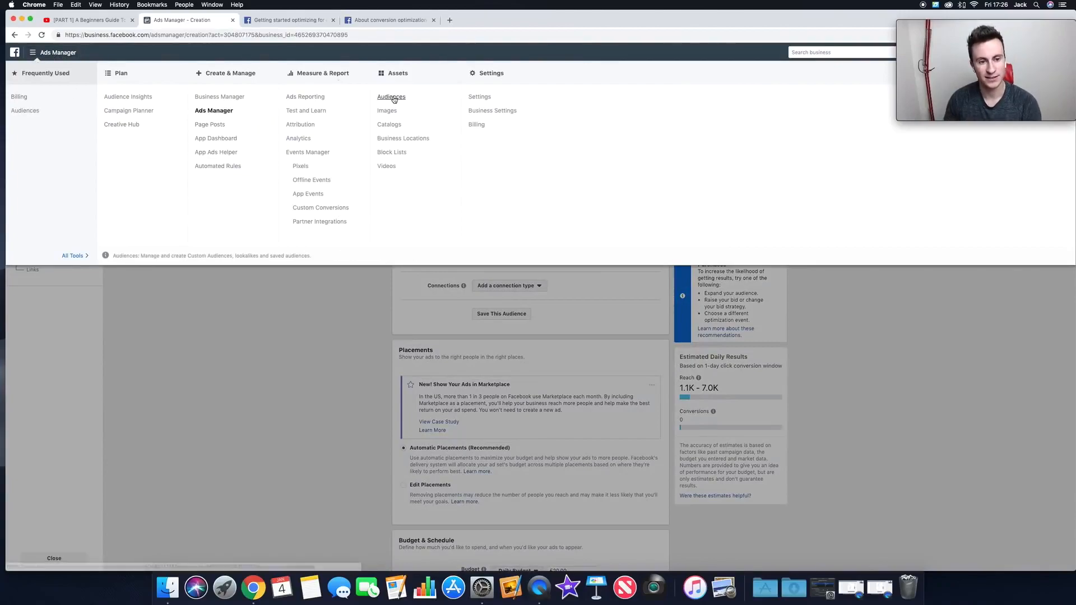
left_click(349, 328)
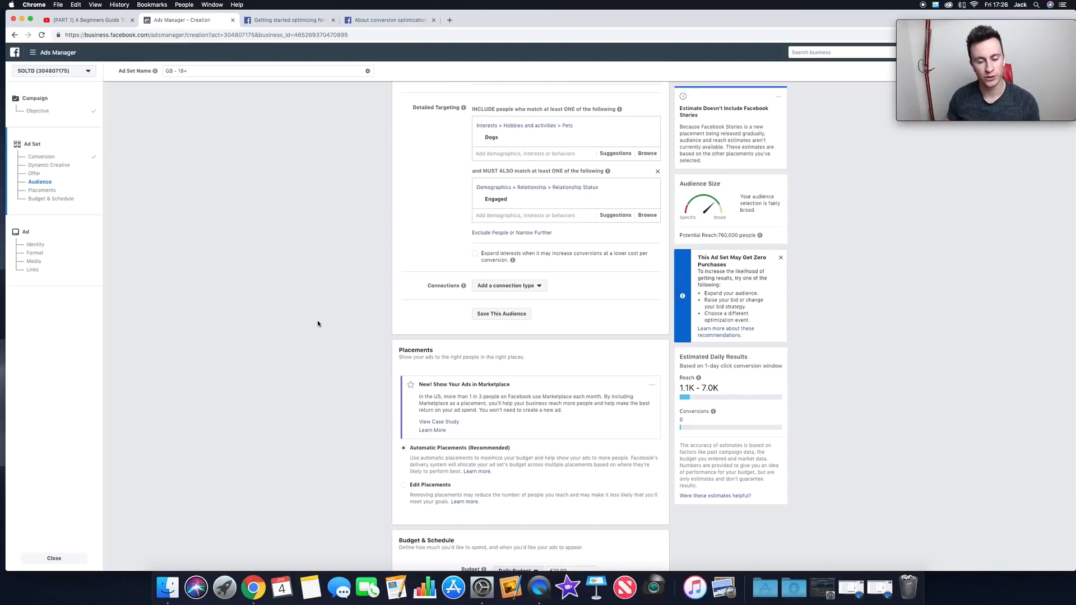
Switch the ad set's placements from automatic to Edit Placements and review the list of platforms.
scroll(317, 323, "up", 1)
scroll(318, 323, "down", 5)
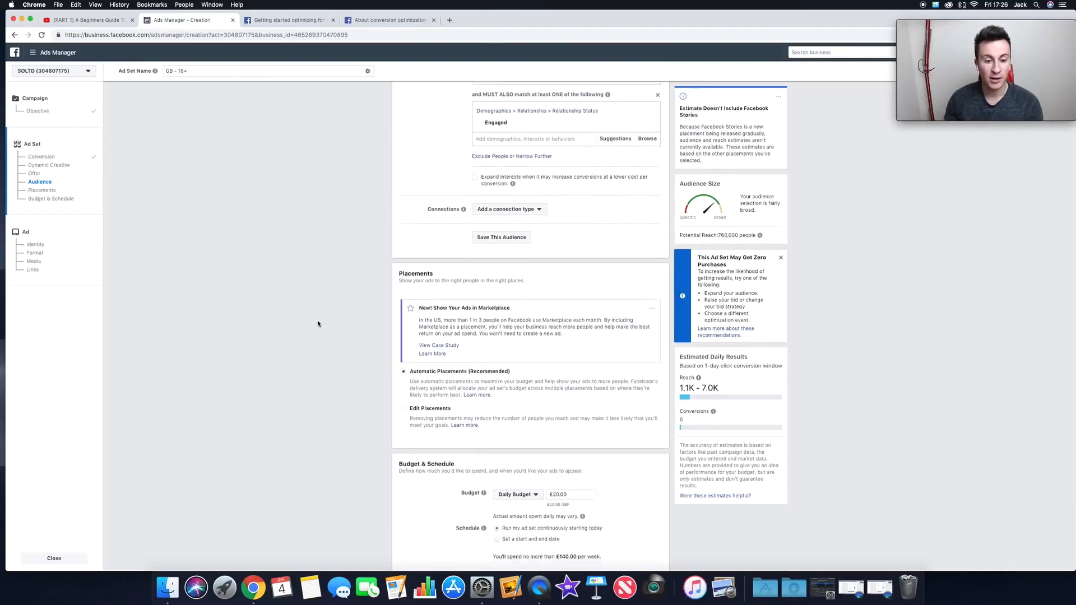
scroll(317, 323, "down", 2)
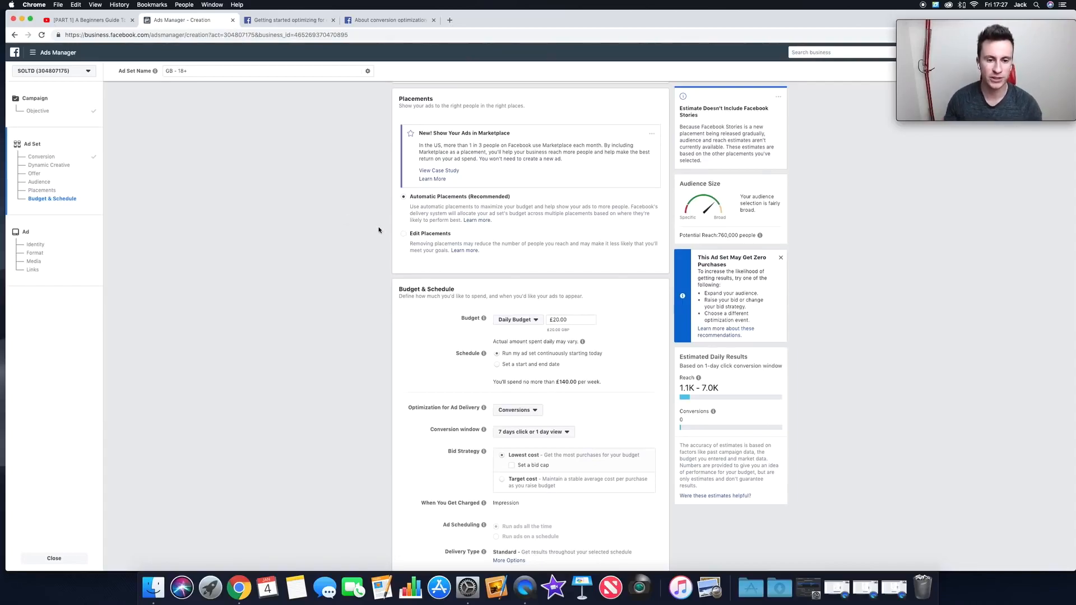
left_click(405, 237)
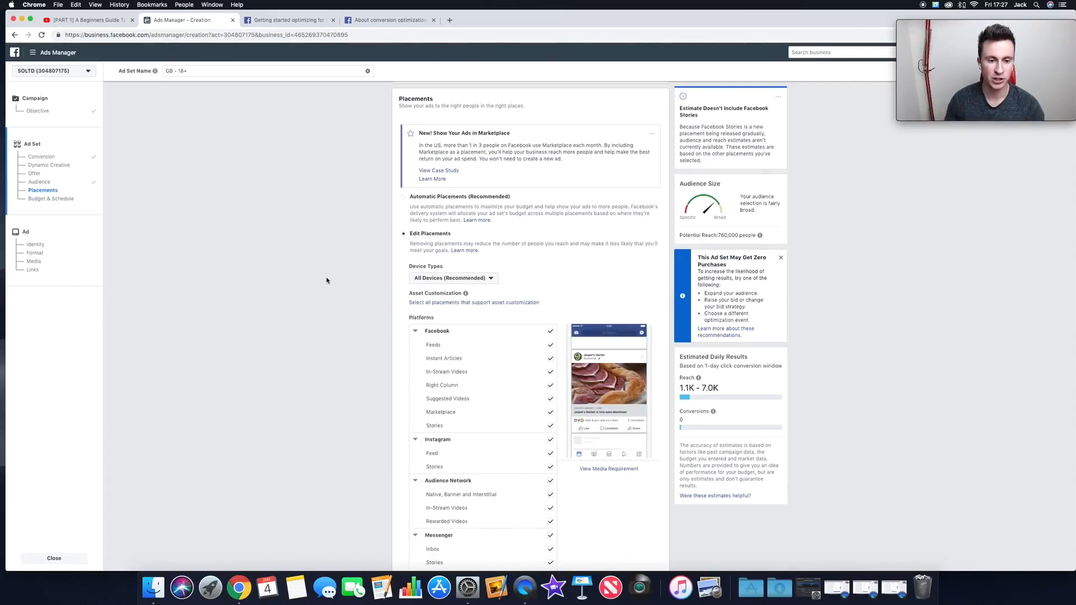
scroll(327, 281, "down", 5)
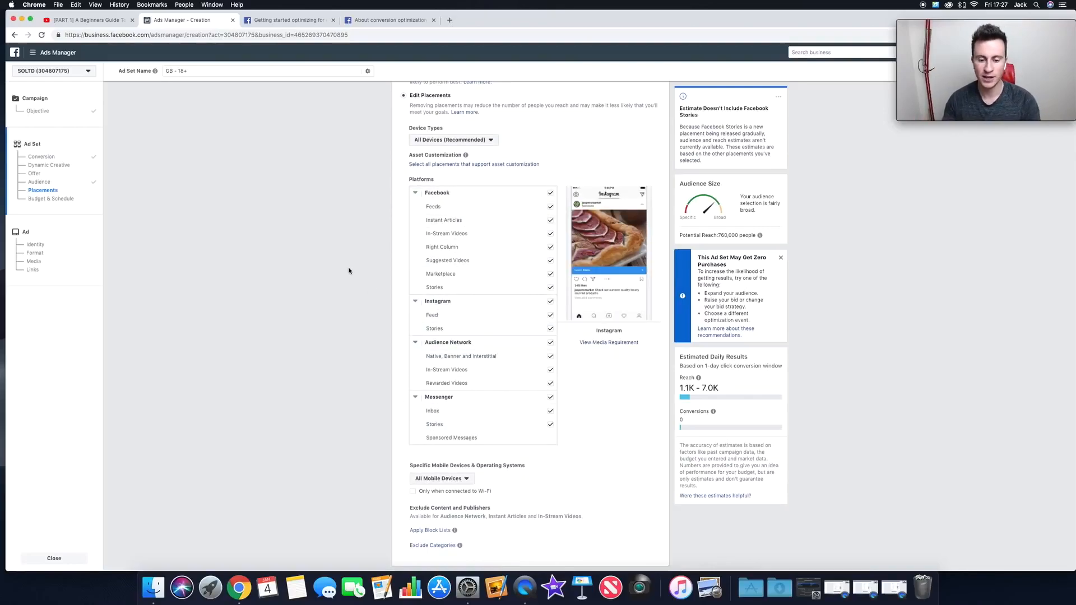
scroll(347, 289, "down", 1)
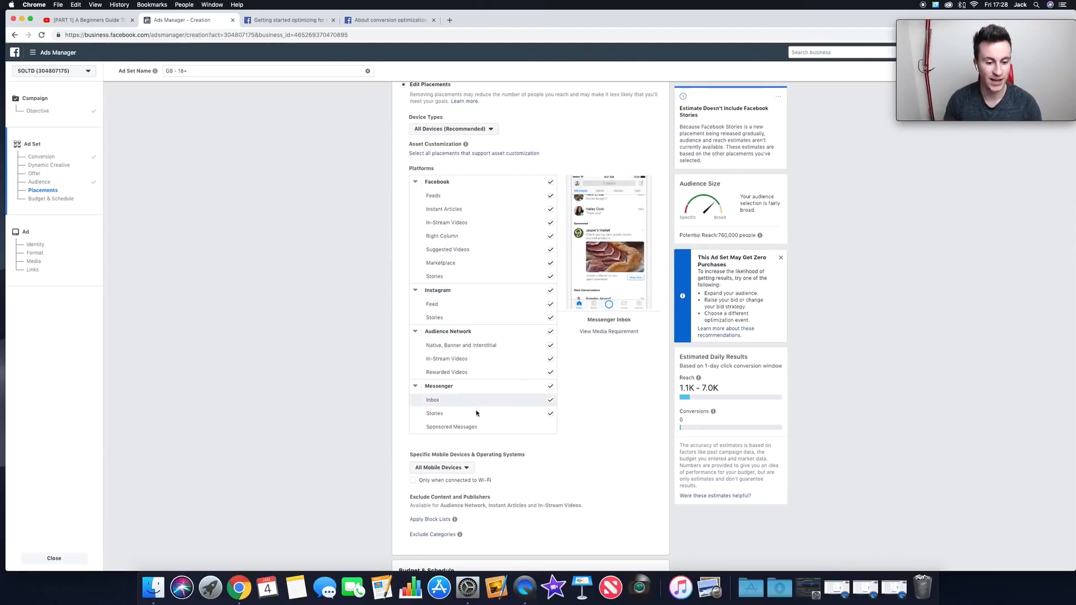
Exclude the Messenger, Audience Network and Instagram platforms from the ad set's placements.
left_click(551, 386)
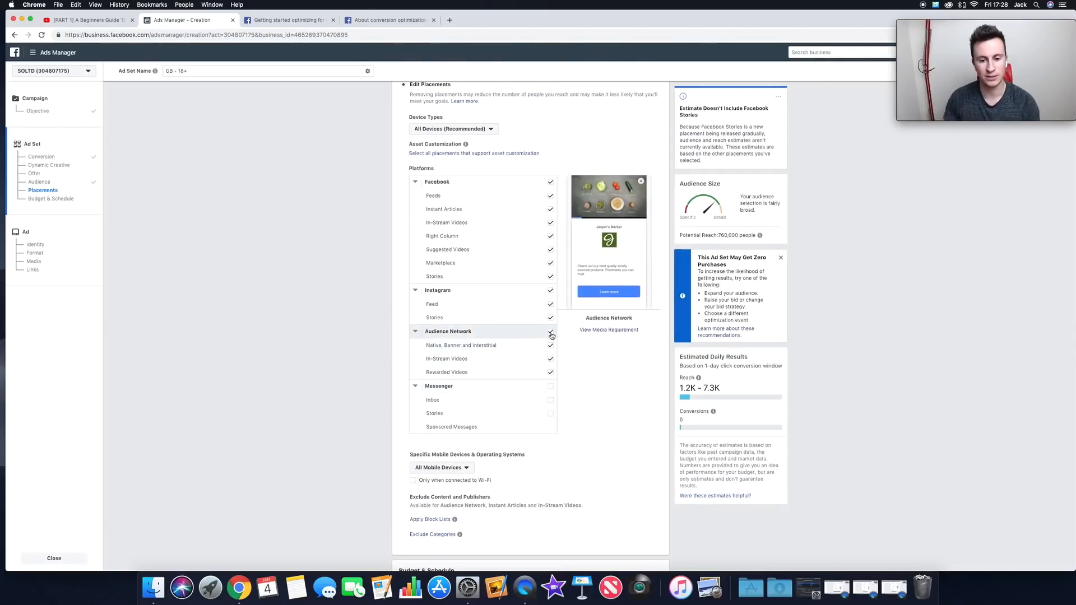
left_click(551, 335)
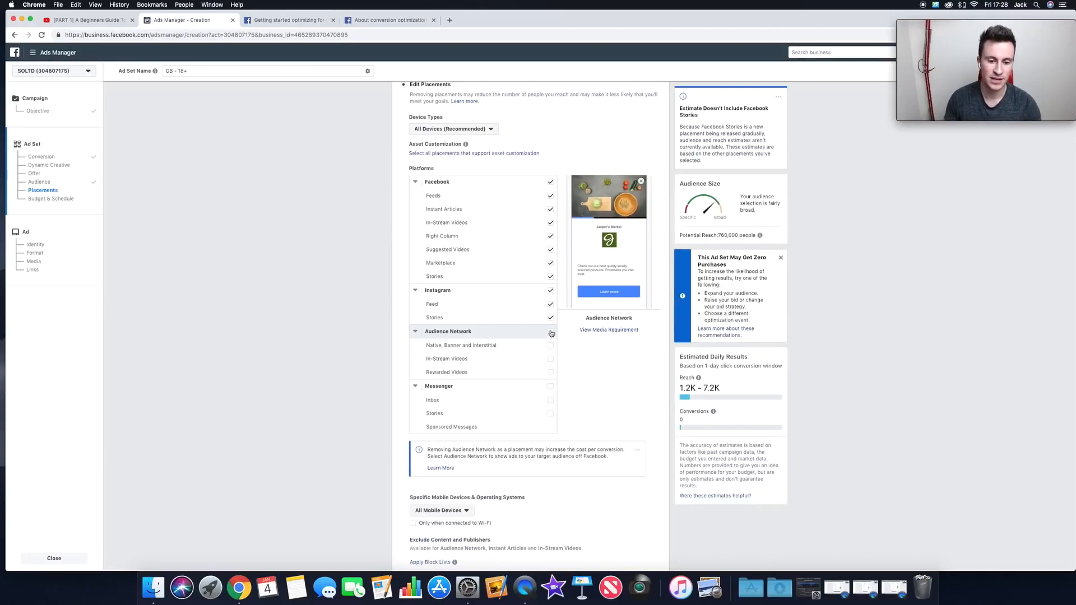
left_click(550, 290)
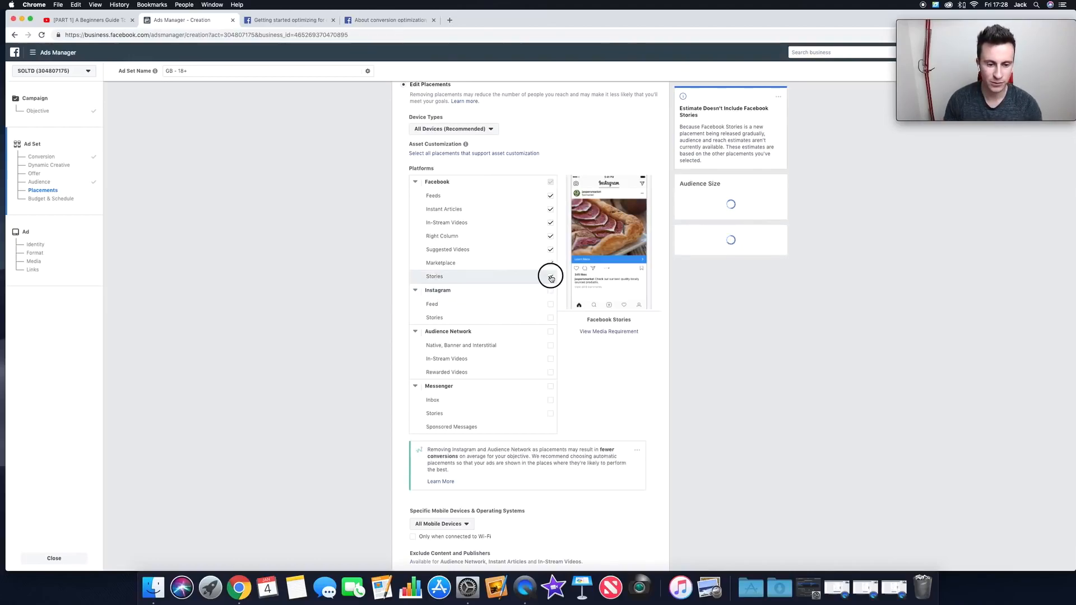
Remove Stories, Marketplace, Suggested Videos, Instant Articles, In-Stream Videos and Right Column from the Facebook placements, keeping only Feeds.
left_click(550, 276)
left_click(550, 263)
left_click(550, 249)
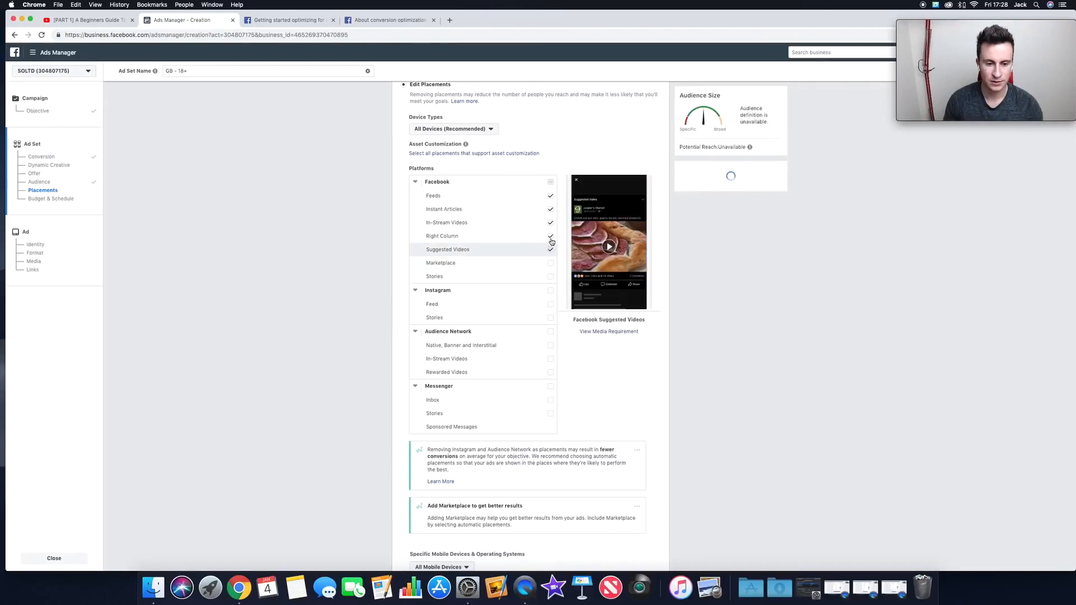
left_click(550, 217)
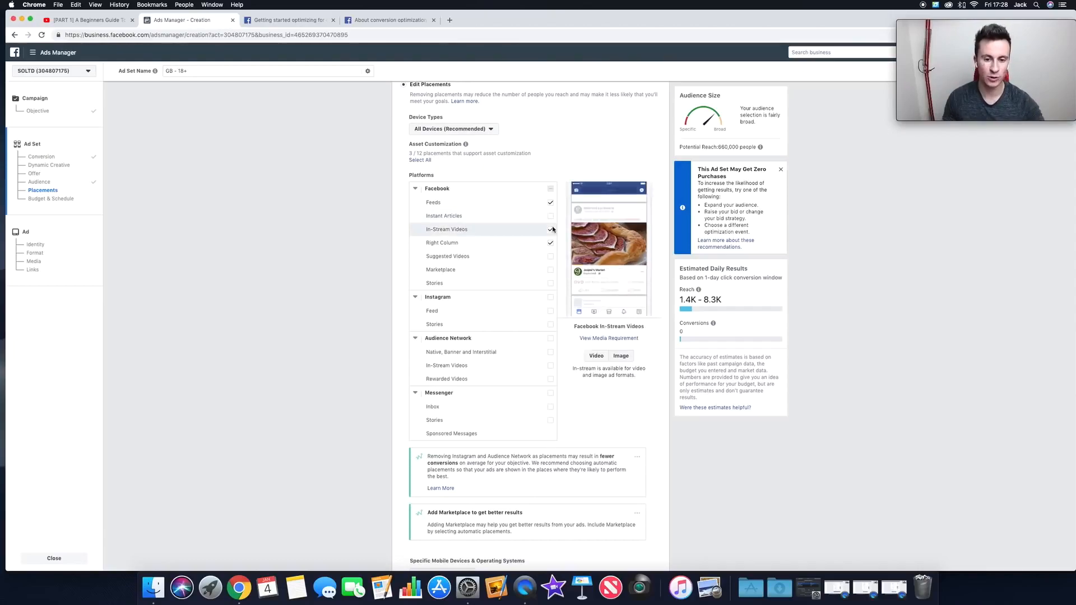
left_click(550, 229)
left_click(552, 245)
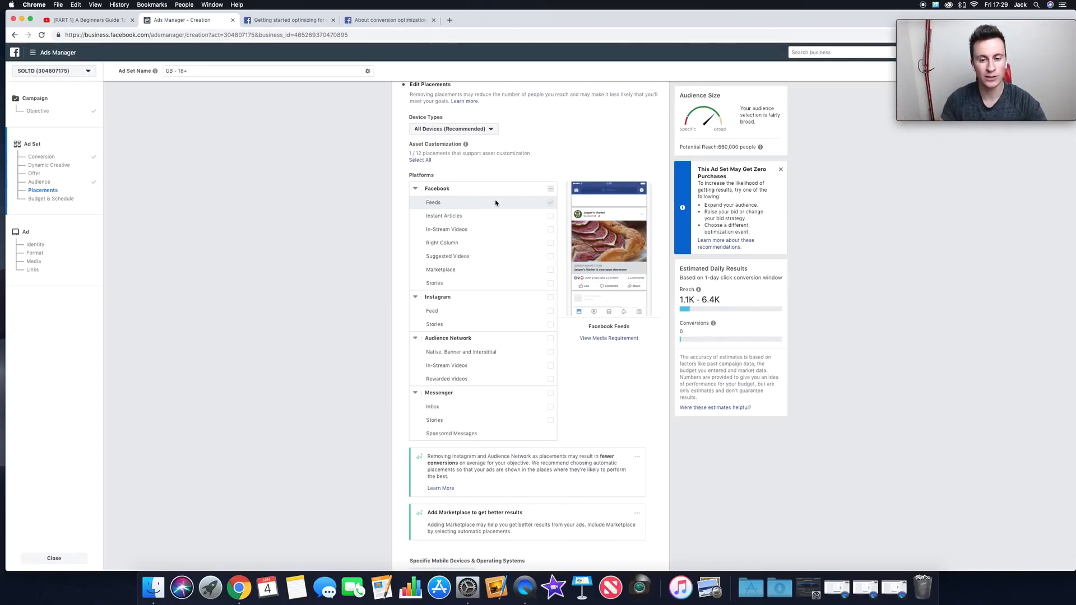
Collapse the placement lists of Facebook, Instagram, Audience Network and Messenger.
left_click(415, 188)
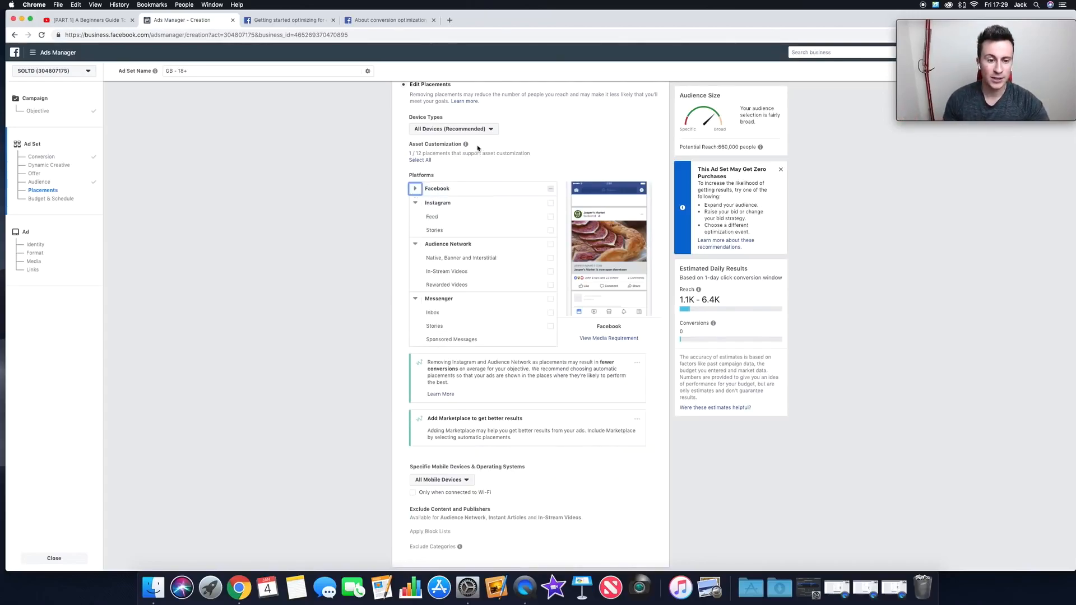
left_click(415, 202)
left_click(416, 217)
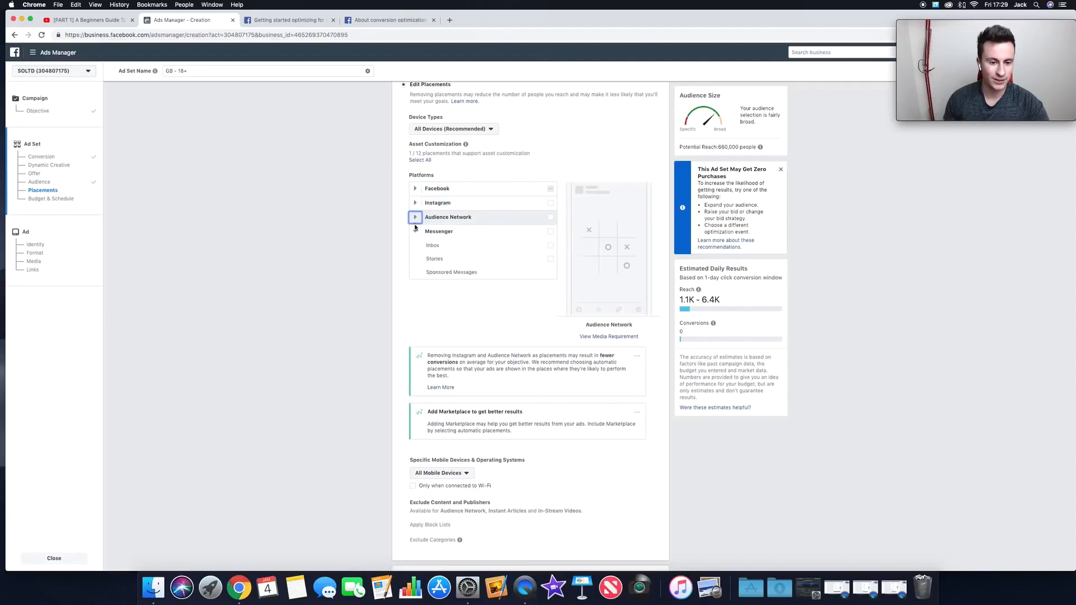
left_click(416, 232)
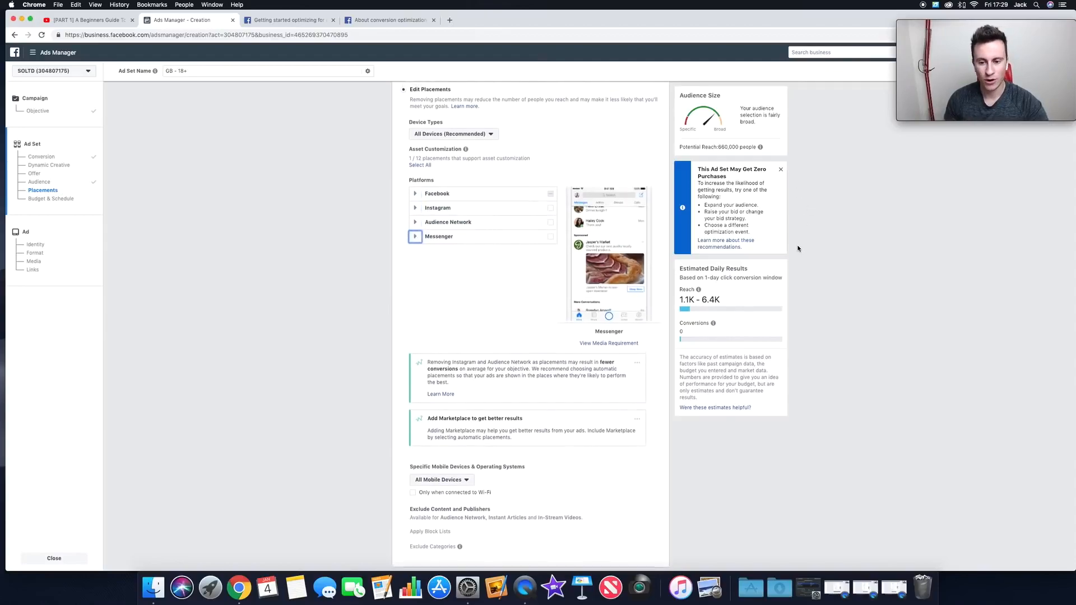
Read the explanation of how the audience's potential reach is estimated.
mouse_move(760, 147)
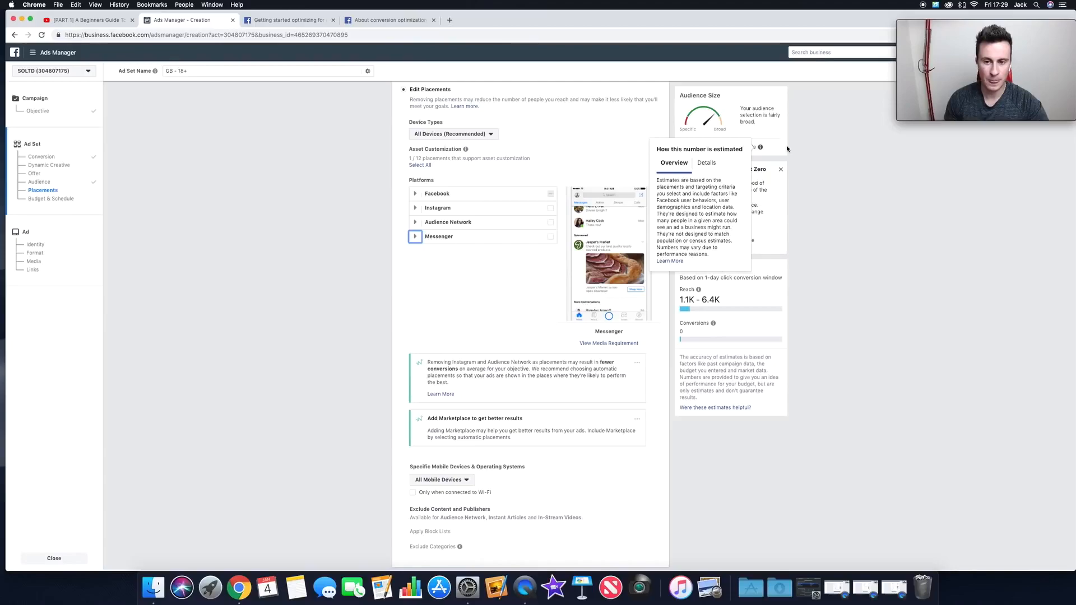
left_click(819, 172)
scroll(798, 176, "up", 1)
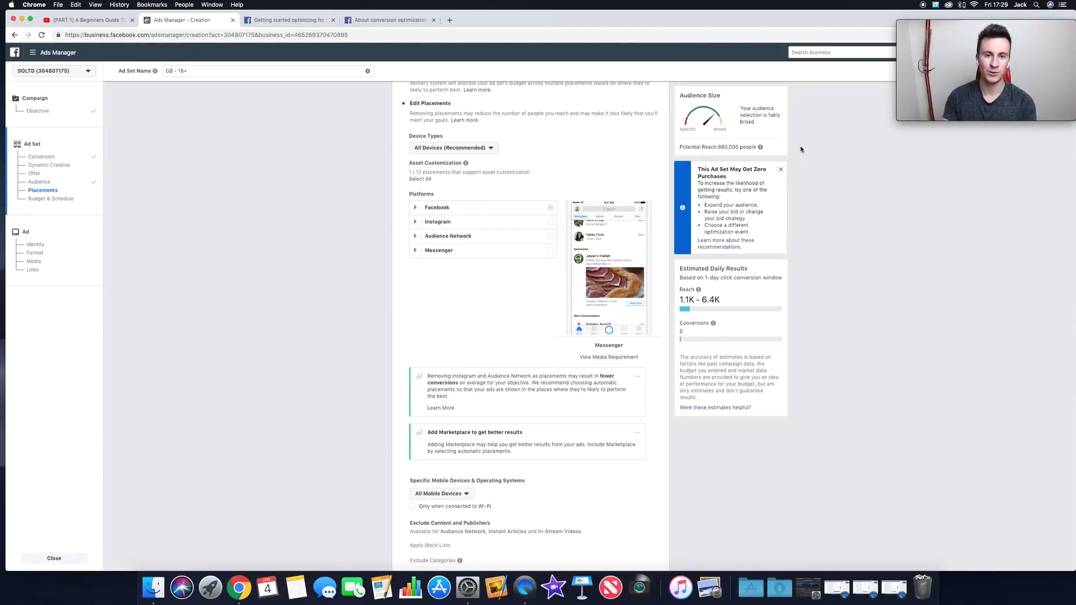
Review the placement recommendations and the available choices for specific mobile devices and operating systems.
scroll(801, 149, "down", 2)
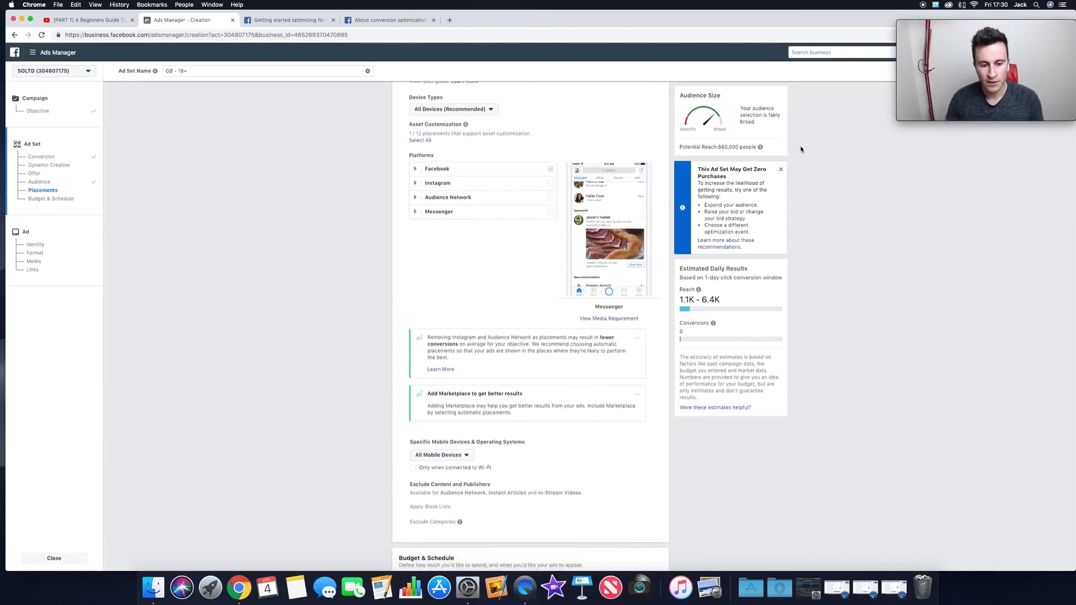
scroll(801, 149, "down", 3)
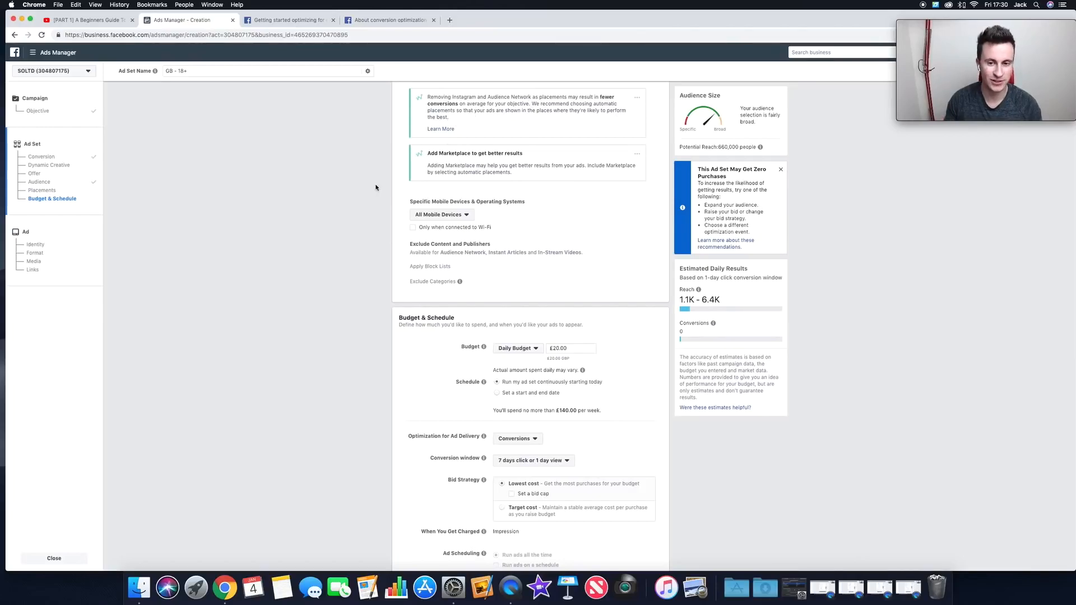
scroll(376, 187, "up", 1)
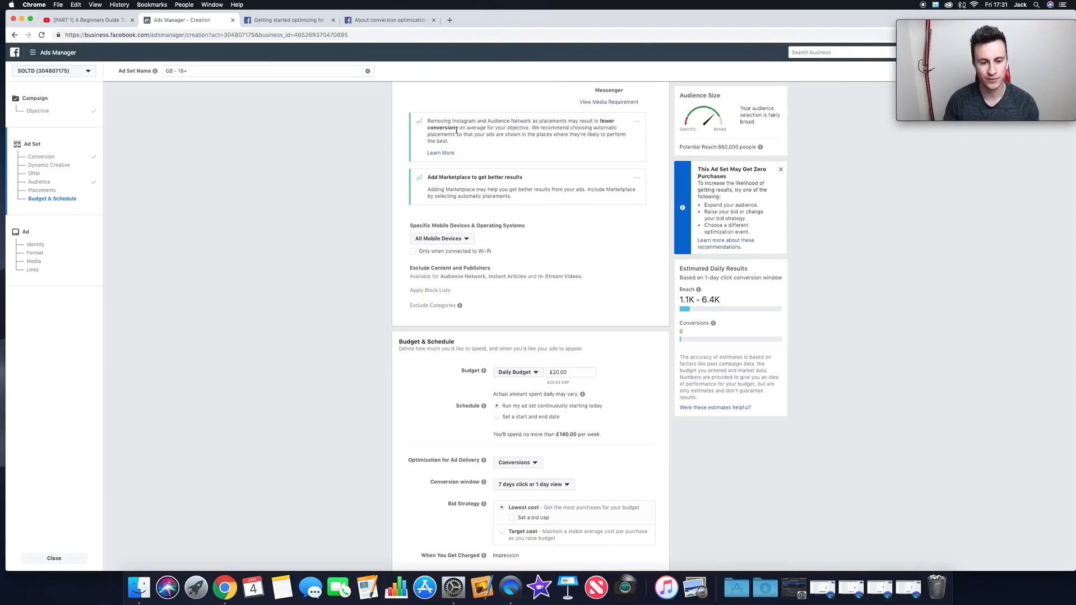
scroll(291, 151, "down", 3)
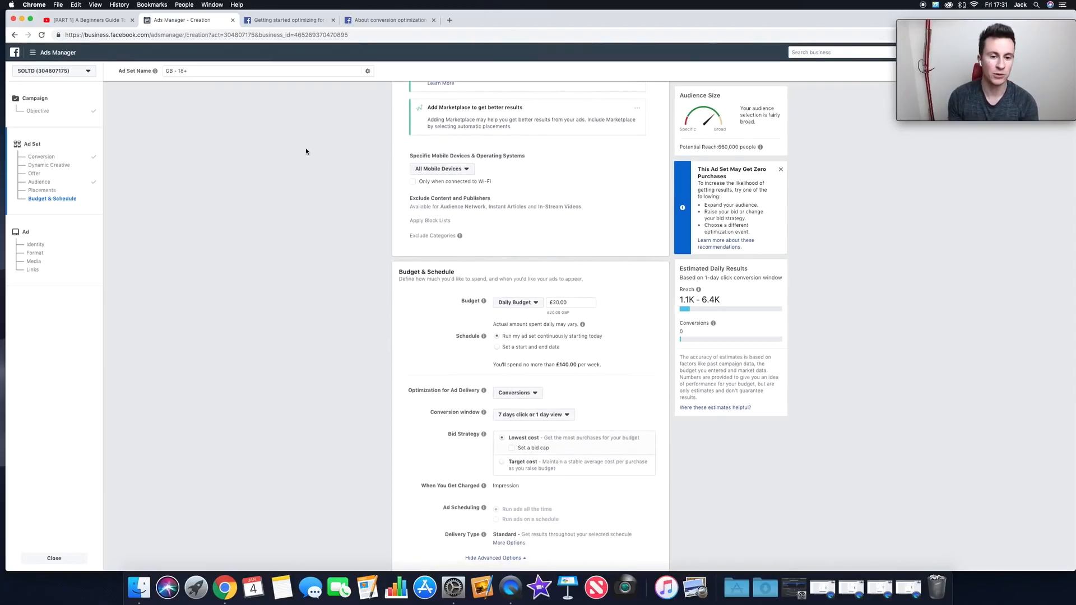
left_click(468, 170)
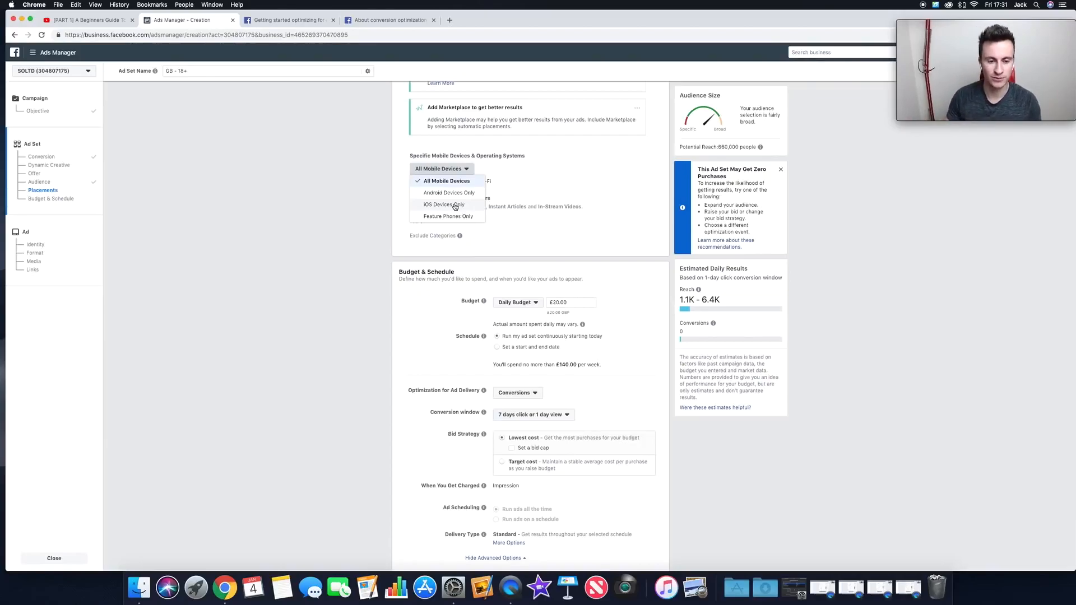
left_click(373, 217)
scroll(361, 193, "down", 1)
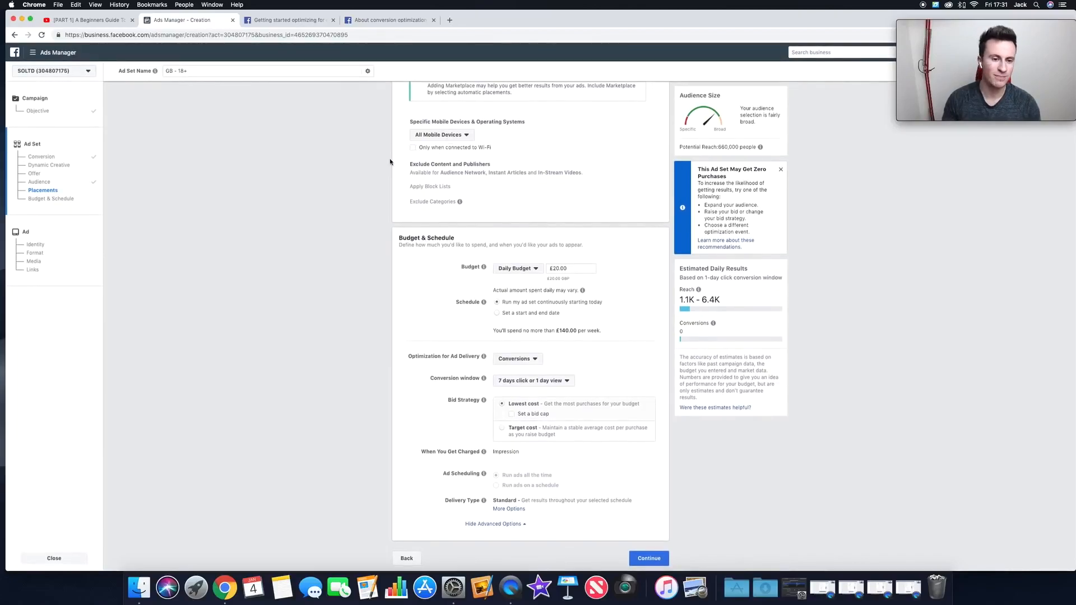
Change the ad set's budget type to Lifetime Budget and set the schedule's start date to Jan 5, 2019.
scroll(403, 149, "up", 1)
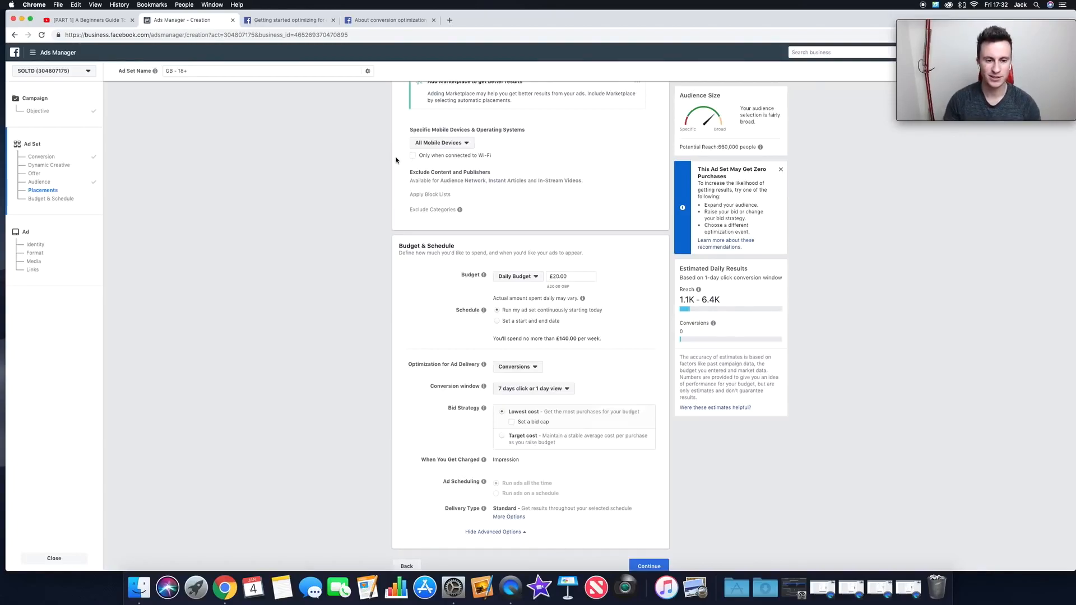
scroll(387, 209, "down", 1)
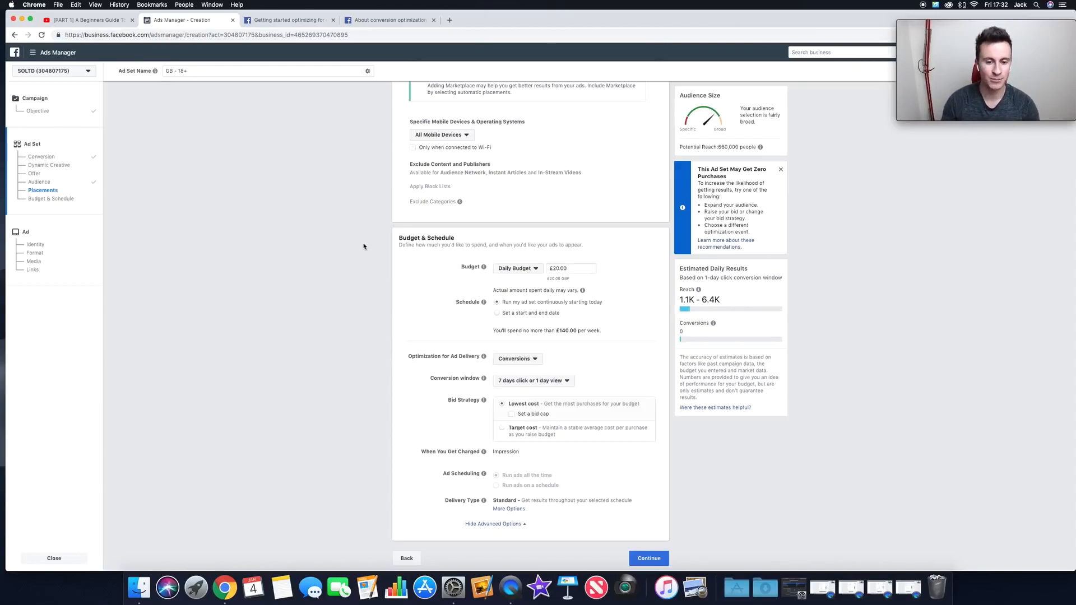
left_click(535, 270)
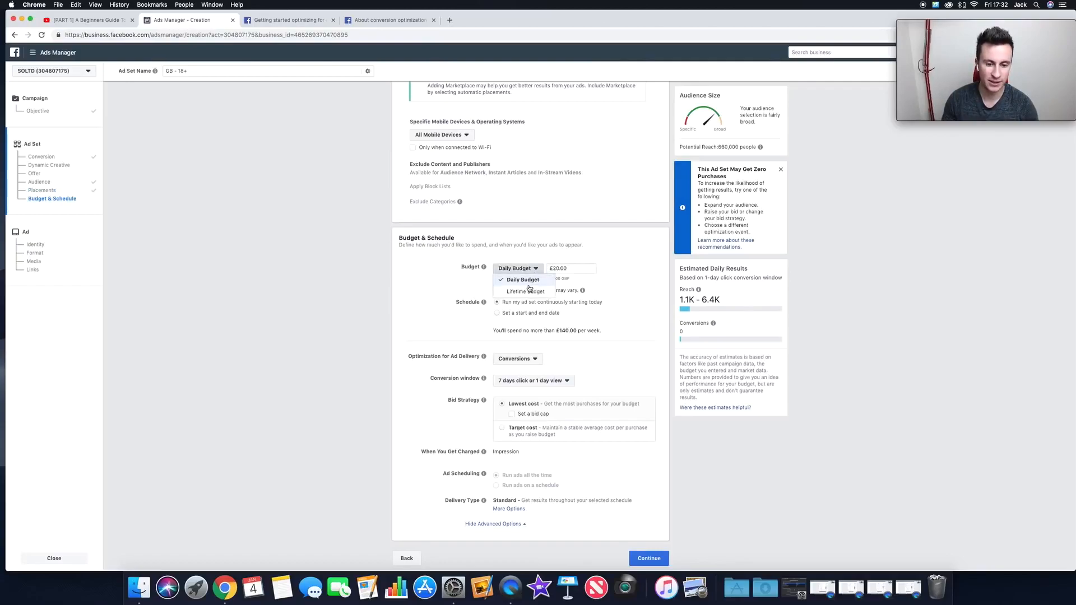
left_click(585, 243)
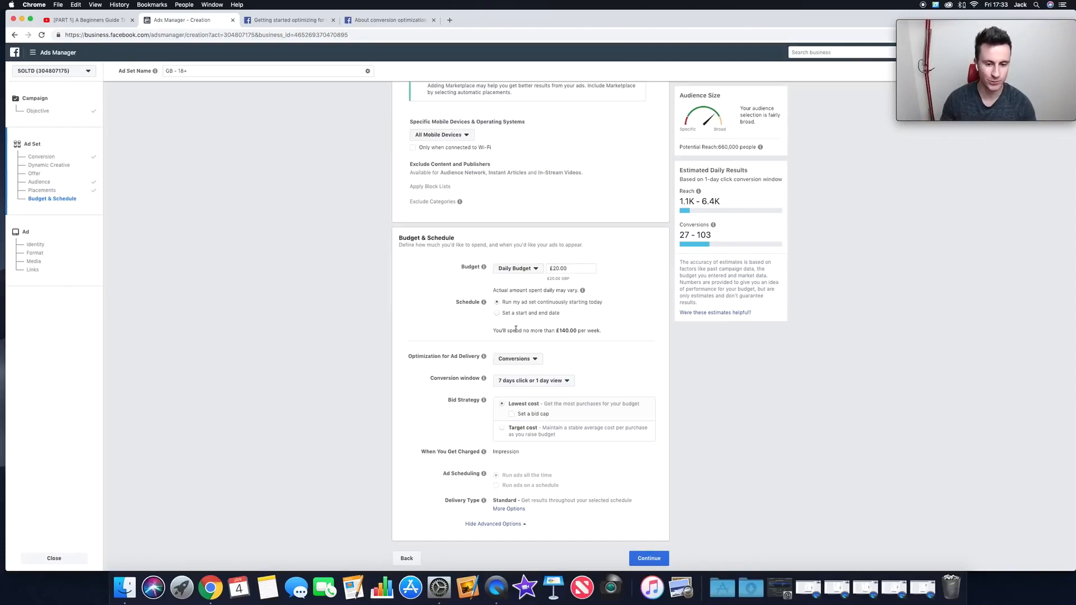
left_click(524, 270)
left_click(525, 292)
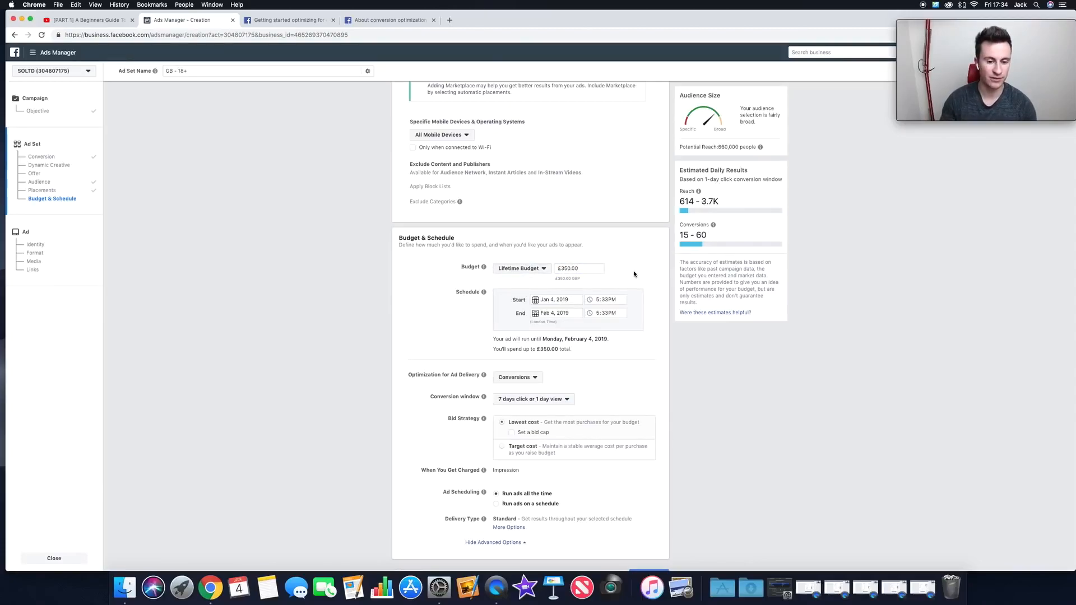
left_click(575, 300)
left_click(621, 337)
Set the ad scheduling to run ads on a schedule and view the weekly hours grid.
scroll(653, 303, "down", 1)
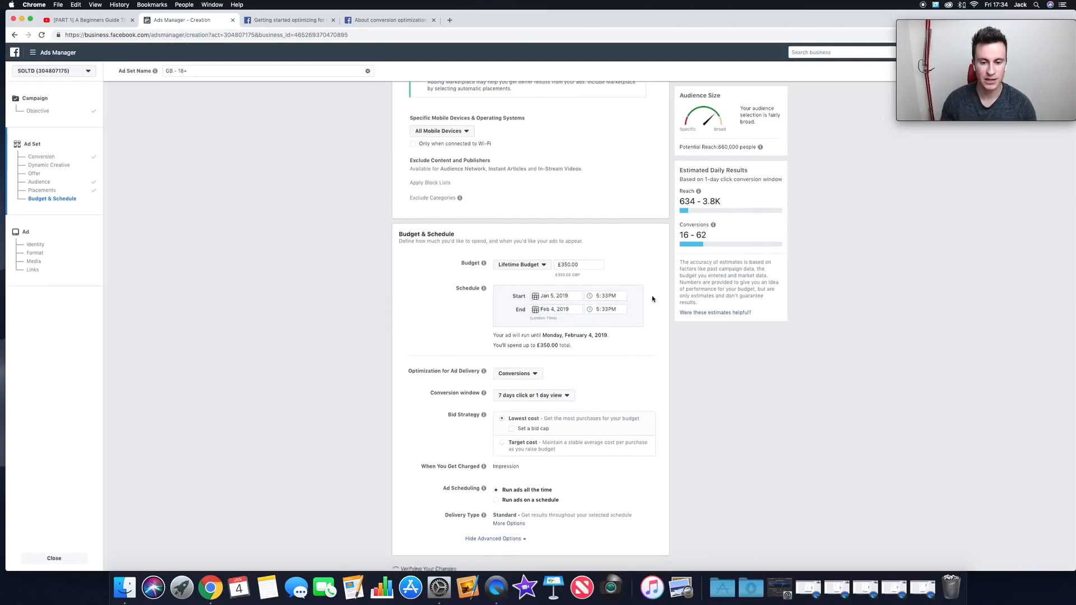
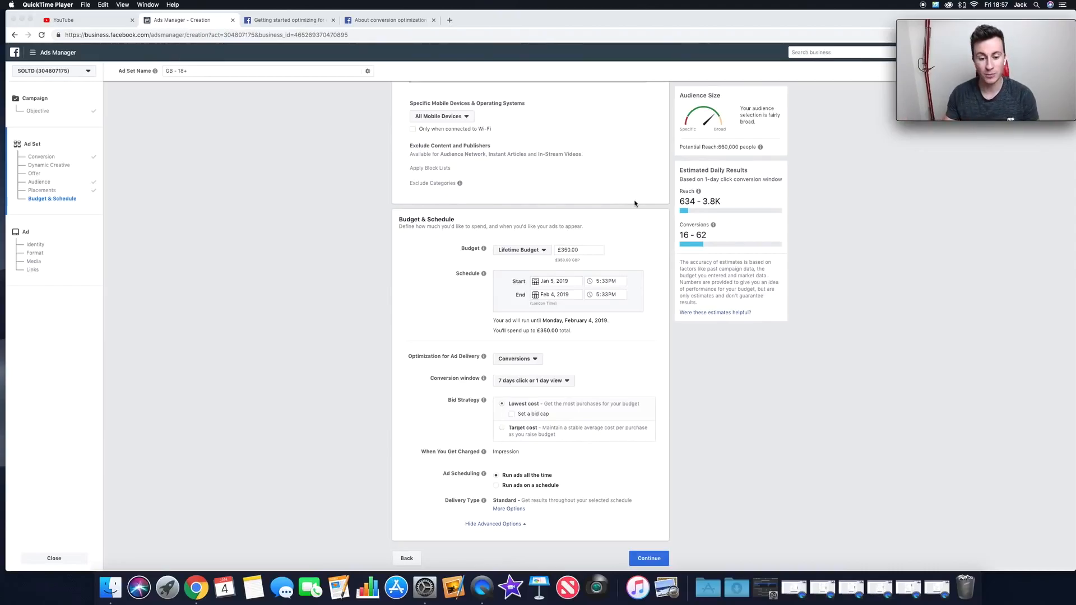
left_click(501, 485)
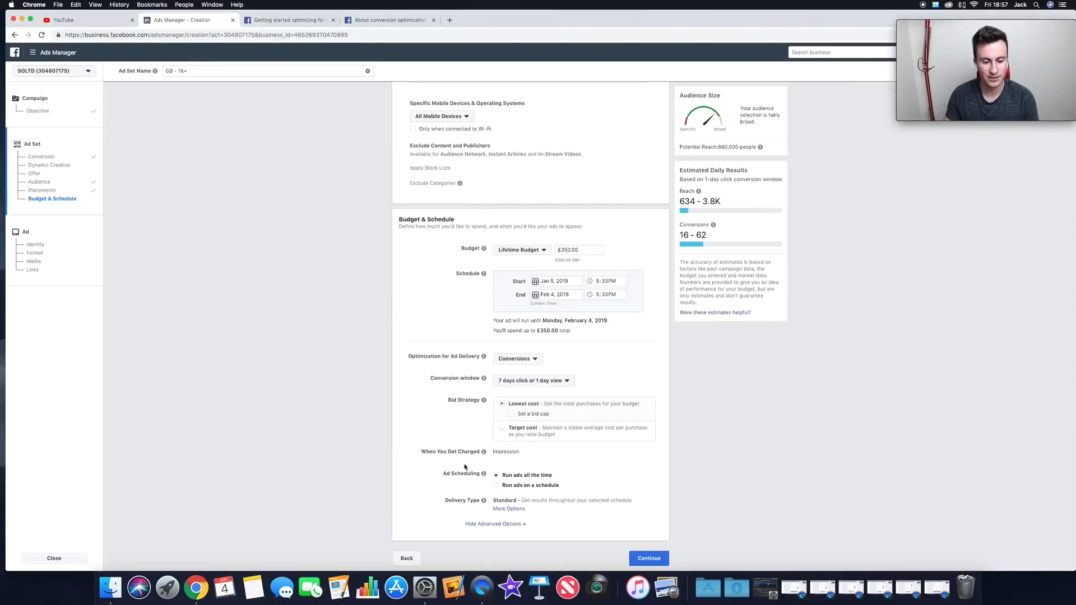
left_click(496, 486)
scroll(426, 335, "down", 3)
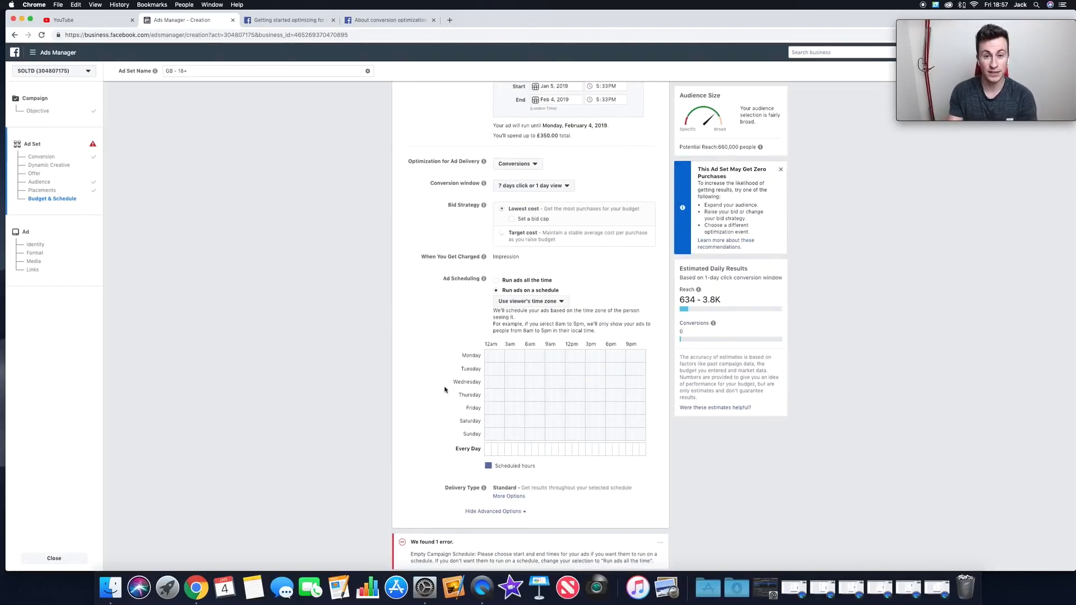
mouse_move(506, 356)
left_mouse_down()
mouse_move(533, 427)
mouse_move(567, 438)
mouse_move(555, 447)
left_mouse_up()
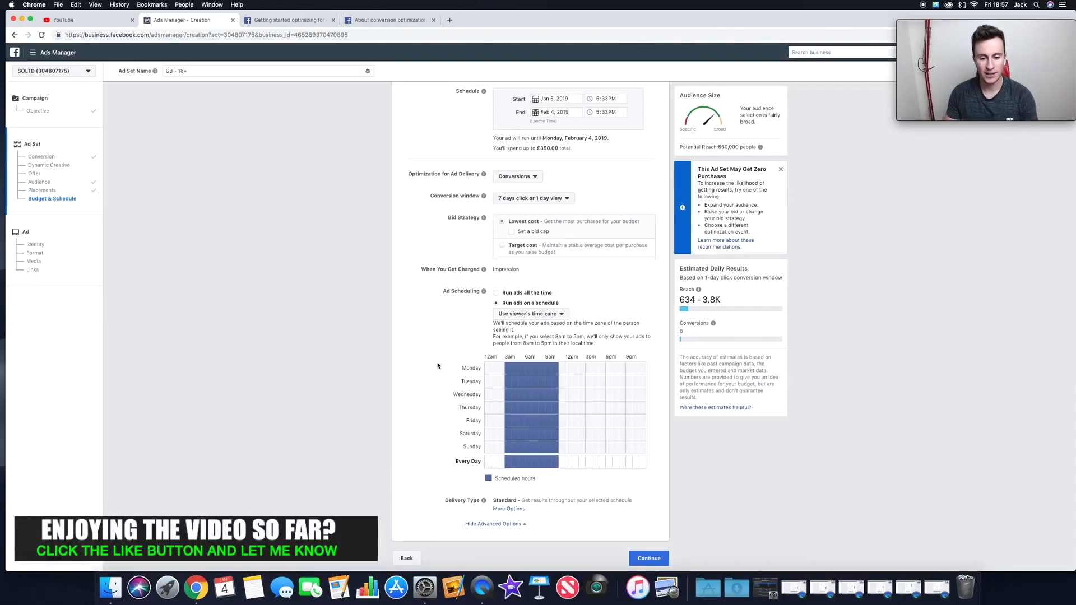
left_click(522, 369)
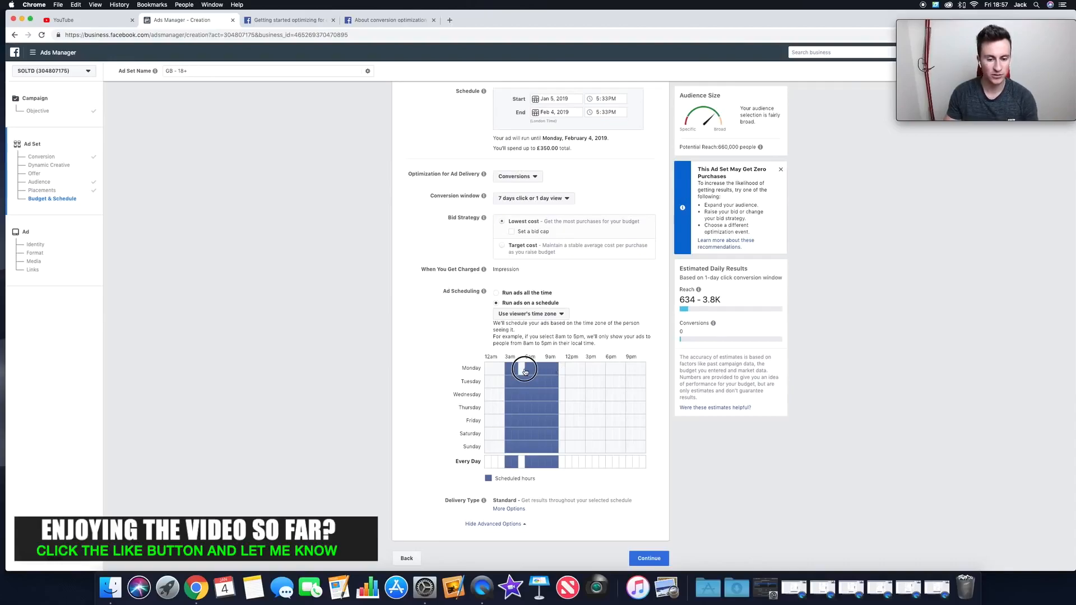
left_click_drag(508, 462, 557, 467)
left_click_drag(530, 369, 548, 453)
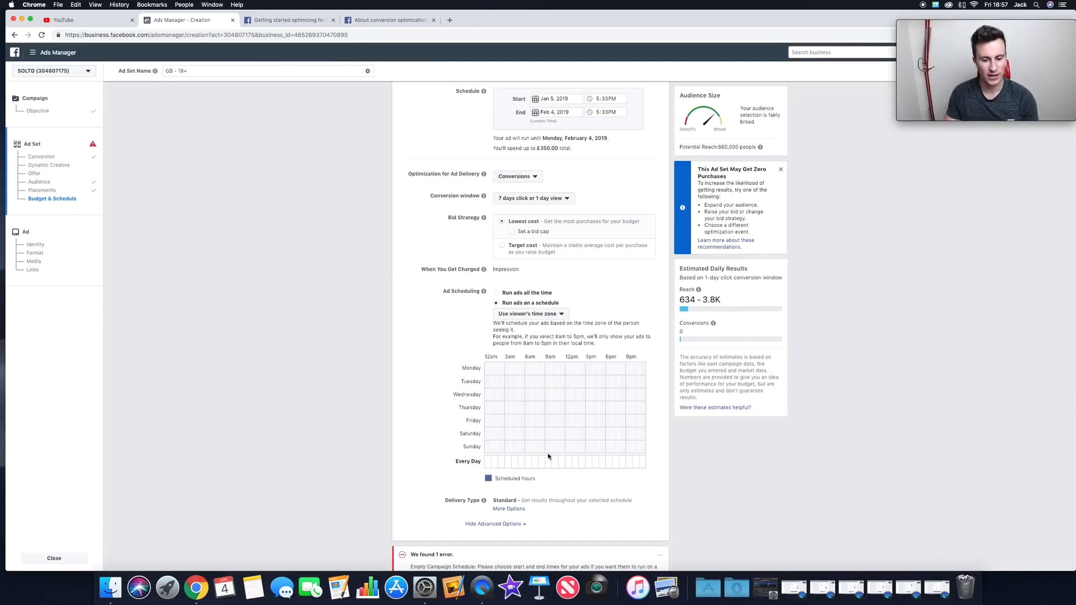
Schedule the ads for every day of the week from 6am to 11am, 1pm to 4pm and 6pm to midnight.
left_click_drag(527, 369, 555, 461)
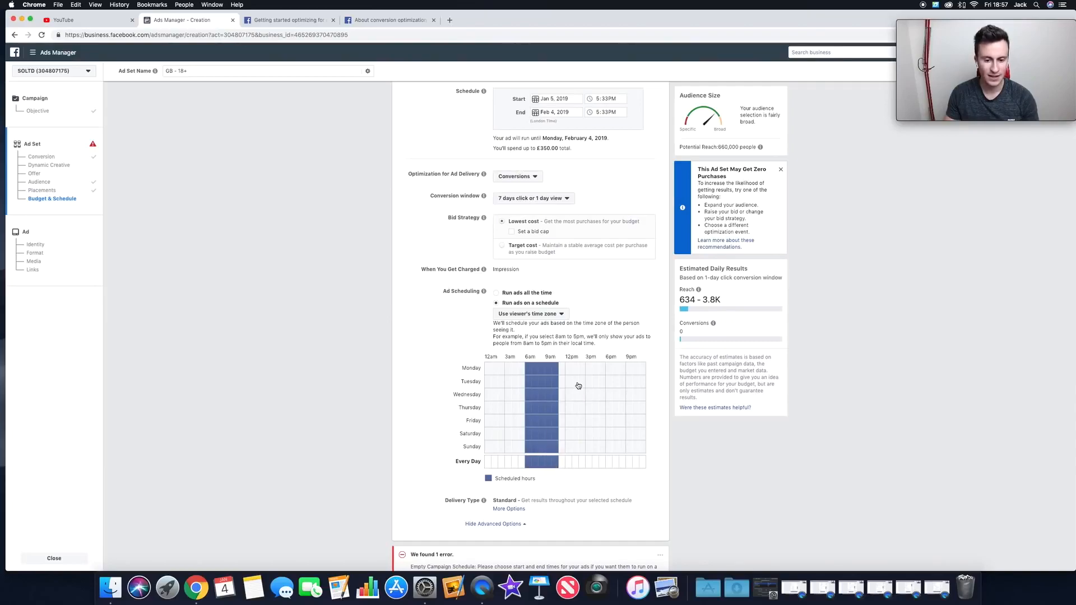
left_click_drag(575, 369, 589, 465)
left_click_drag(608, 369, 648, 465)
left_click_drag(607, 370, 644, 470)
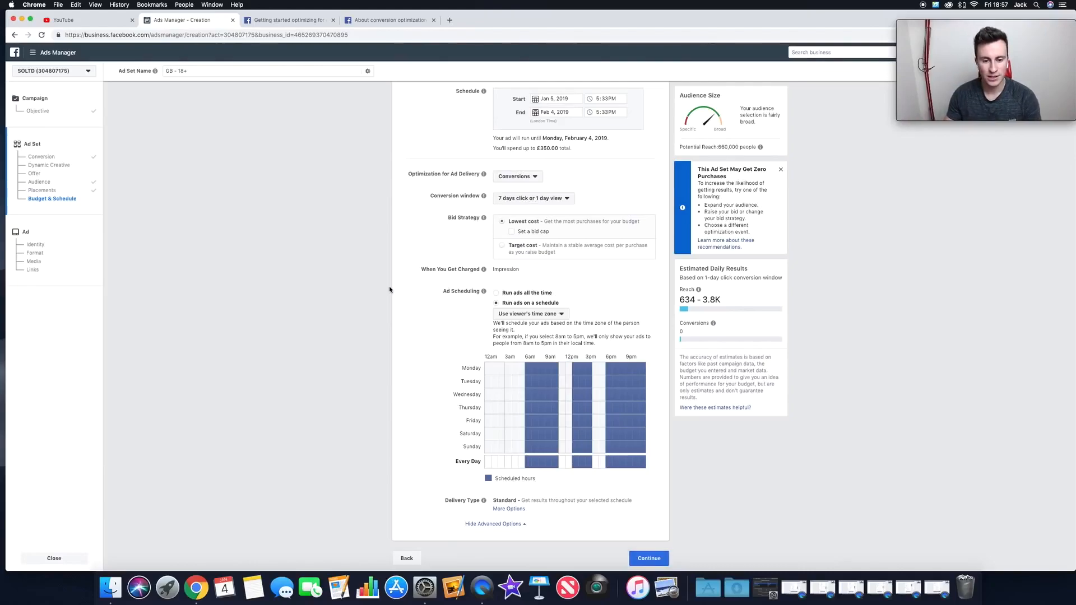
scroll(408, 210, "down", 1)
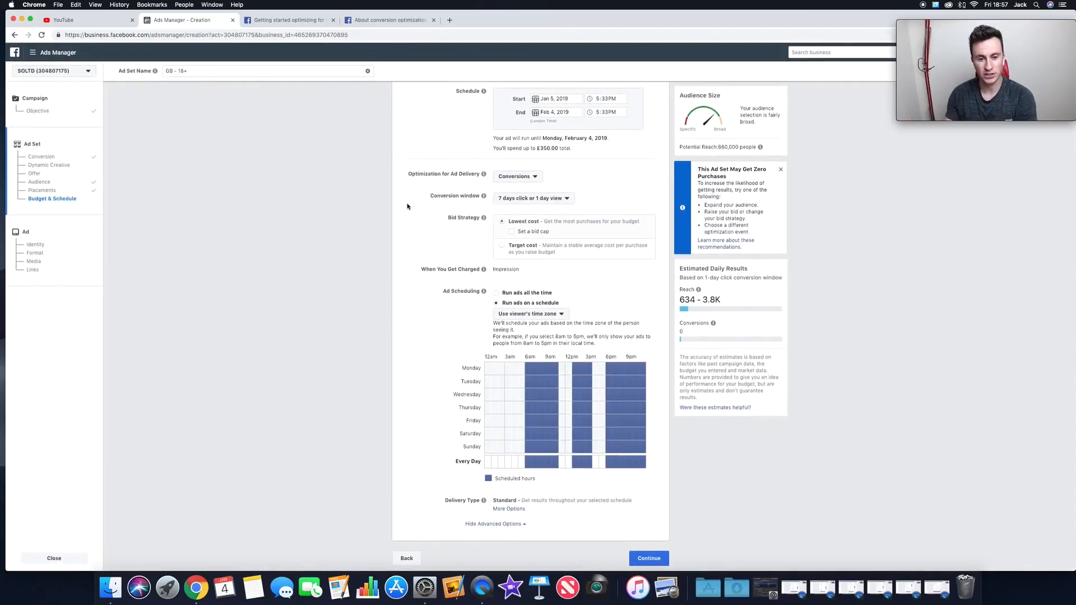
Examine the conversion window choices and read the help article's advice on optimization events needed within the conversion window.
left_click(566, 199)
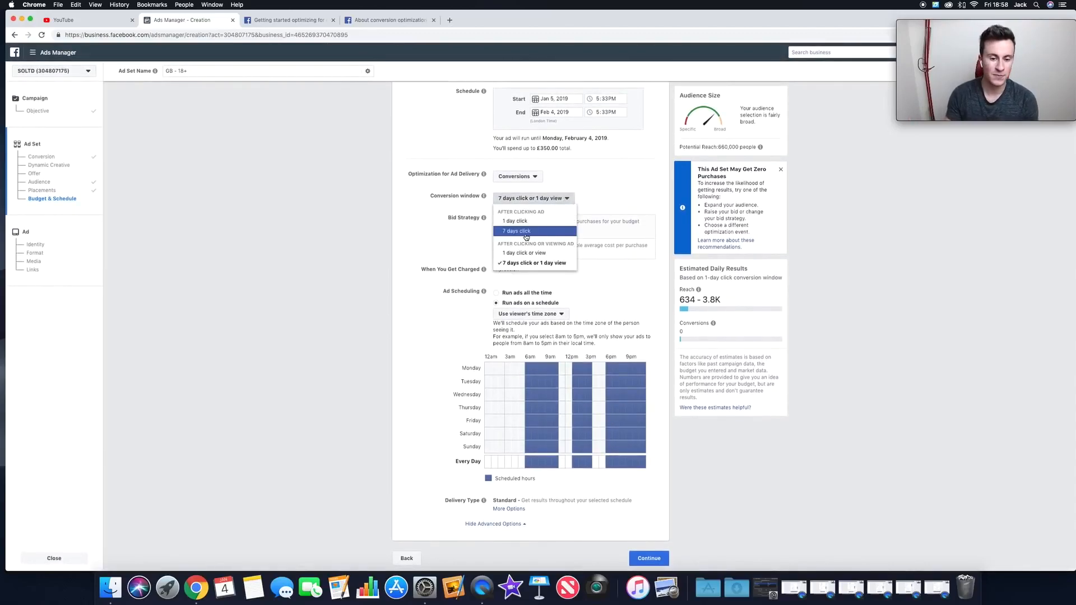
left_click(394, 21)
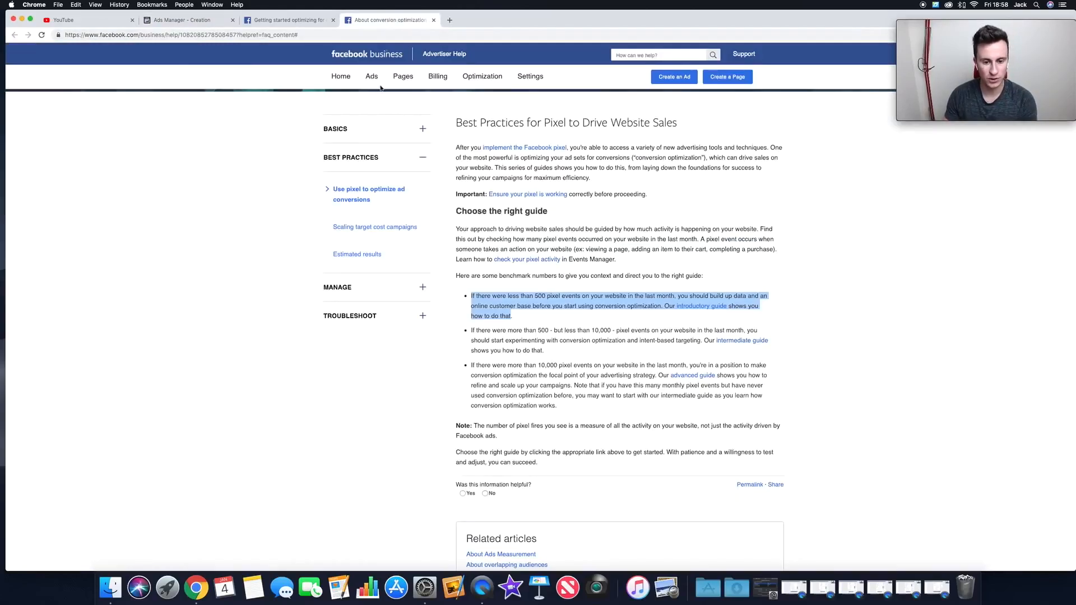
left_click(289, 20)
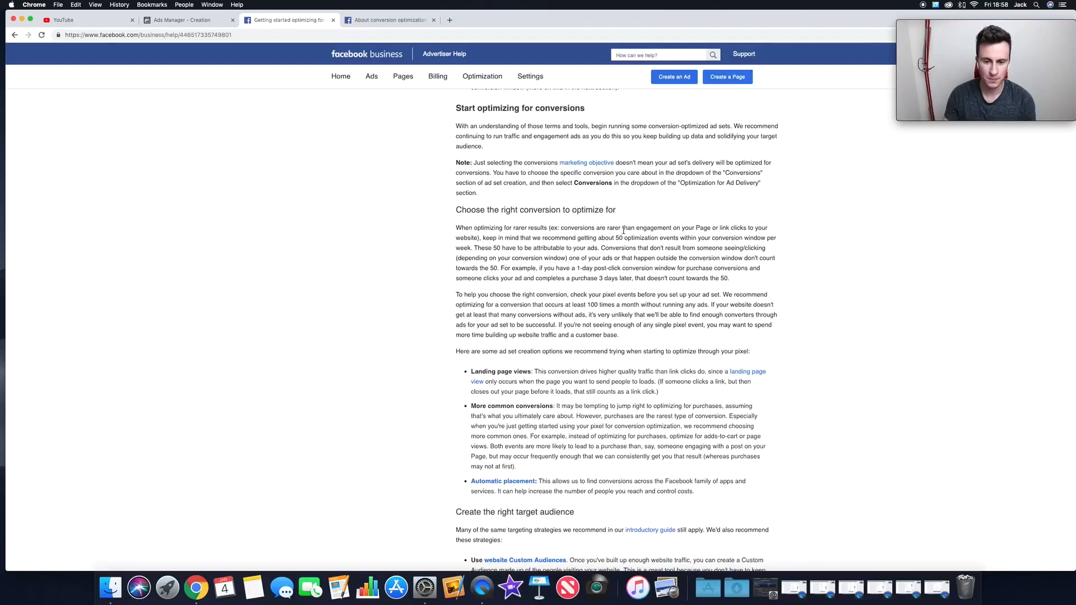
left_click_drag(616, 237, 677, 239)
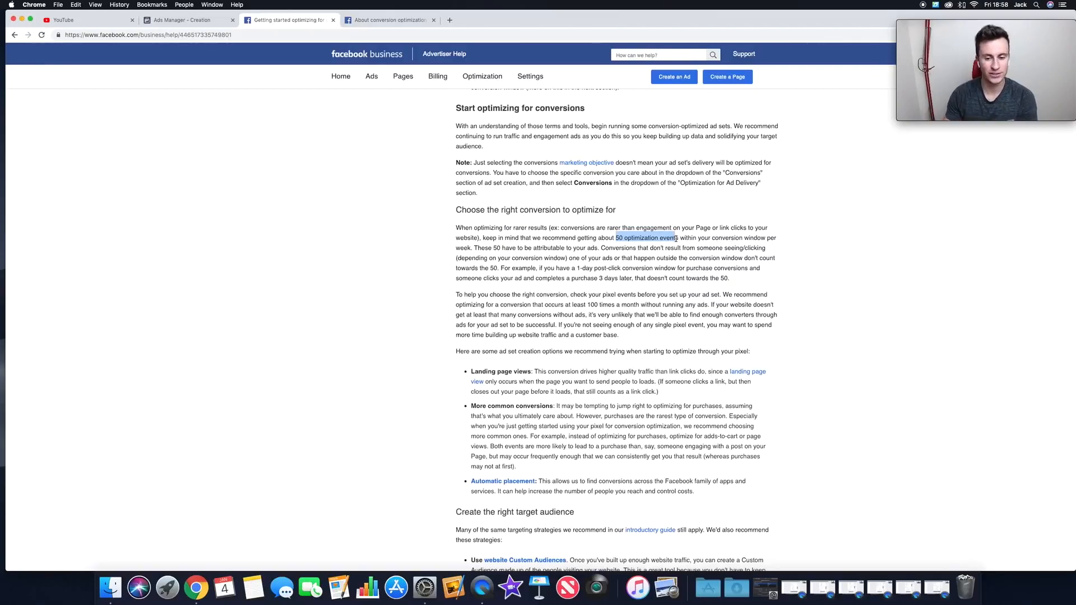
left_click_drag(581, 258, 617, 261)
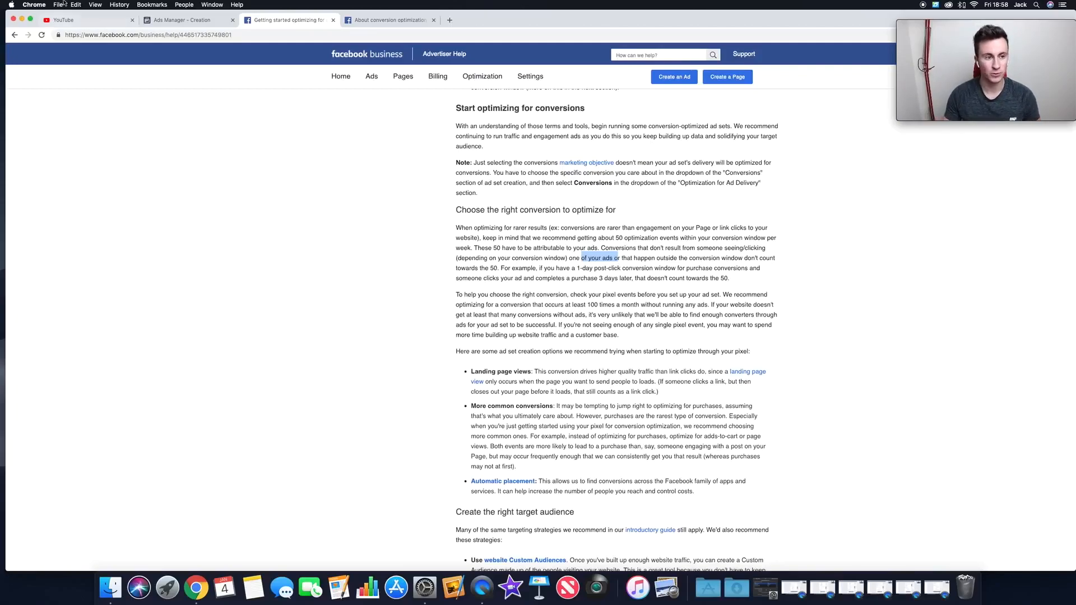
left_click(182, 20)
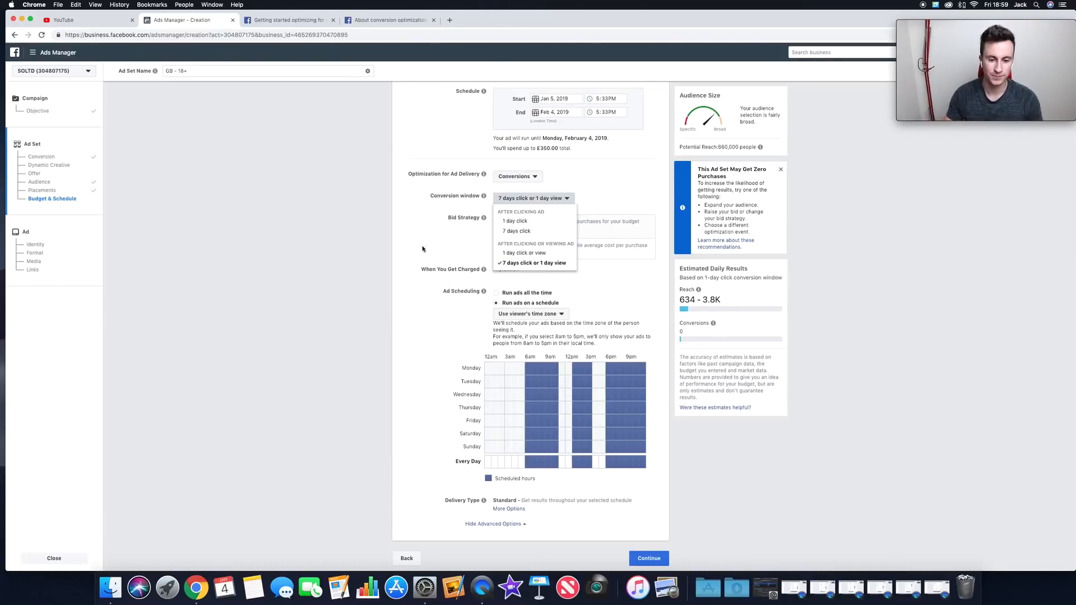
left_click(398, 233)
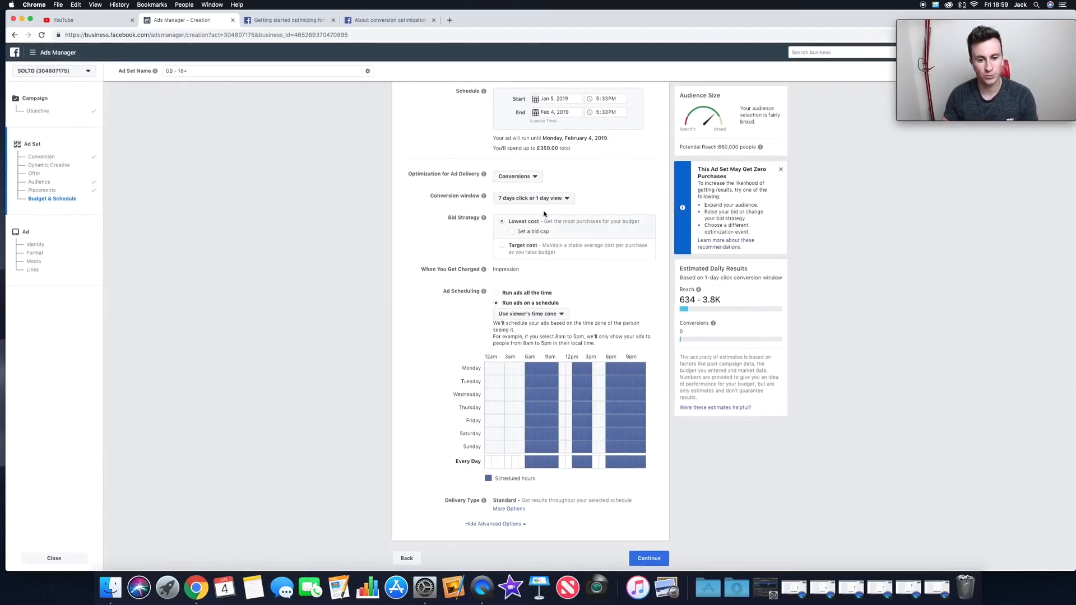
Compare the Lowest cost and Target cost explanations and set the bid strategy to Target cost.
mouse_move(558, 233)
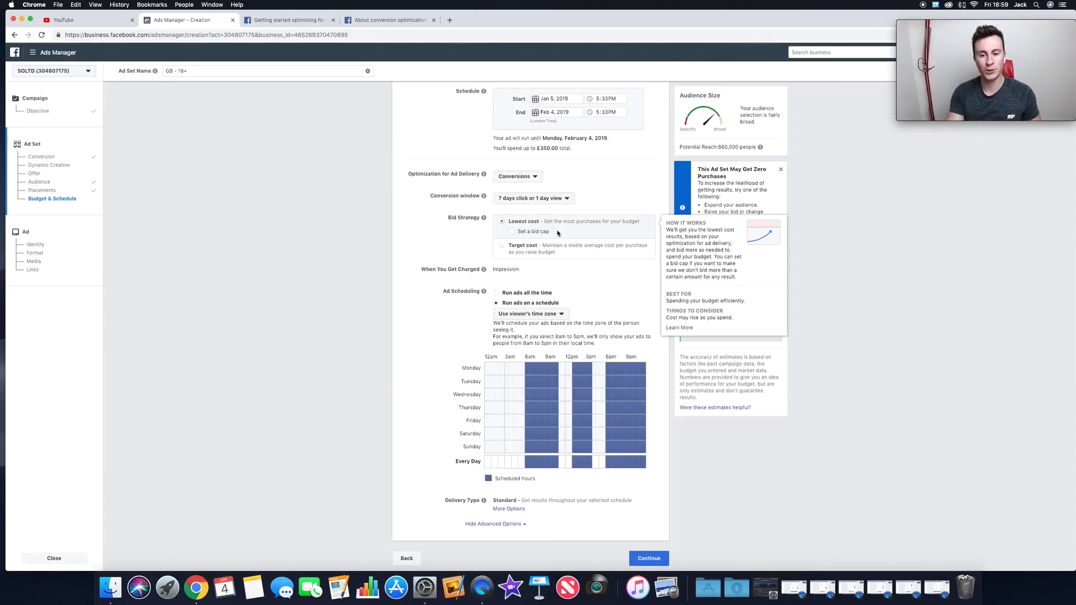
left_click(502, 246)
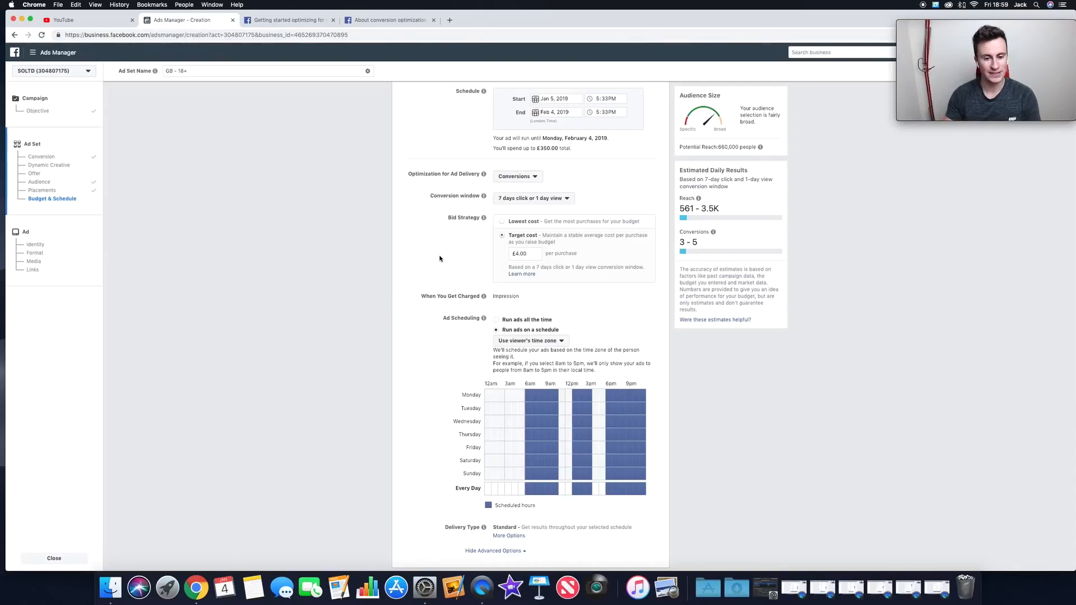
left_click(523, 221)
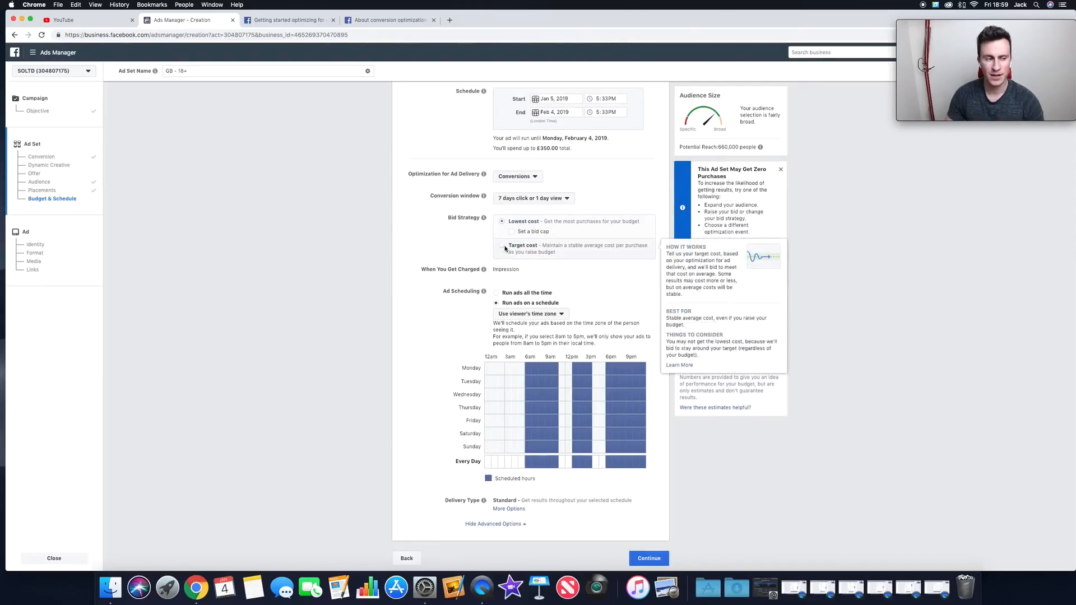
left_click(503, 246)
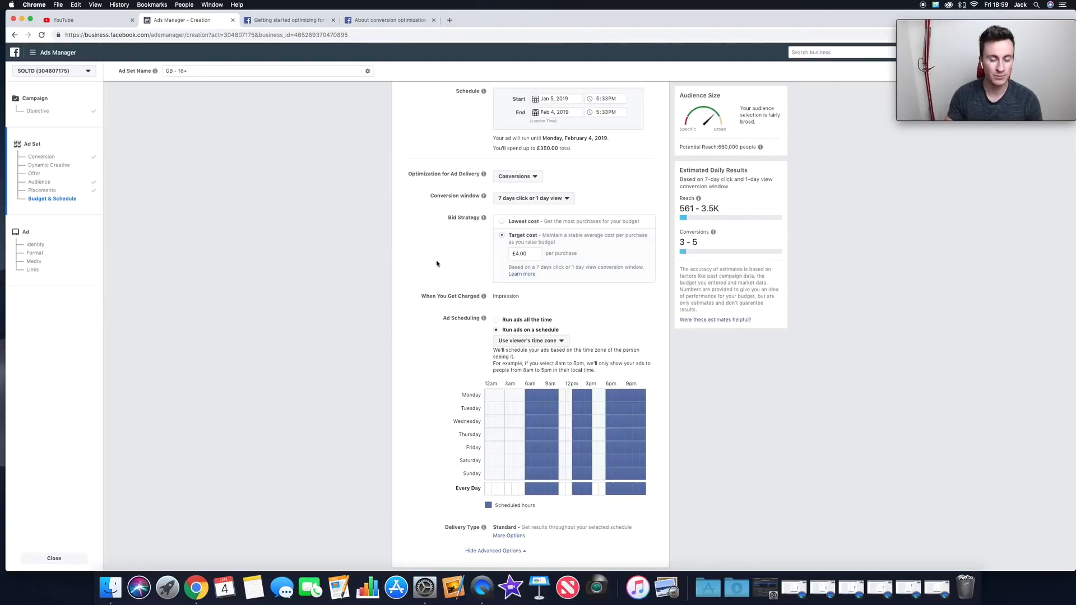
mouse_move(525, 239)
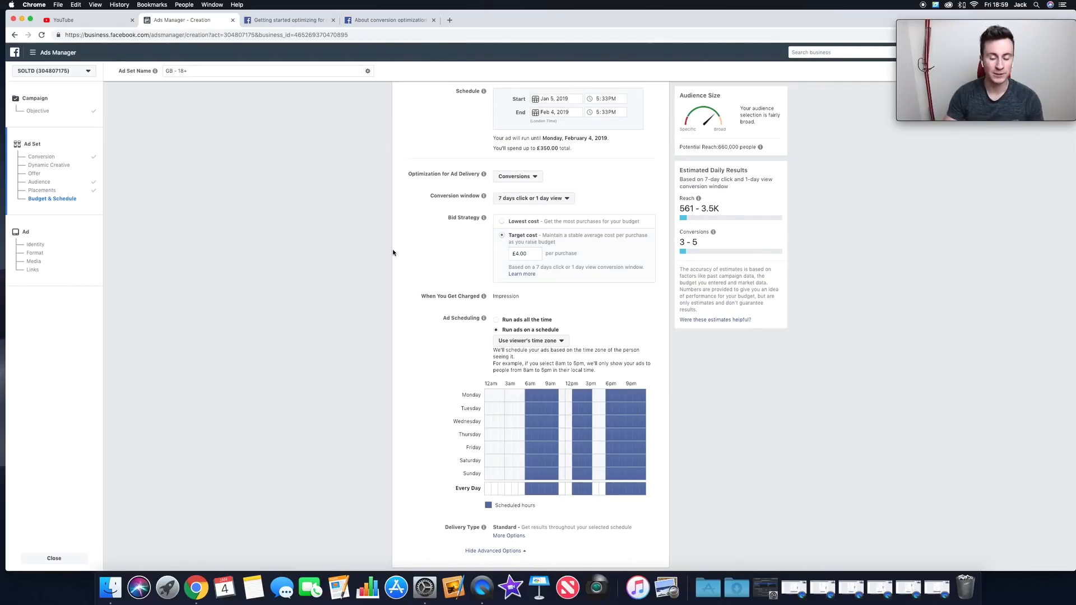
Review the budget and schedule settings and the time zone choices available for ad scheduling.
scroll(395, 241, "up", 8)
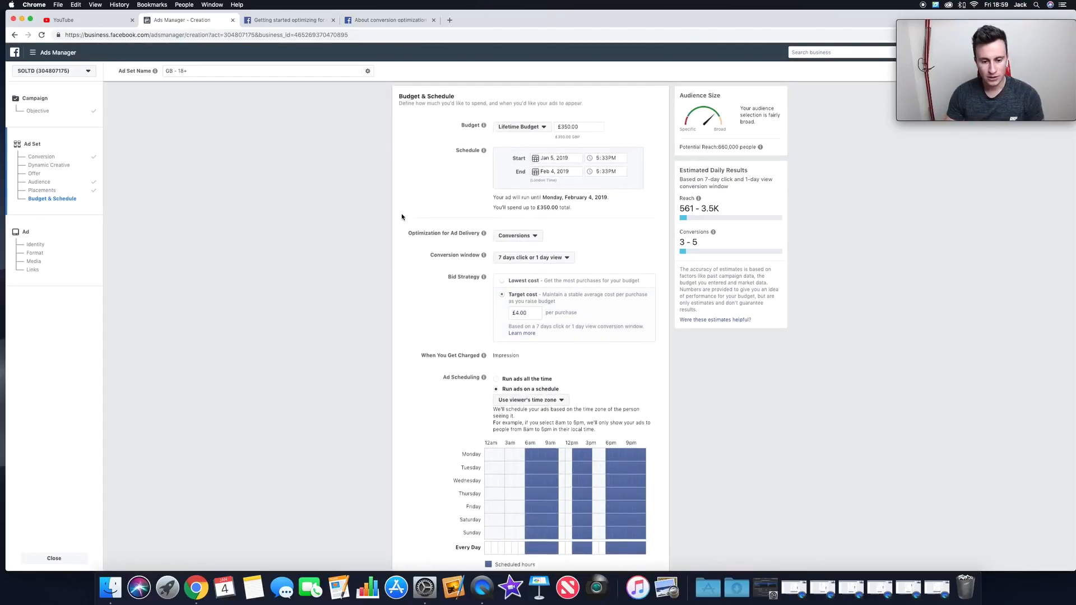
scroll(401, 219, "up", 5)
scroll(397, 240, "down", 10)
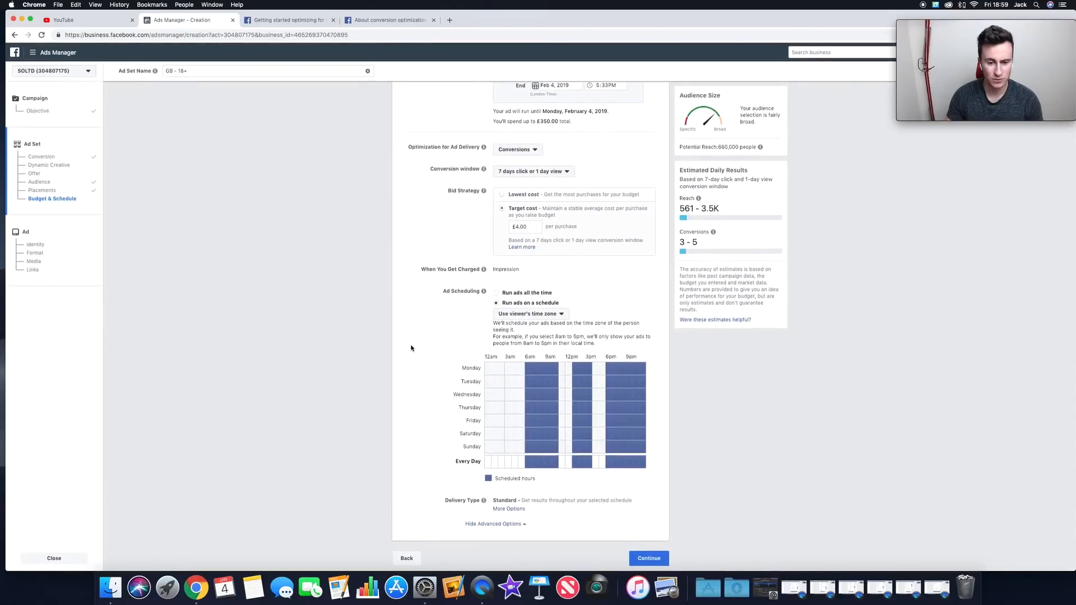
left_click(559, 314)
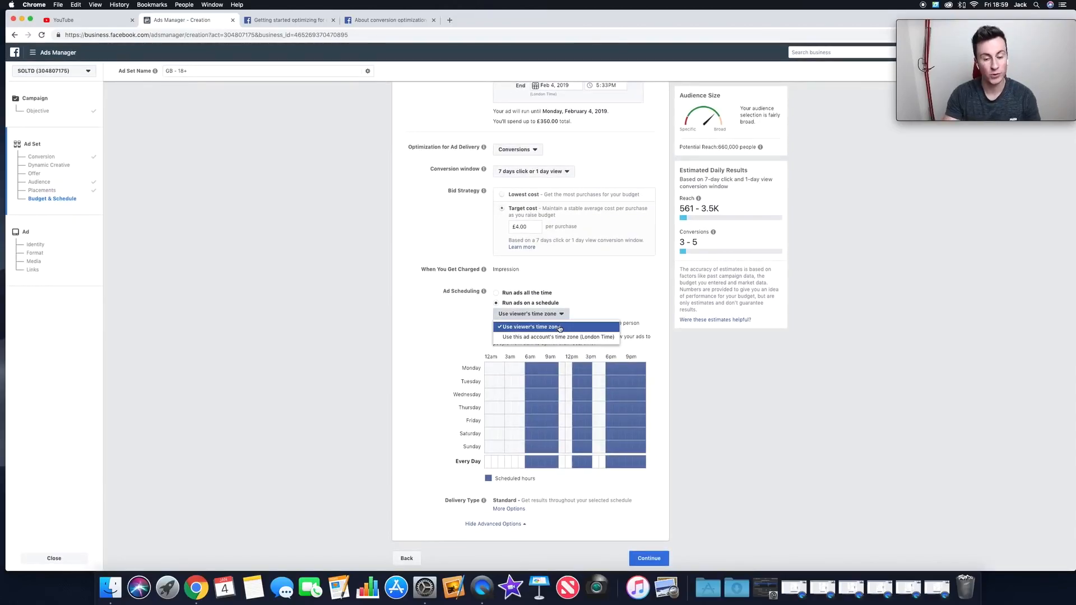
left_click(406, 317)
Clear the existing ad set name and begin the new one with the conversion prefix "PUR ||".
scroll(406, 318, "up", 20)
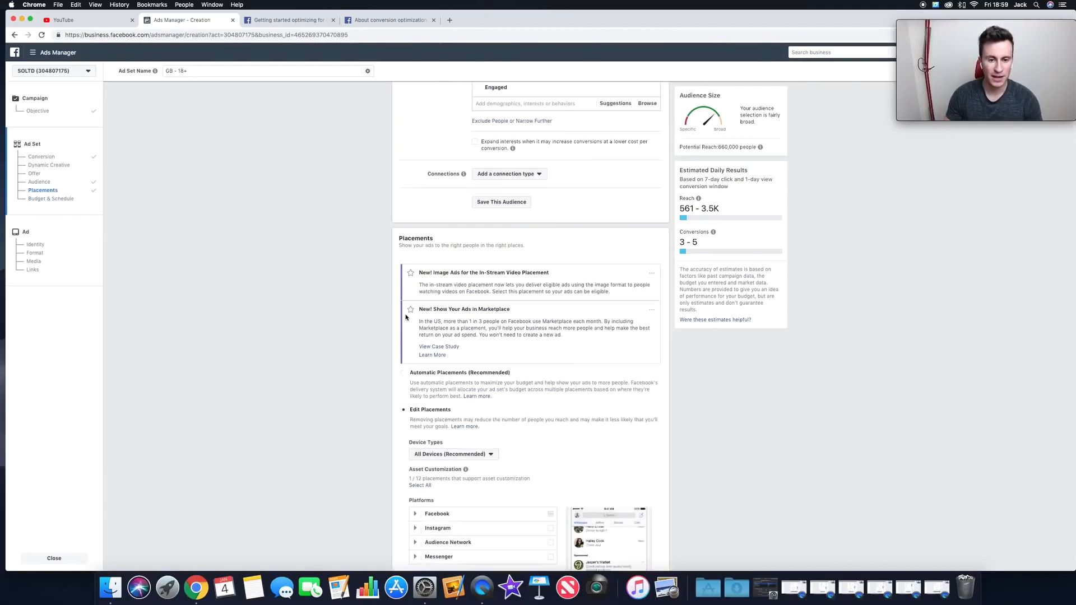
left_click(490, 100)
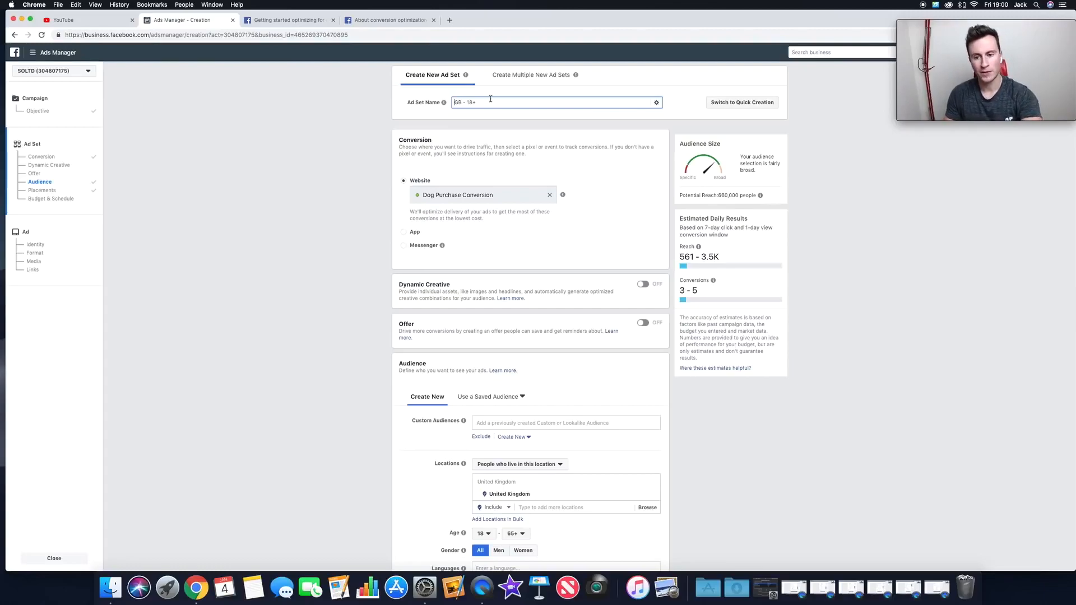
key("super+a")
key("BackSpace")
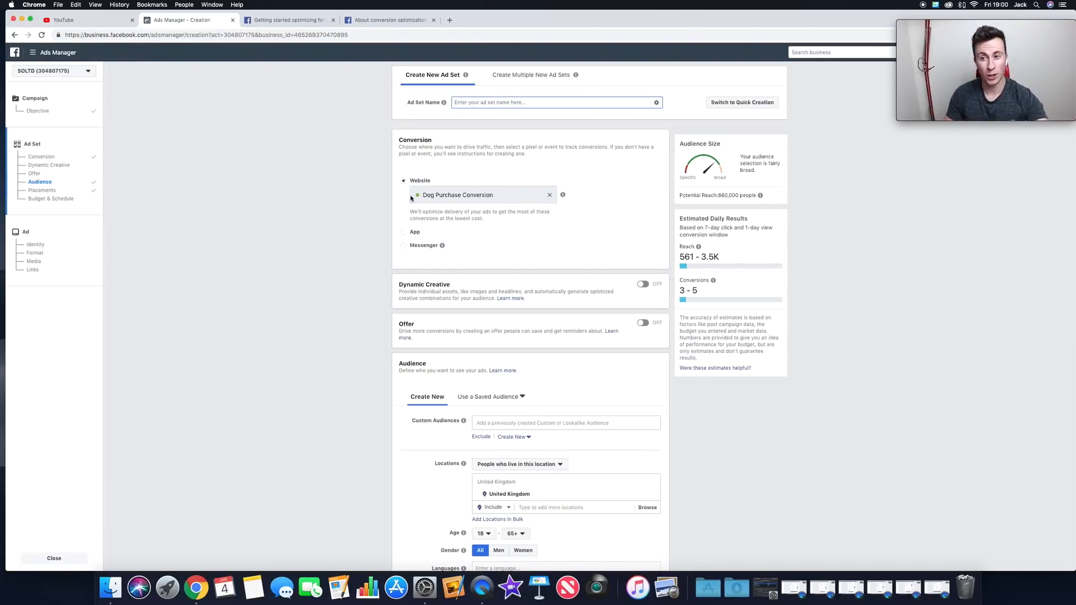
scroll(388, 242, "down", 1)
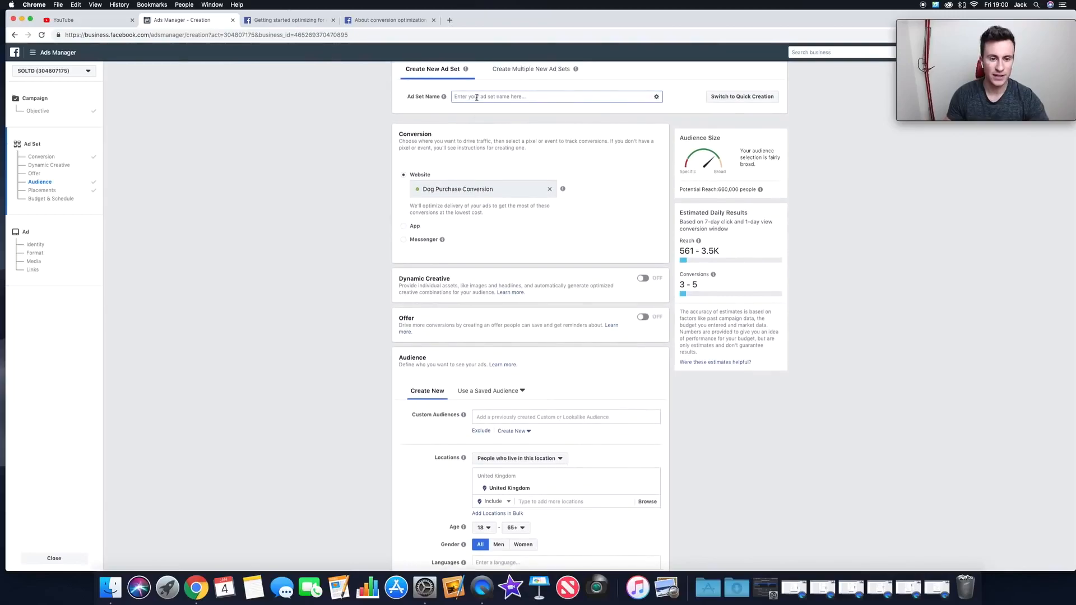
type("PUR ||")
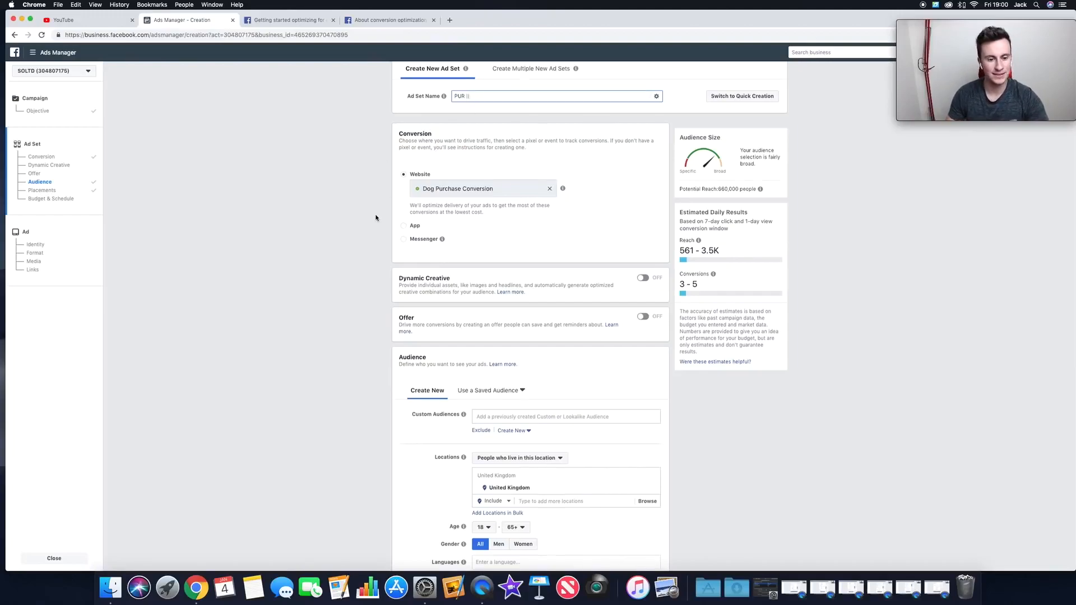
Check the audience settings and complete the ad set name as "PUR || UK || 18-65+ || M+F || Dogs + Engaged".
scroll(375, 218, "down", 5)
scroll(376, 297, "down", 1)
scroll(375, 314, "down", 1)
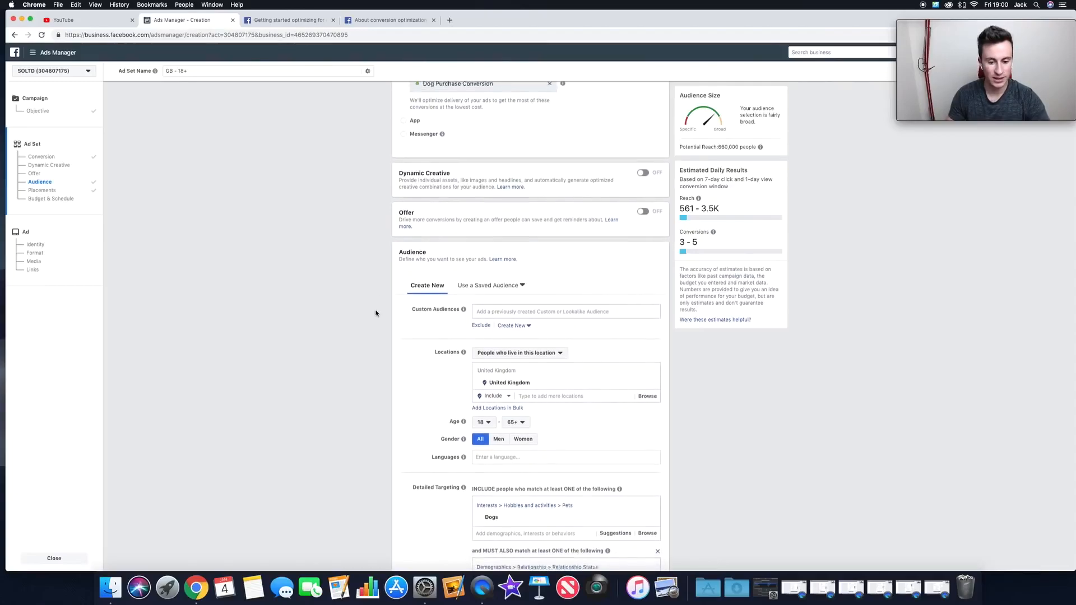
scroll(376, 314, "up", 6)
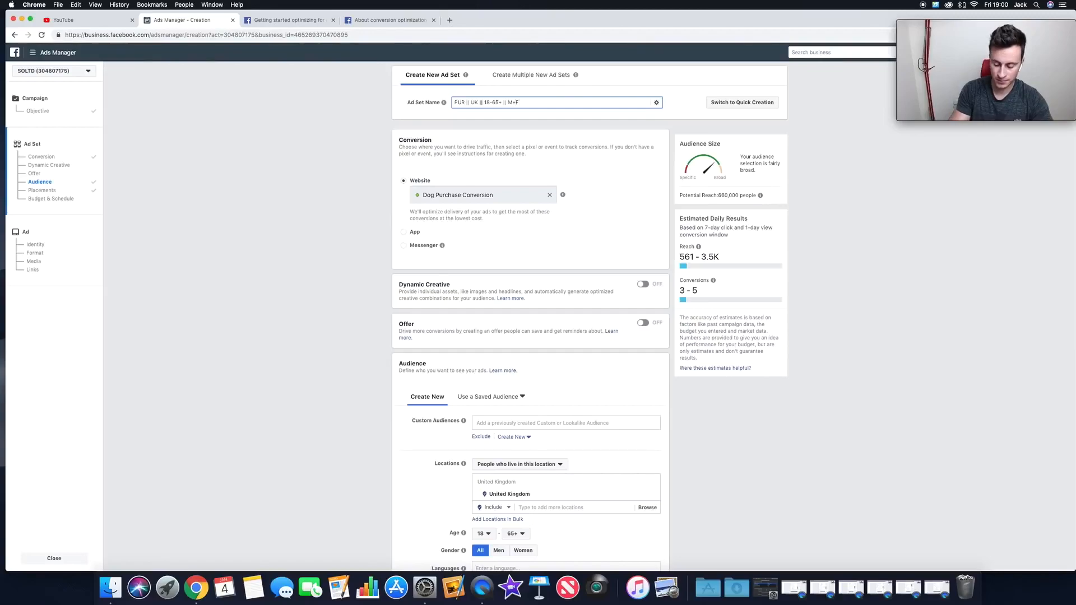
scroll(305, 283, "down", 5)
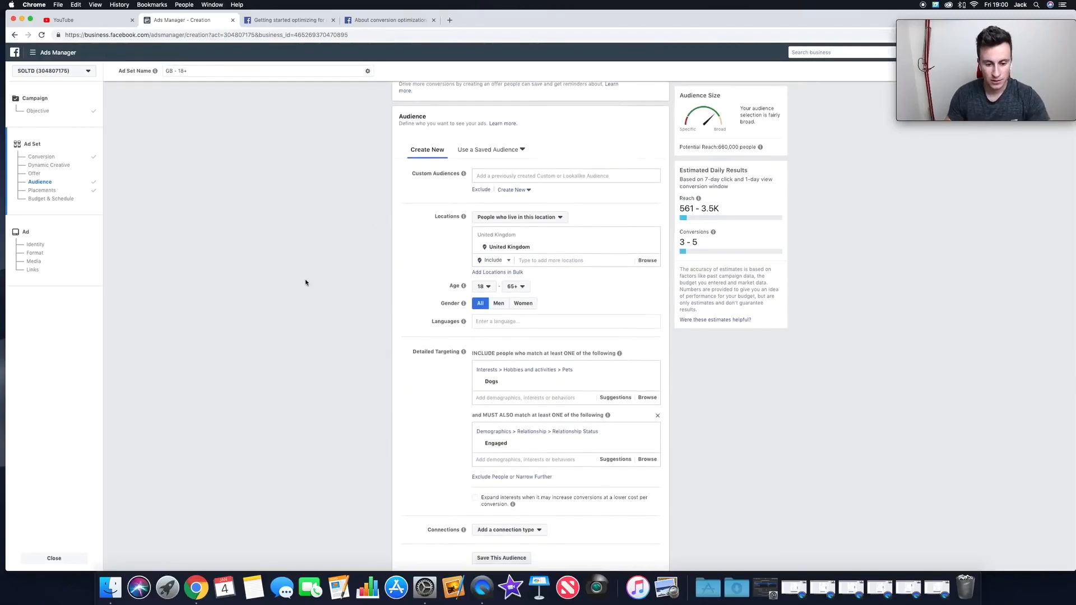
scroll(305, 282, "up", 5)
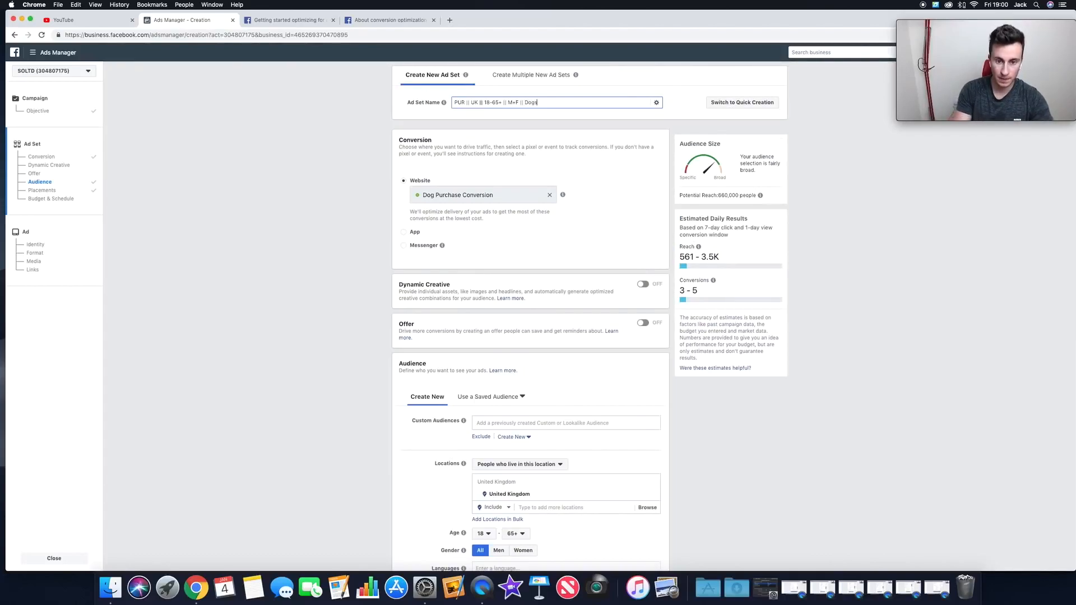
type("Engaged")
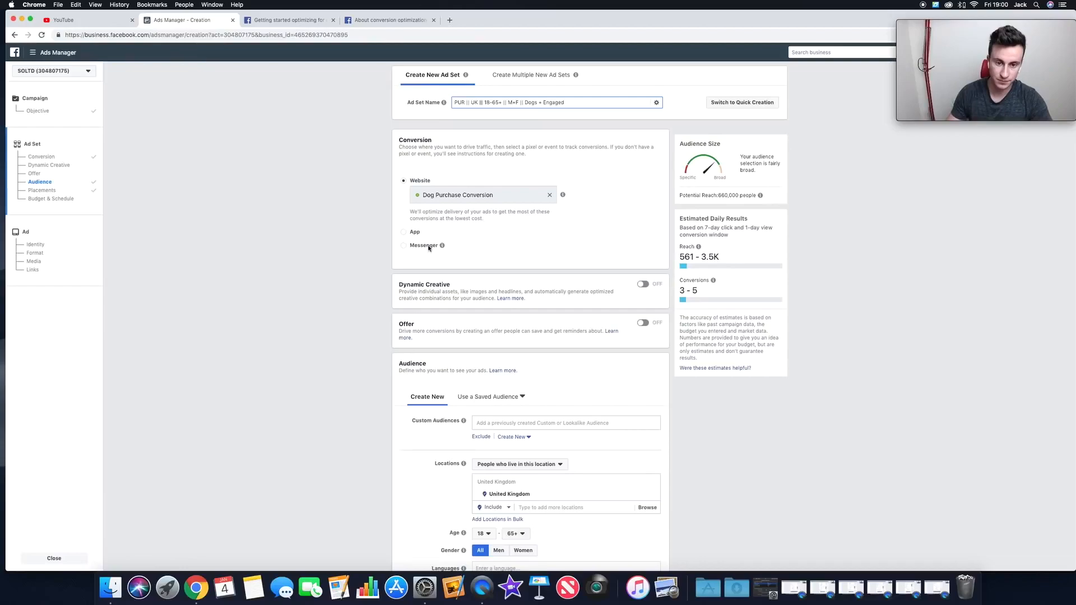
Check the ad set's audience, placement and budget settings and append a placement abbreviation to the ad set name.
scroll(391, 286, "down", 10)
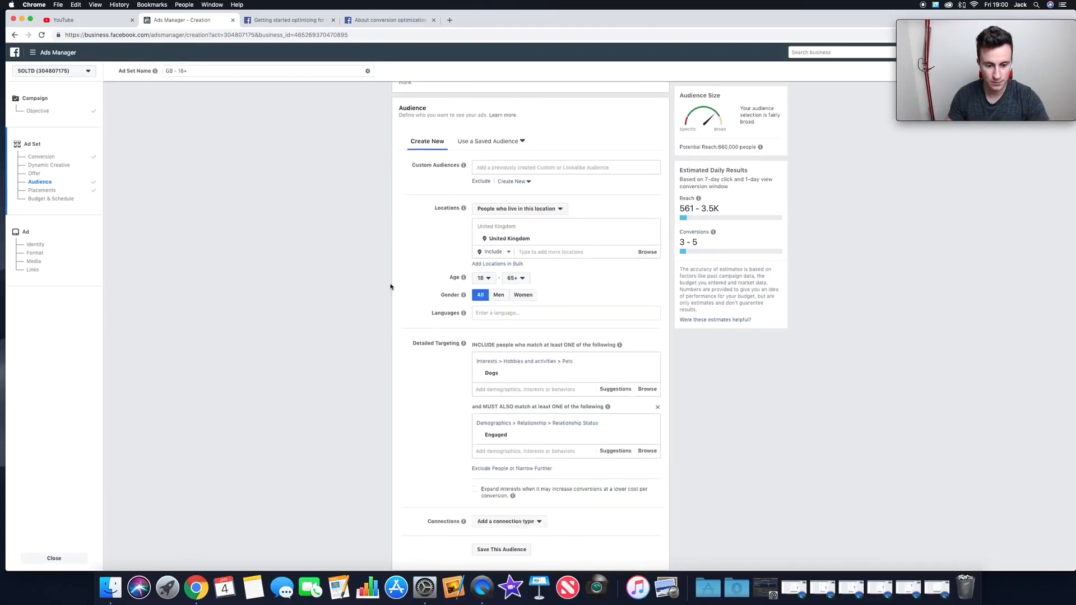
scroll(391, 286, "down", 8)
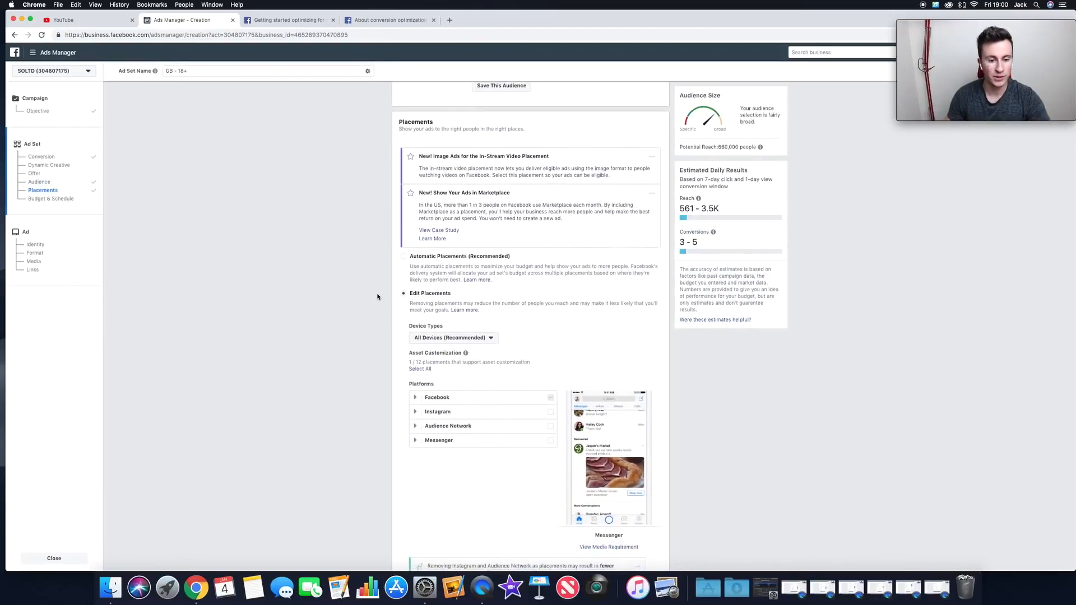
scroll(377, 297, "down", 8)
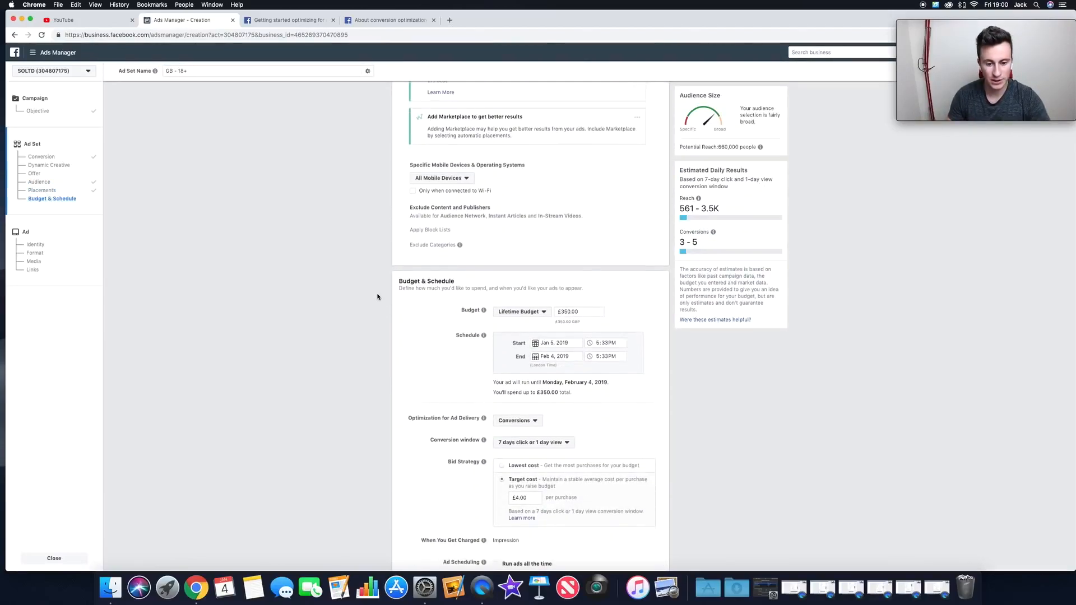
scroll(378, 297, "down", 3)
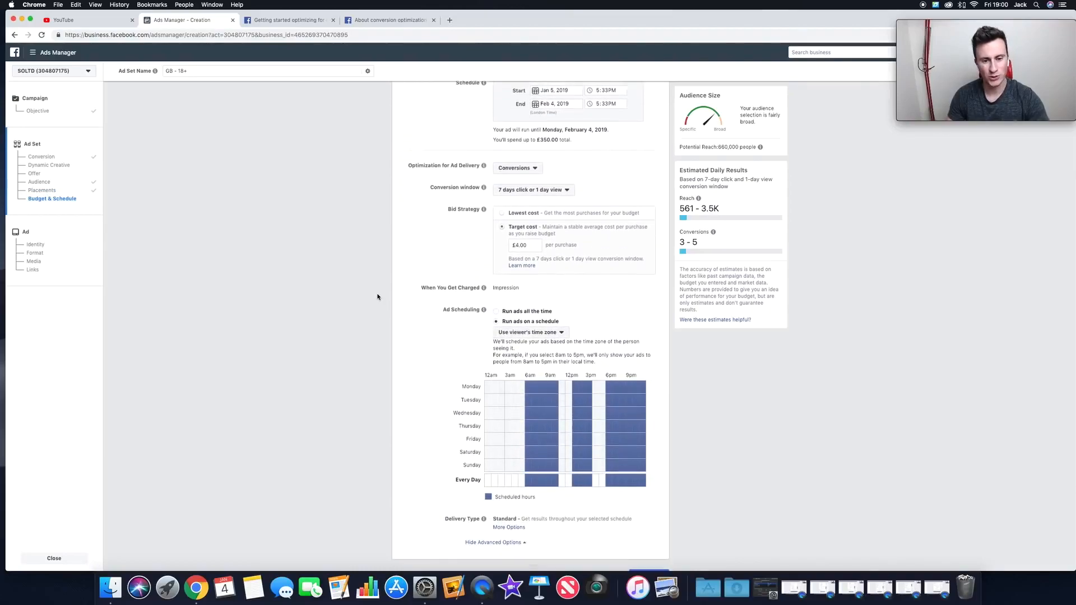
scroll(377, 297, "up", 10)
scroll(378, 297, "up", 10)
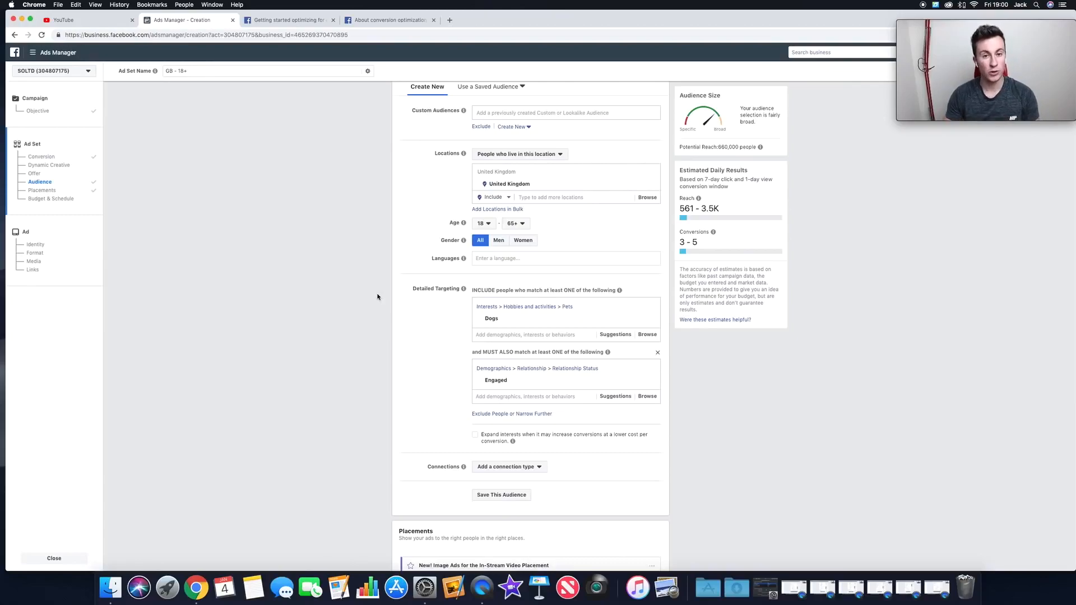
scroll(378, 298, "up", 6)
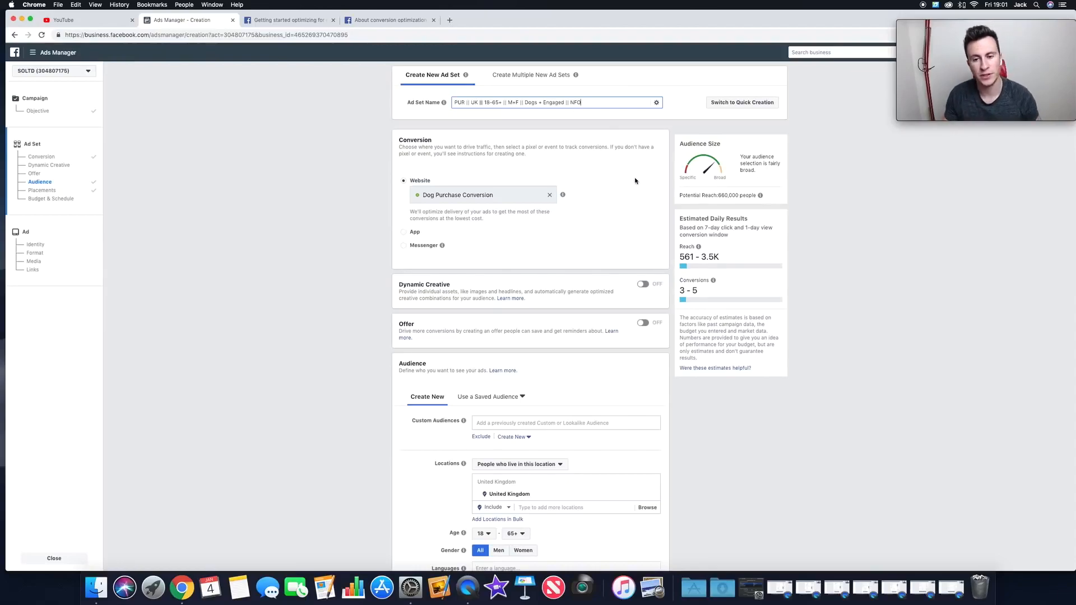
Check the remaining ad set settings, continue to the ad setup and review its identity and format options.
scroll(636, 180, "down", 1)
scroll(637, 180, "down", 15)
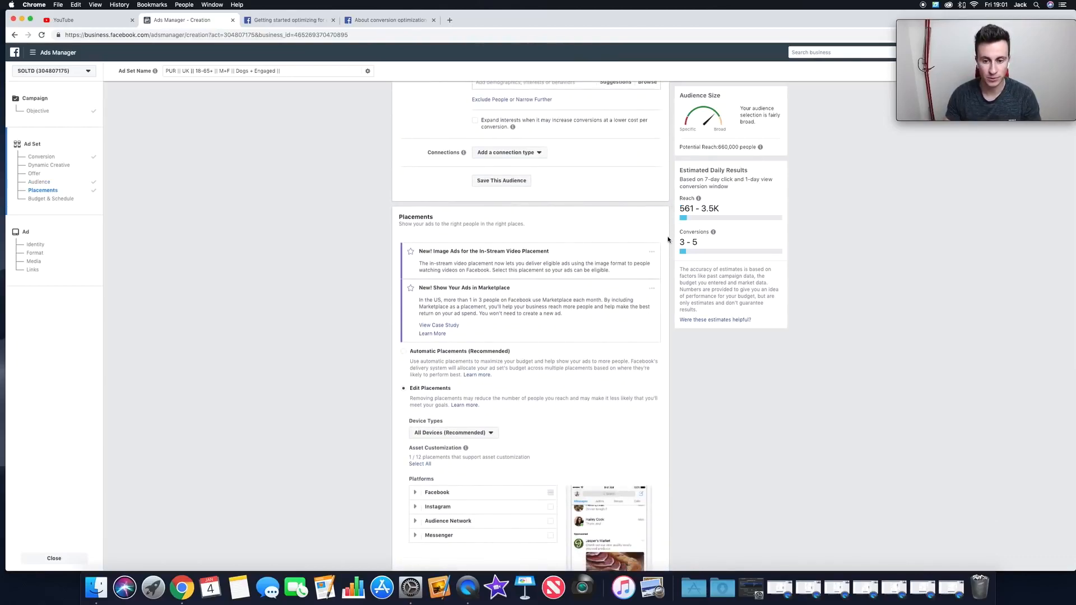
scroll(669, 236, "down", 15)
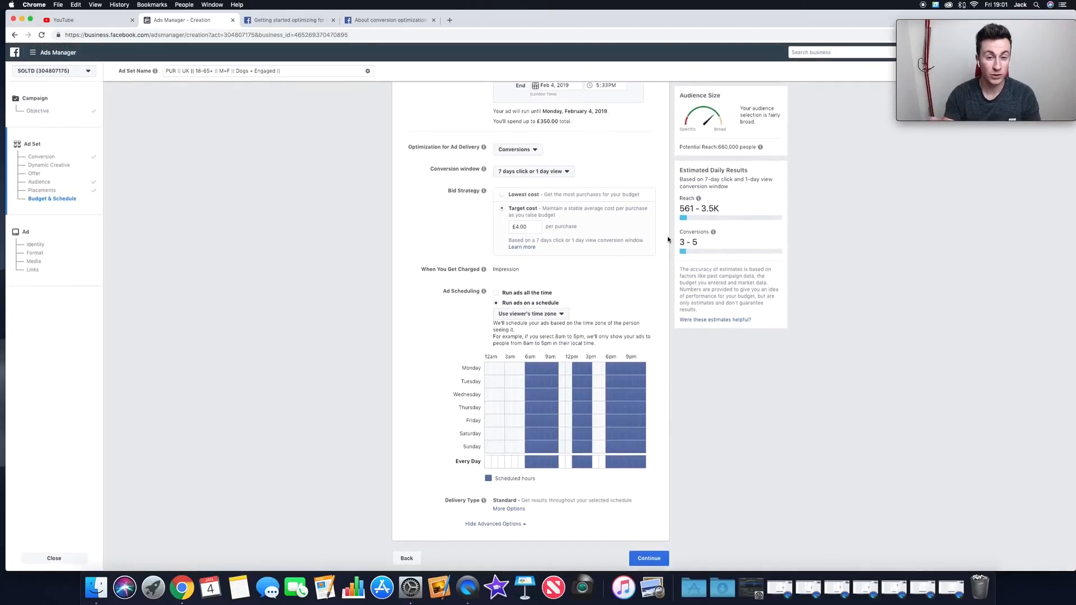
left_click(657, 567)
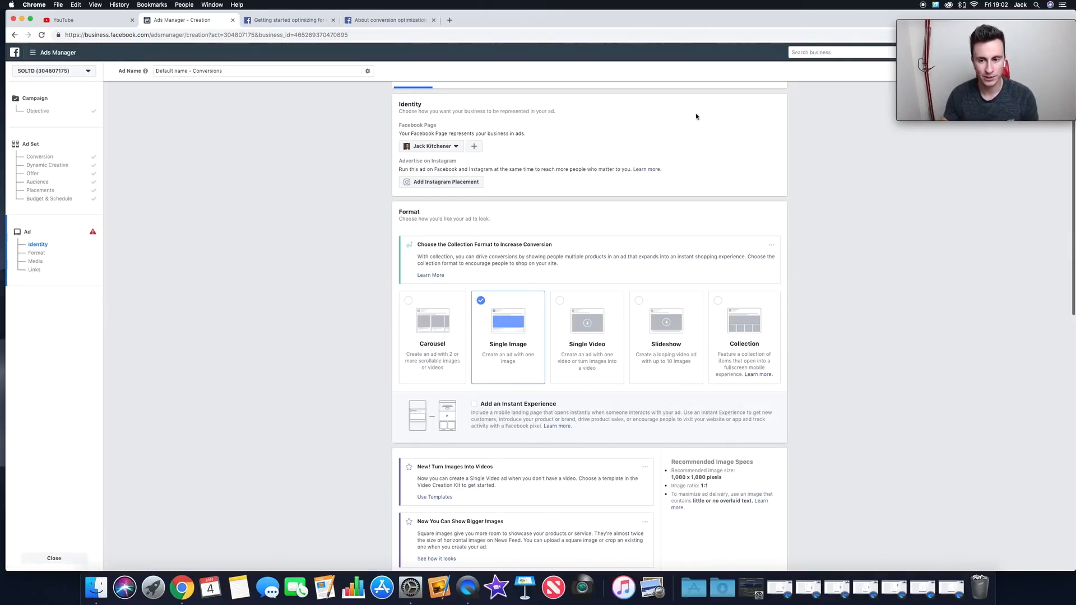
scroll(729, 123, "up", 1)
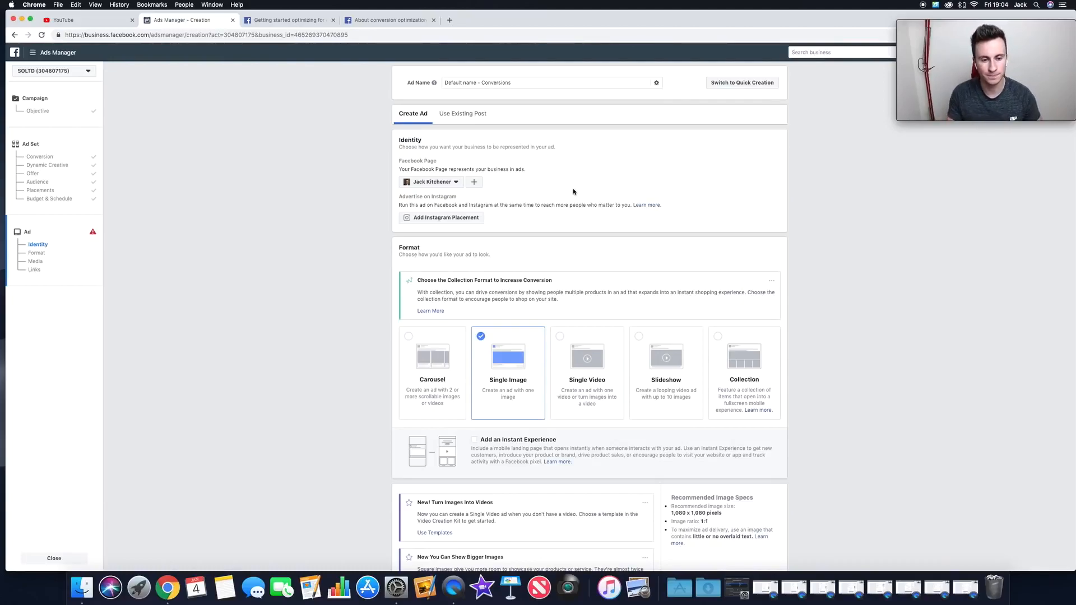
scroll(338, 194, "down", 2)
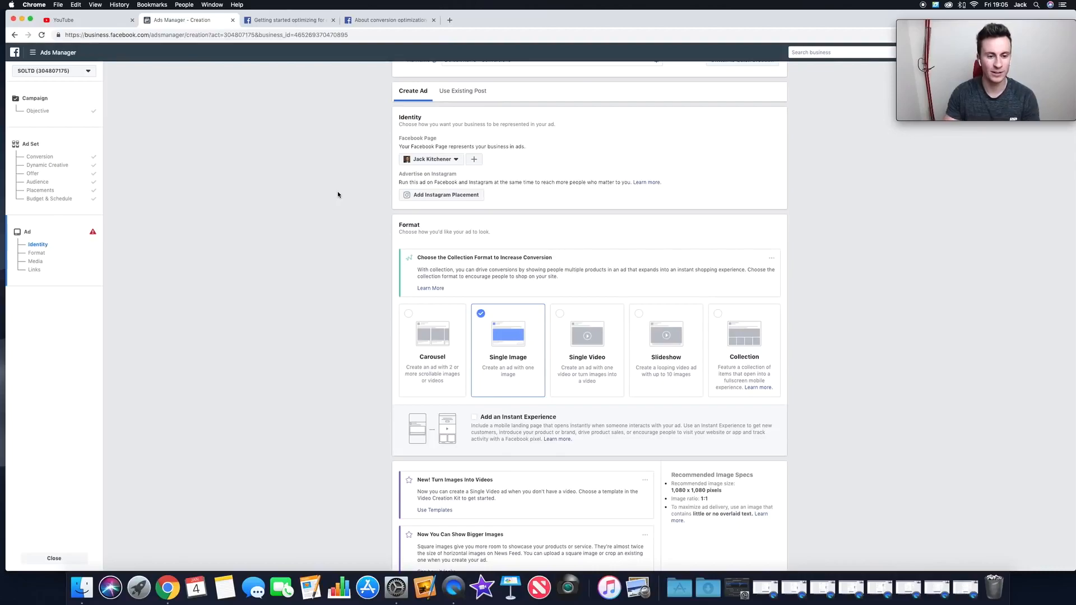
scroll(336, 178, "down", 1)
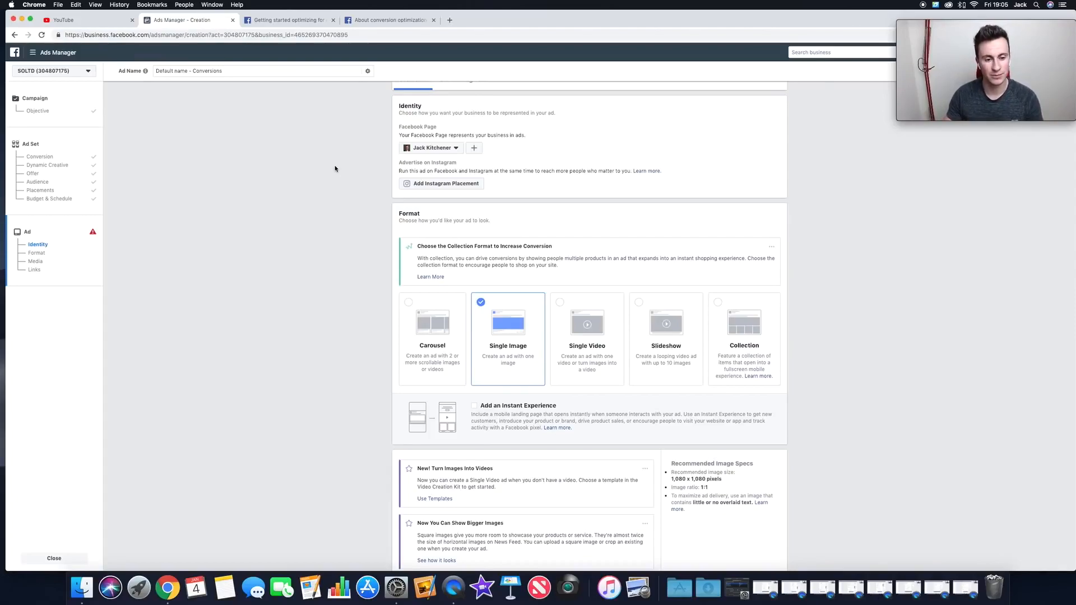
scroll(336, 169, "down", 5)
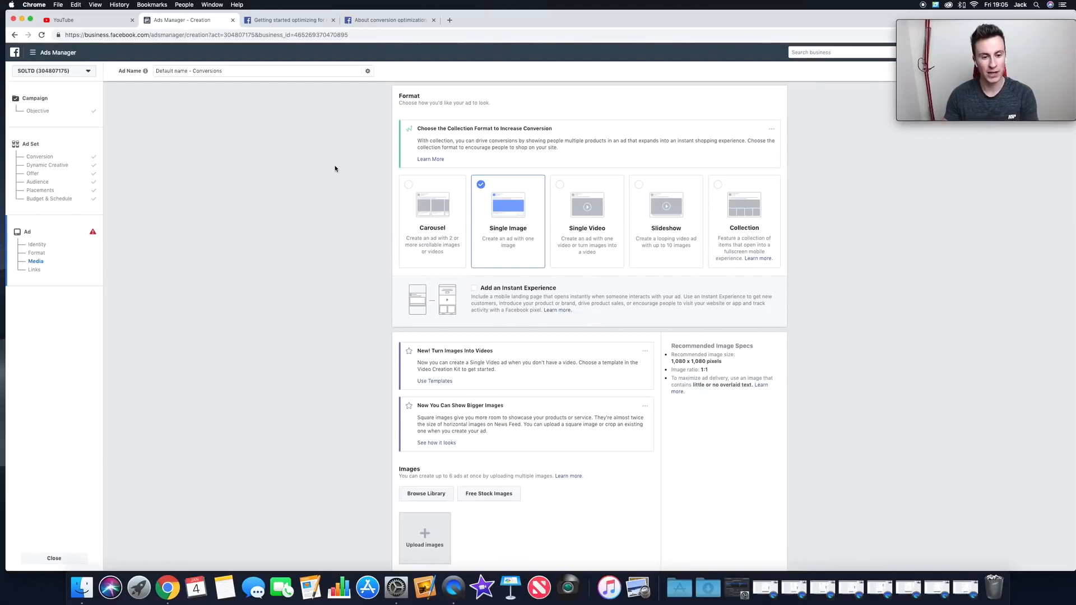
Compare the Carousel, Single Image, Single Video, Slideshow and Collection ad formats and the media each one requires.
left_click(416, 185)
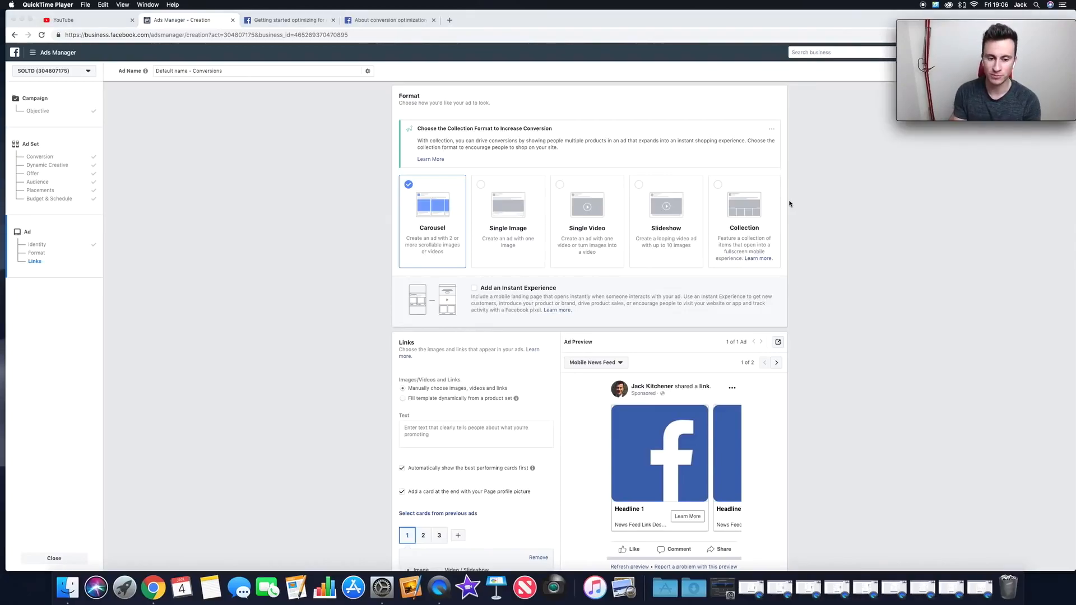
left_click(482, 182)
left_click(482, 182)
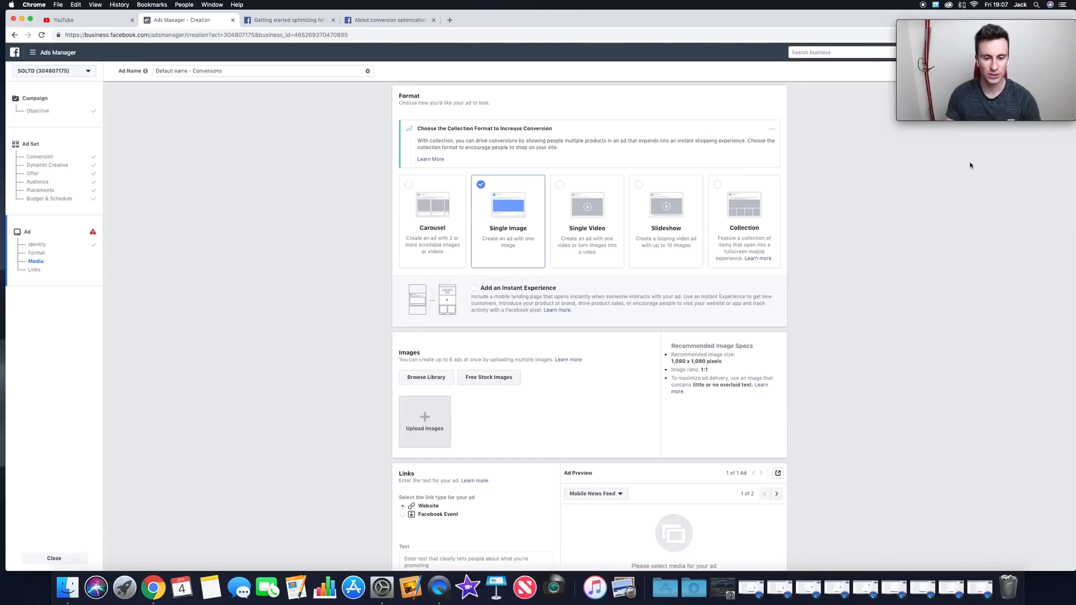
left_click(559, 192)
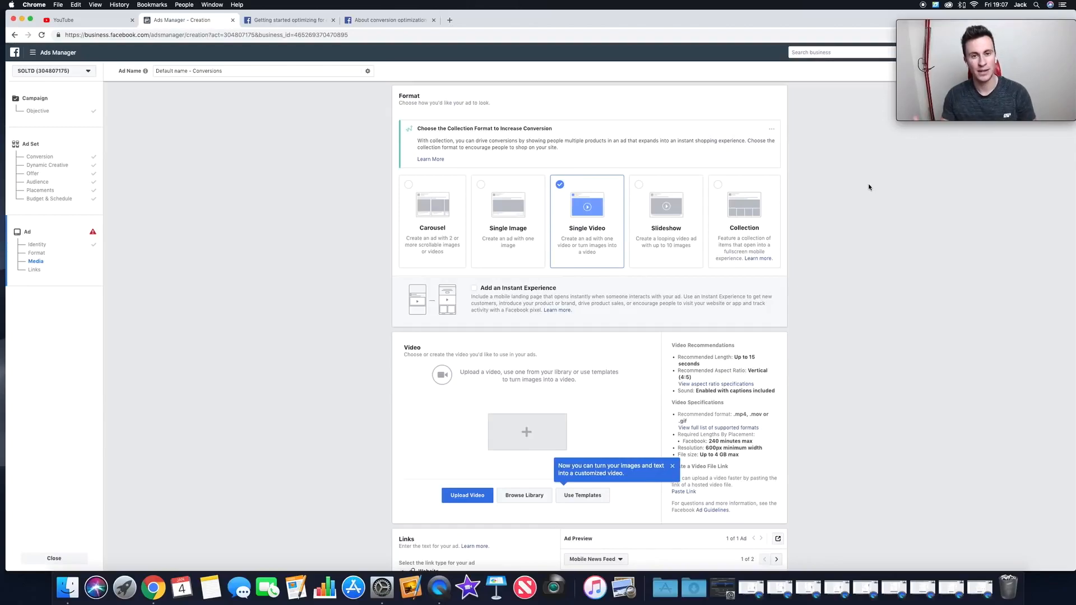
left_click(640, 185)
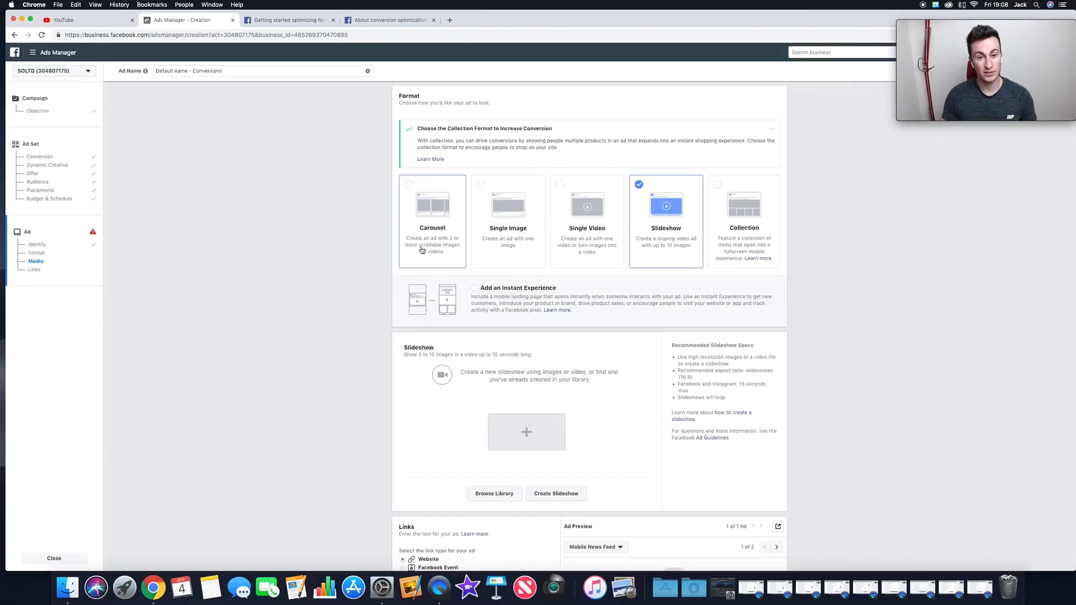
left_click(719, 187)
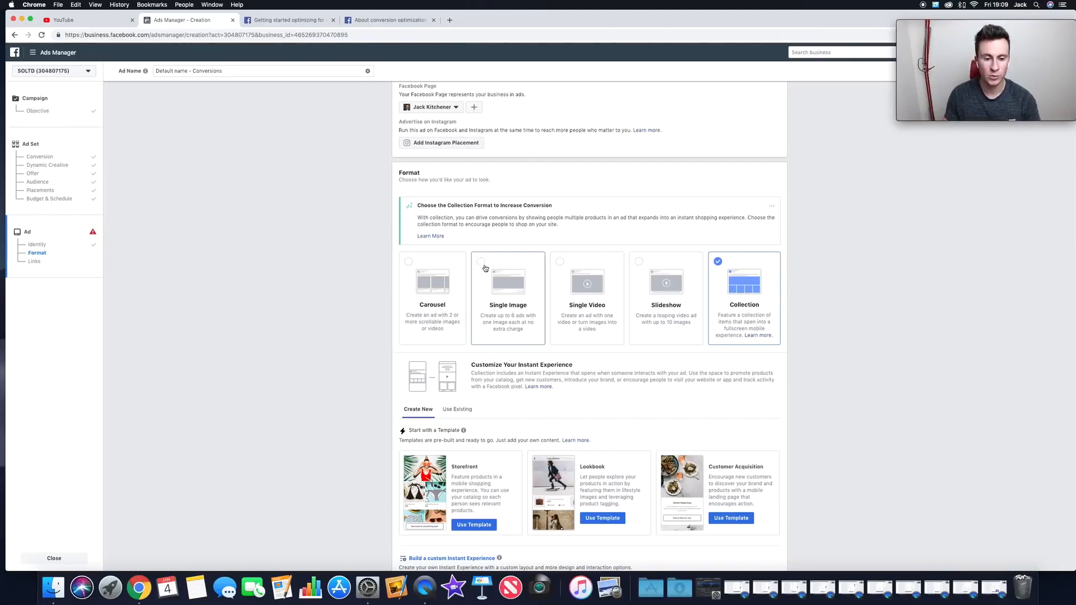
left_click(483, 265)
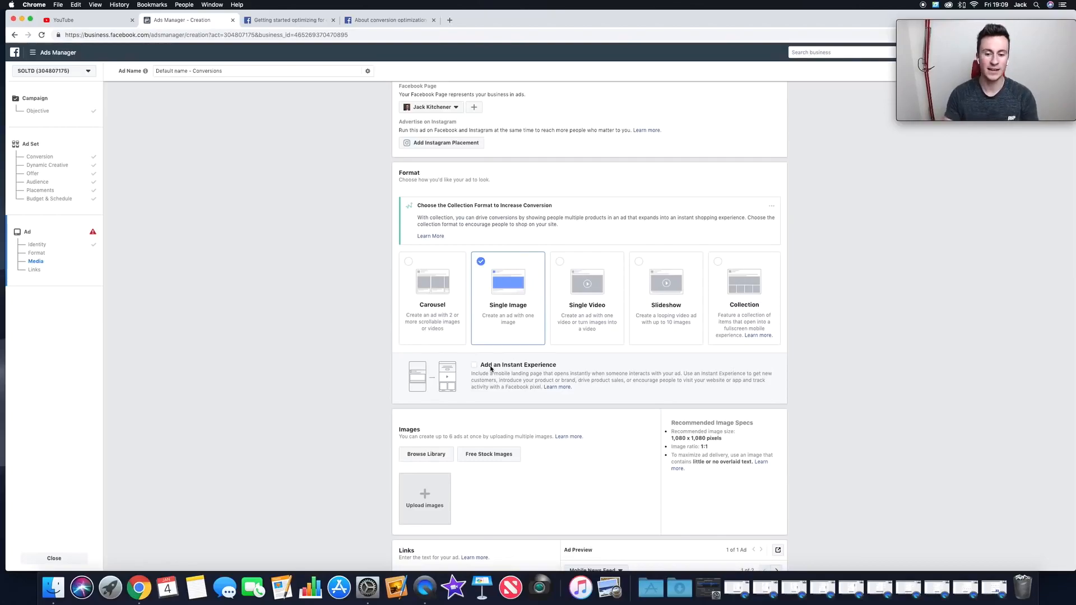
Examine the Collection format's instant experience templates and its link fields.
left_click(718, 263)
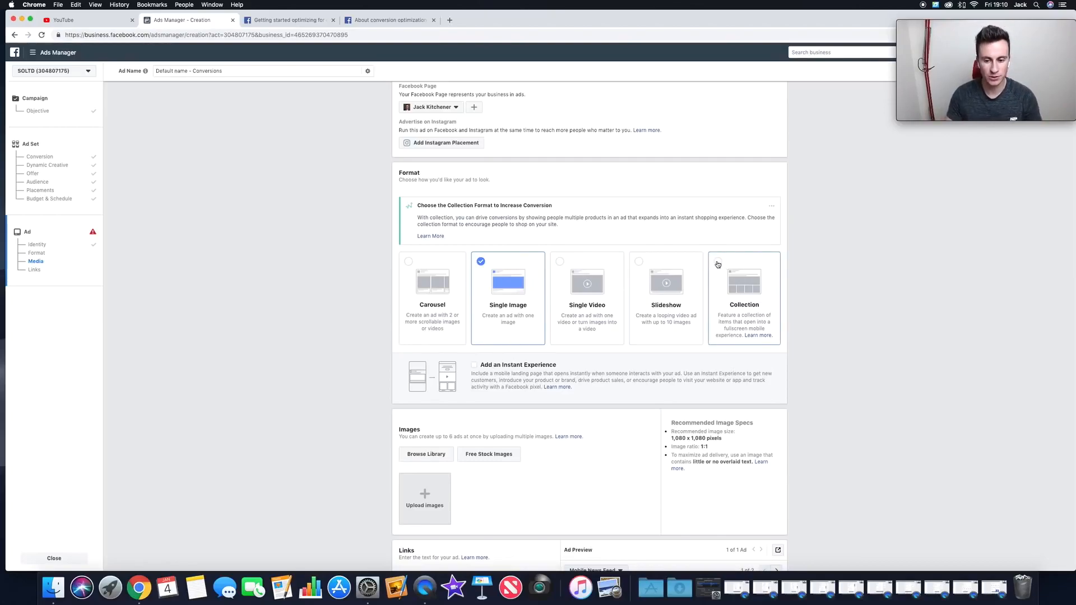
scroll(793, 226, "up", 1)
scroll(801, 227, "down", 1)
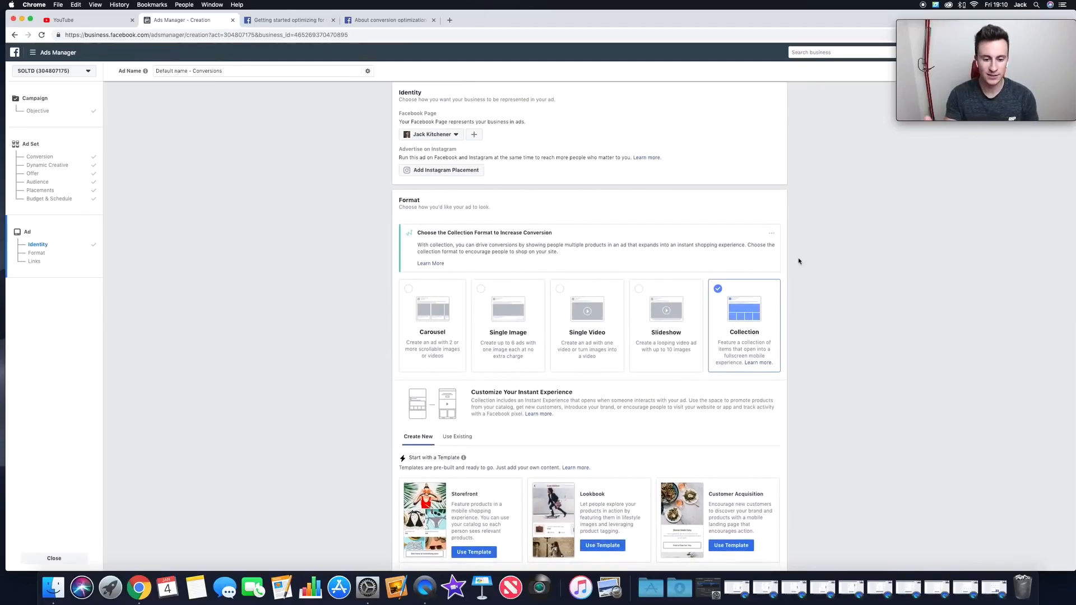
scroll(799, 261, "down", 1)
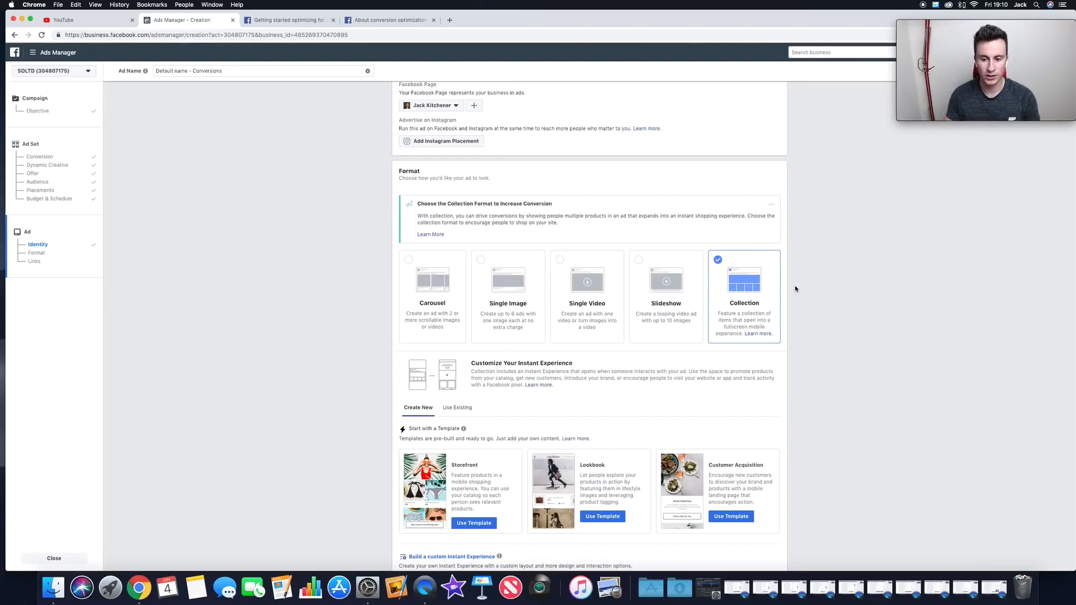
scroll(795, 288, "down", 1)
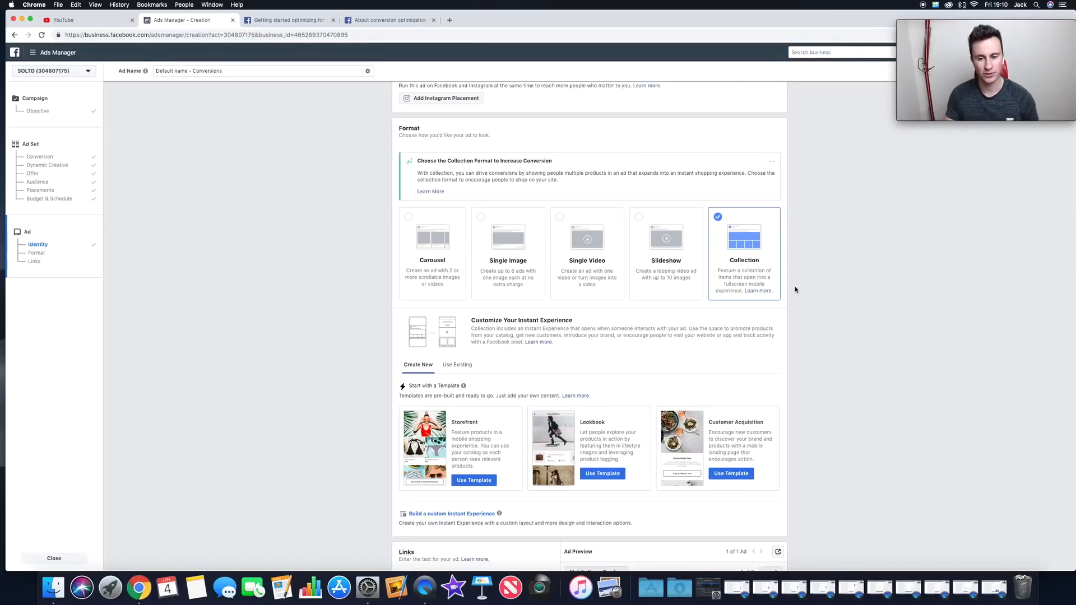
scroll(792, 246, "down", 1)
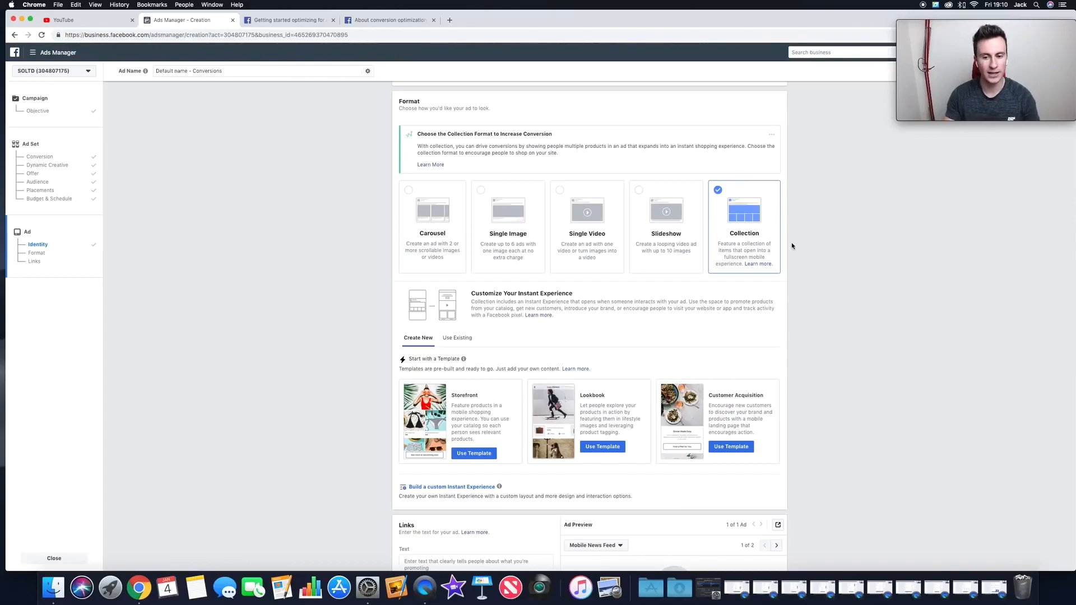
scroll(792, 245, "down", 1)
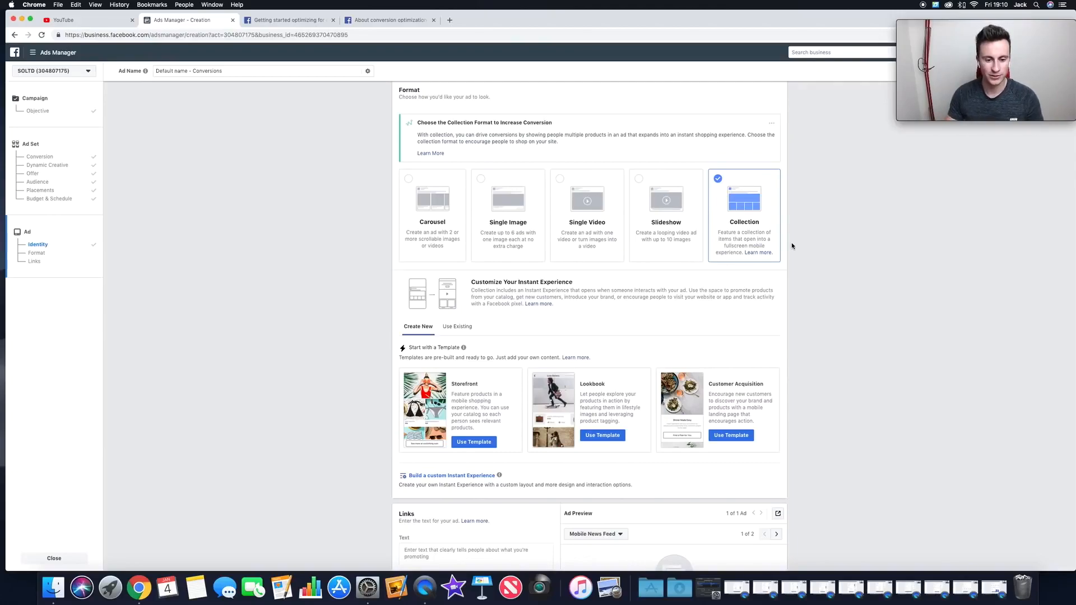
scroll(792, 245, "down", 5)
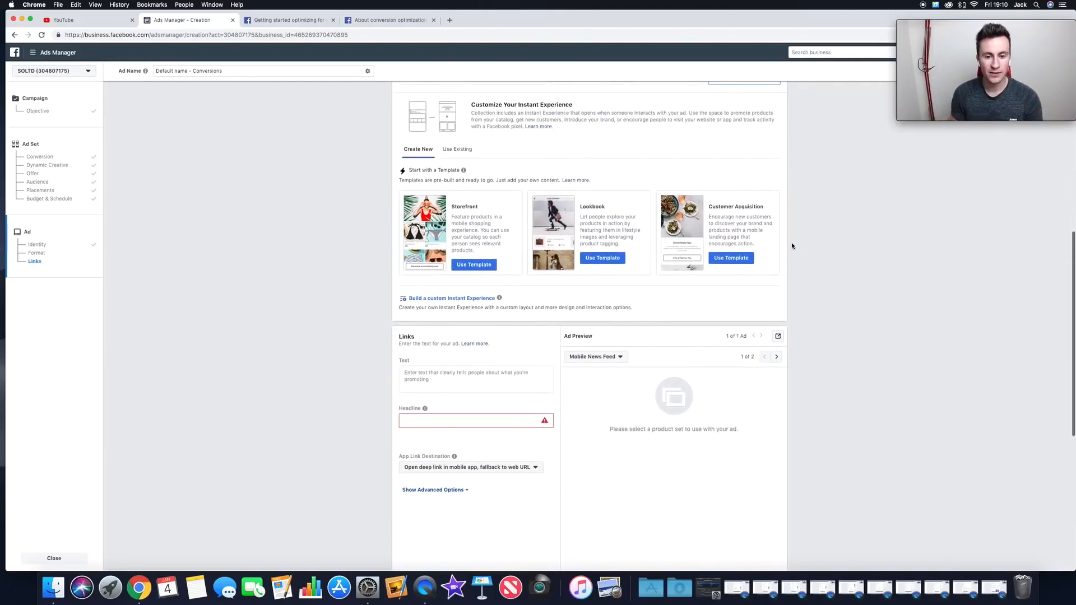
scroll(792, 244, "up", 6)
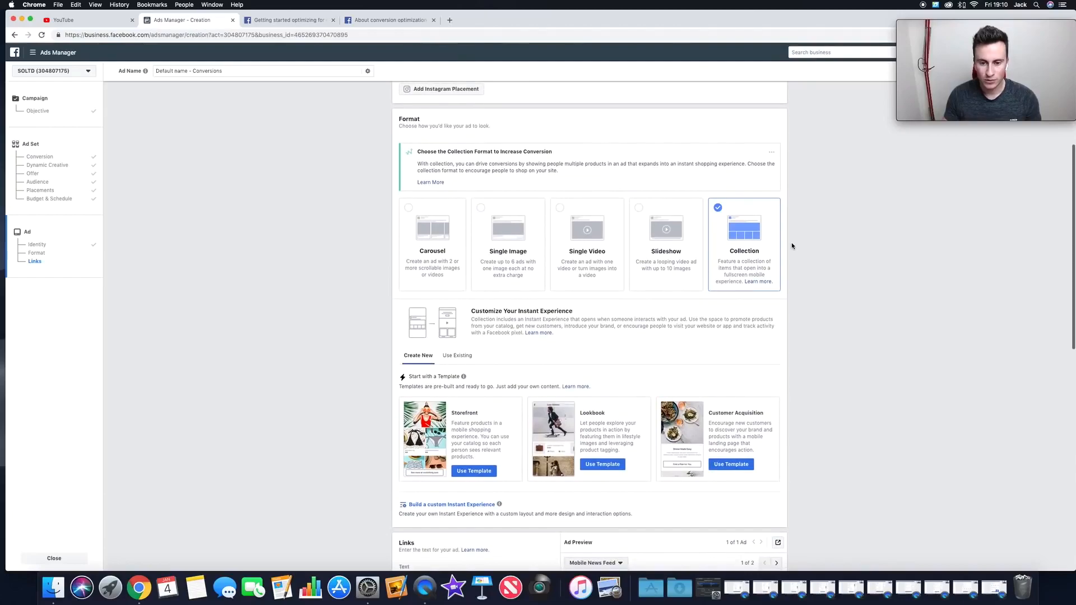
Choose the Single Video format for the ad and review the video recommendations and specifications.
left_click(574, 225)
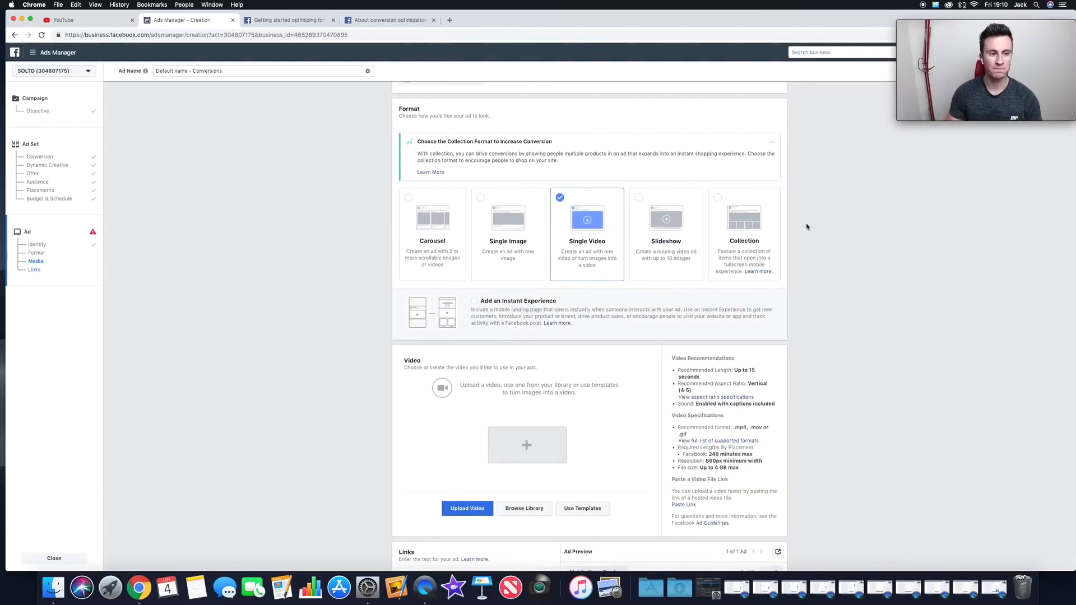
scroll(807, 227, "down", 5)
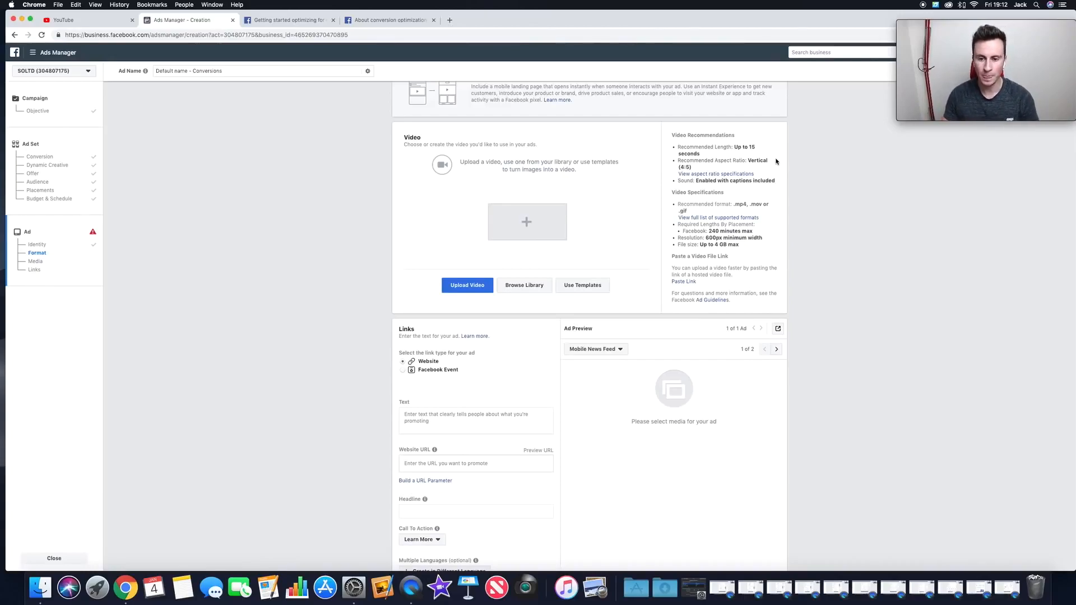
scroll(777, 161, "down", 2)
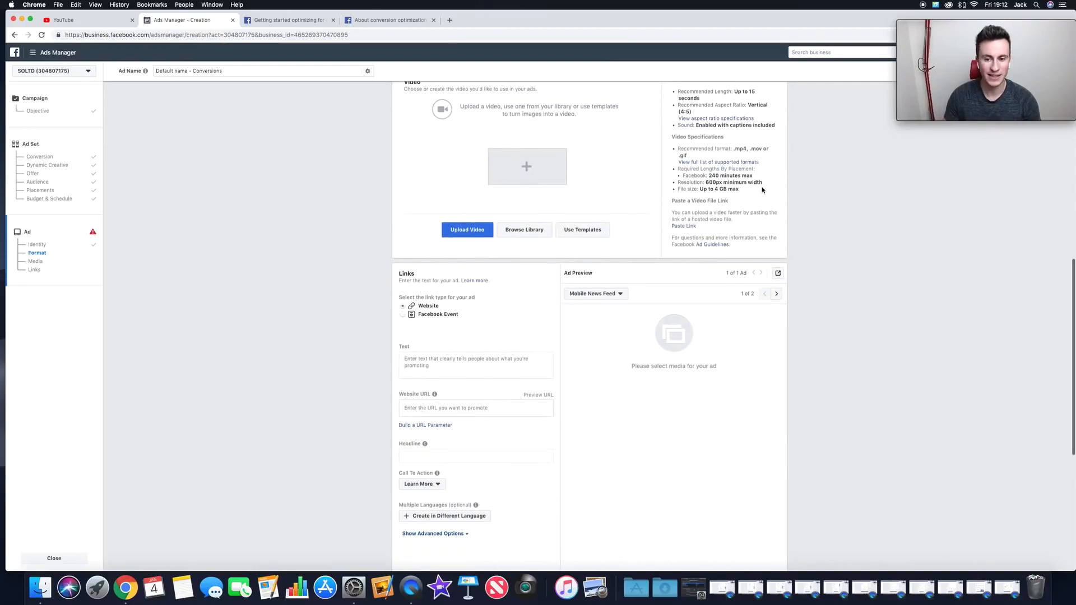
scroll(781, 178, "down", 1)
scroll(781, 178, "up", 2)
scroll(781, 178, "down", 1)
scroll(784, 180, "up", 1)
scroll(786, 181, "down", 1)
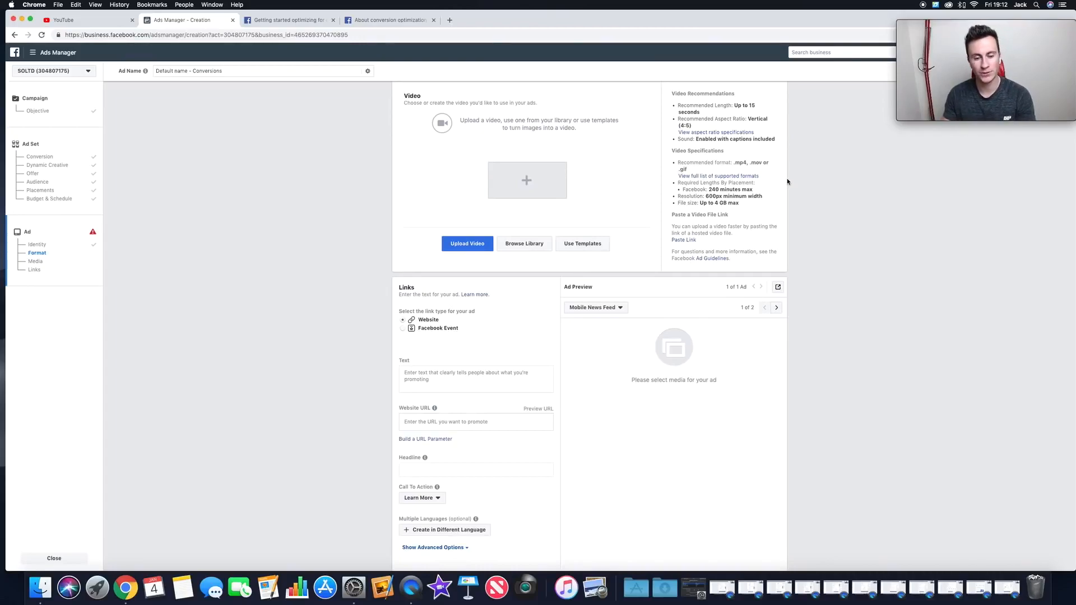
Enter "Do you walk your dog in the dark?" as the first line of the ad text, followed by a line break.
scroll(787, 182, "down", 3)
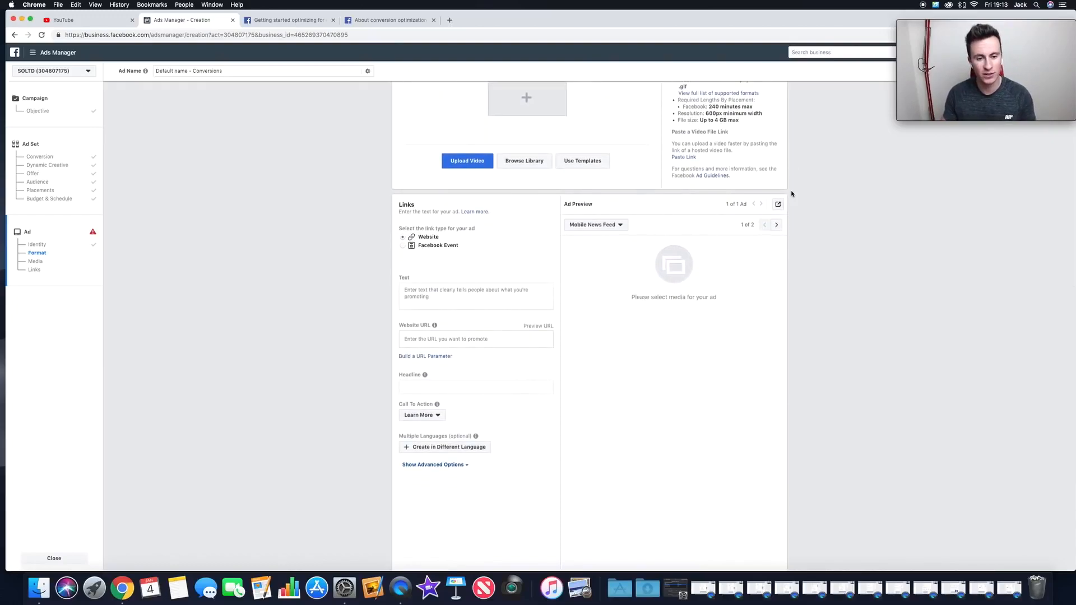
left_click(447, 298)
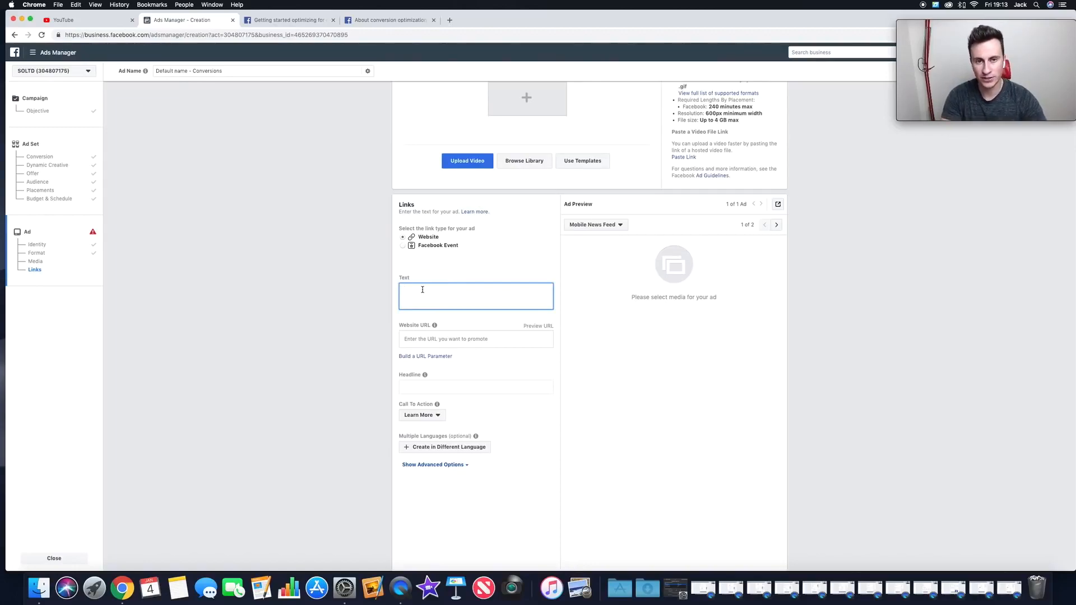
type("Do you walk your dog in the d")
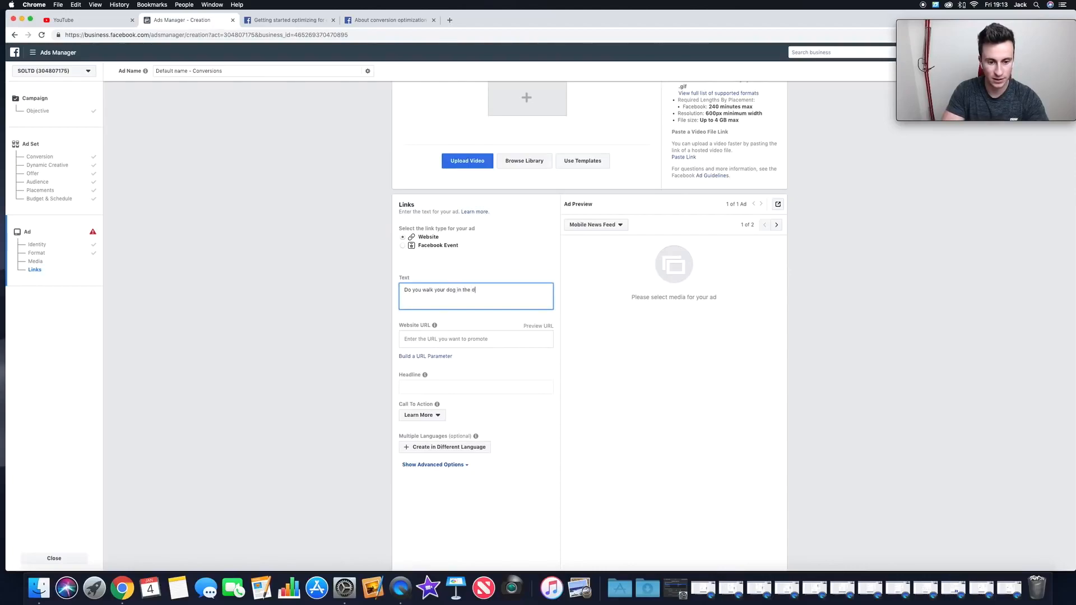
type("ark?")
key("Return")
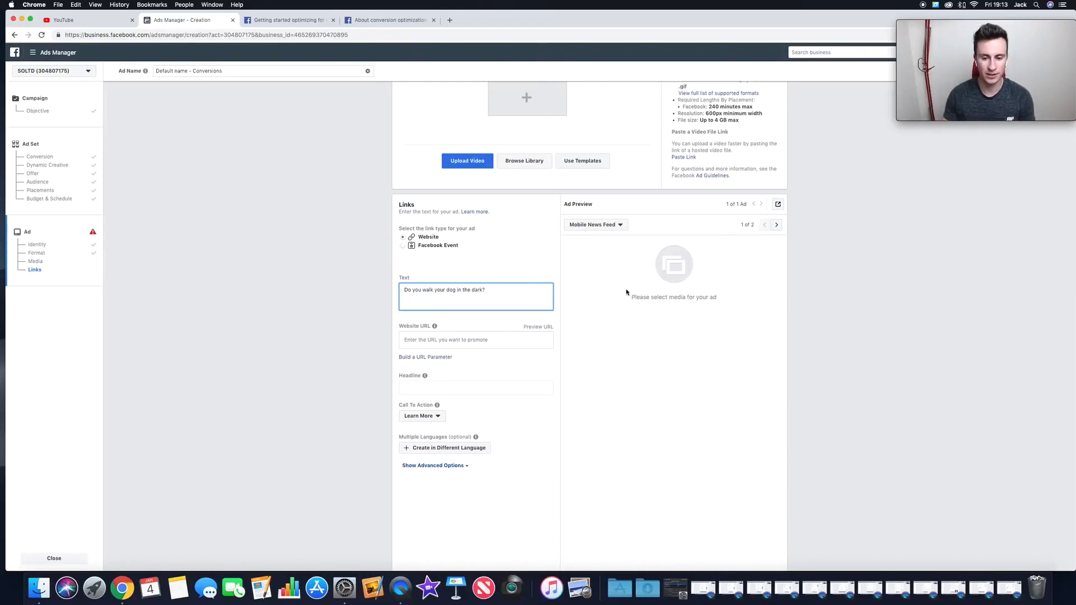
Switch the ad to the Single Image format and add the "Entrepreneur" chalkboard picture as its image.
scroll(816, 246, "up", 5)
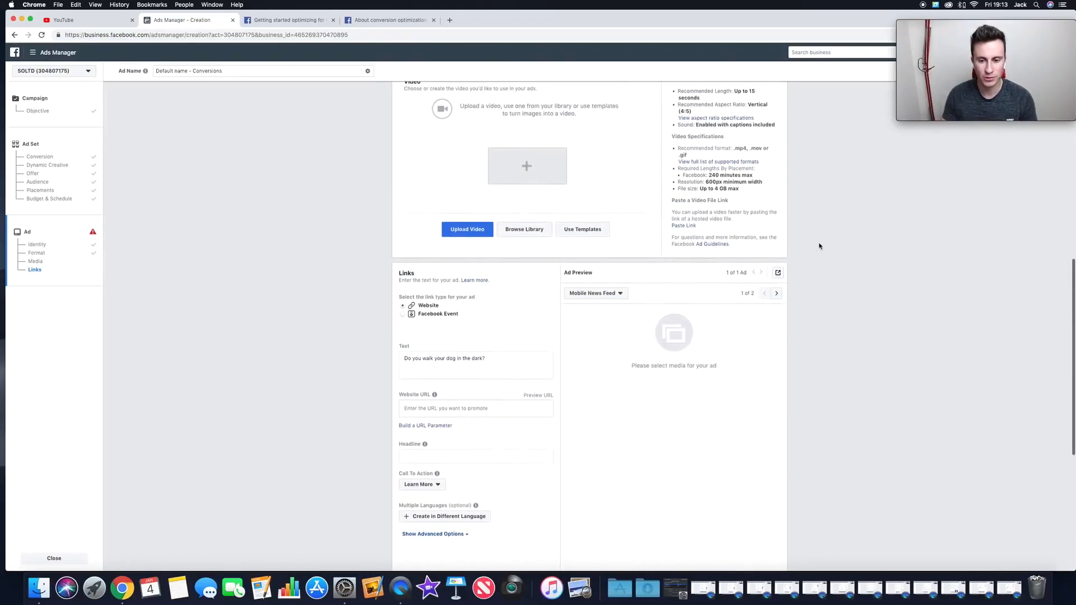
scroll(820, 246, "up", 1)
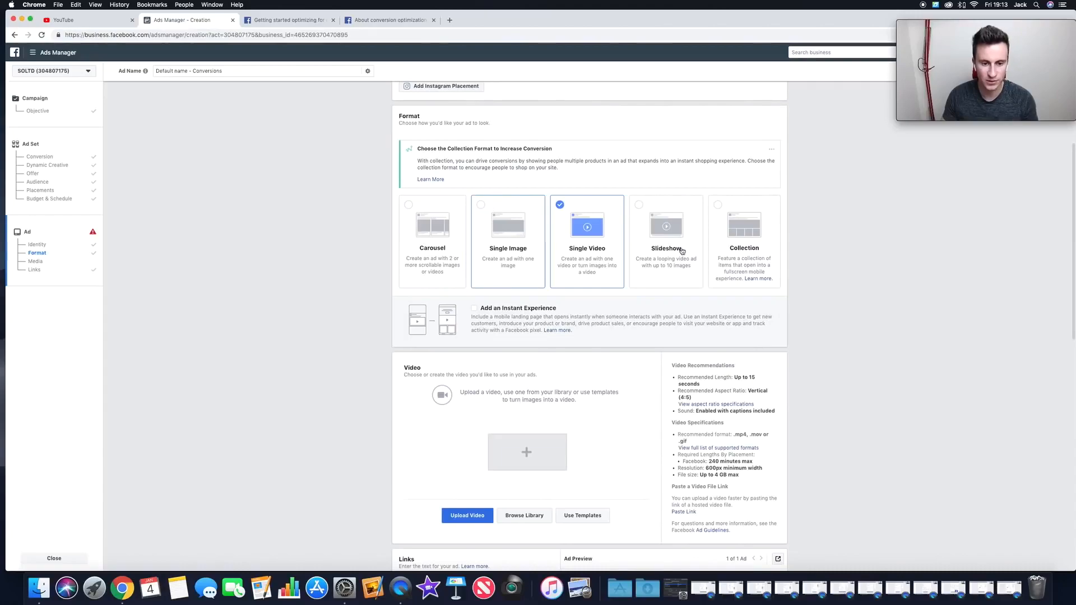
scroll(822, 246, "down", 3)
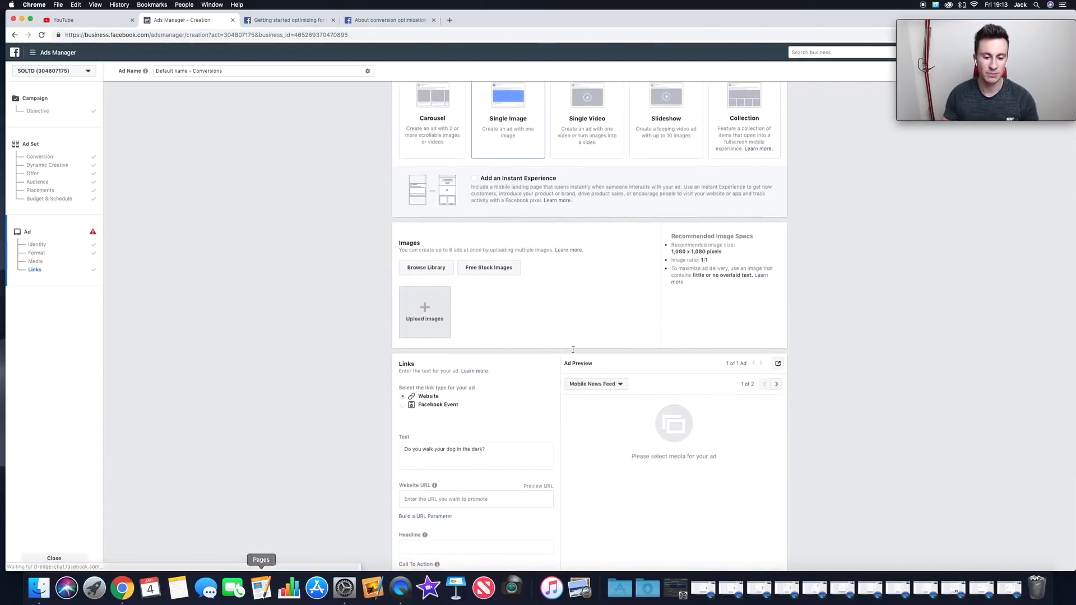
scroll(851, 244, "up", 2)
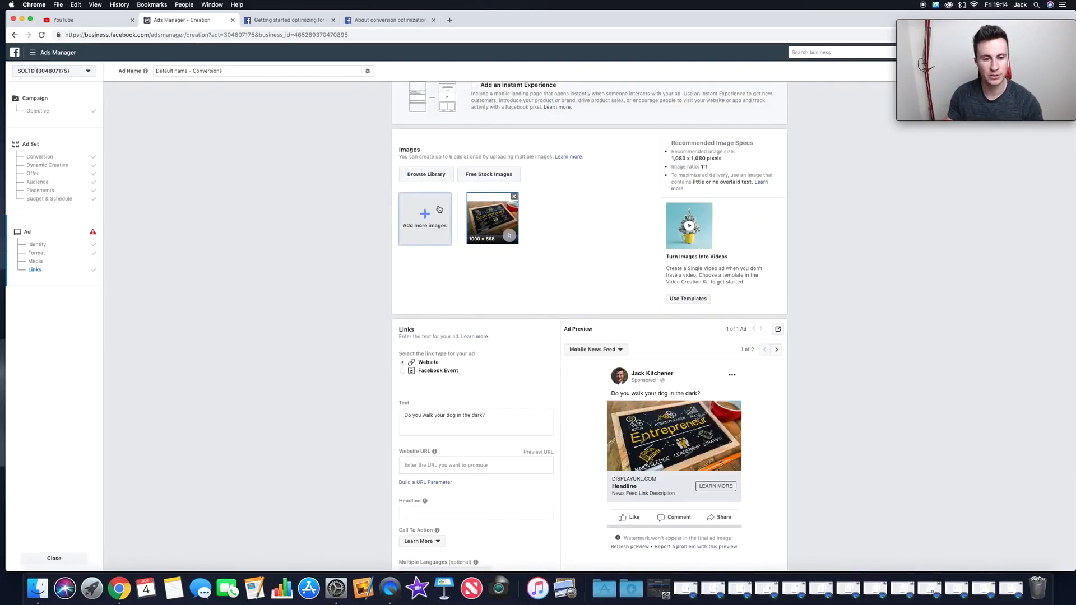
scroll(539, 189, "down", 1)
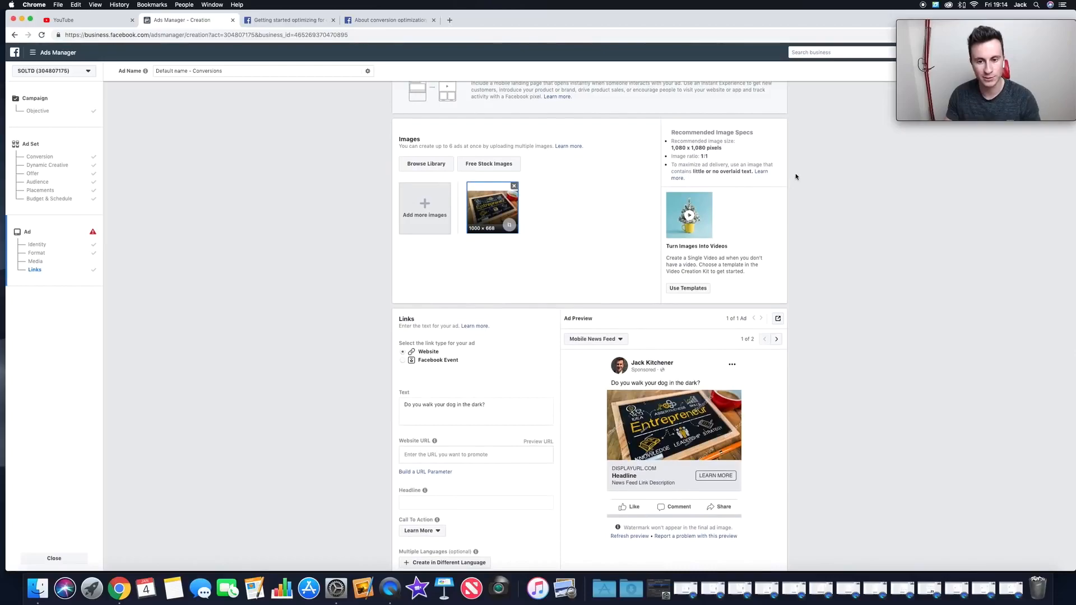
scroll(796, 177, "up", 3)
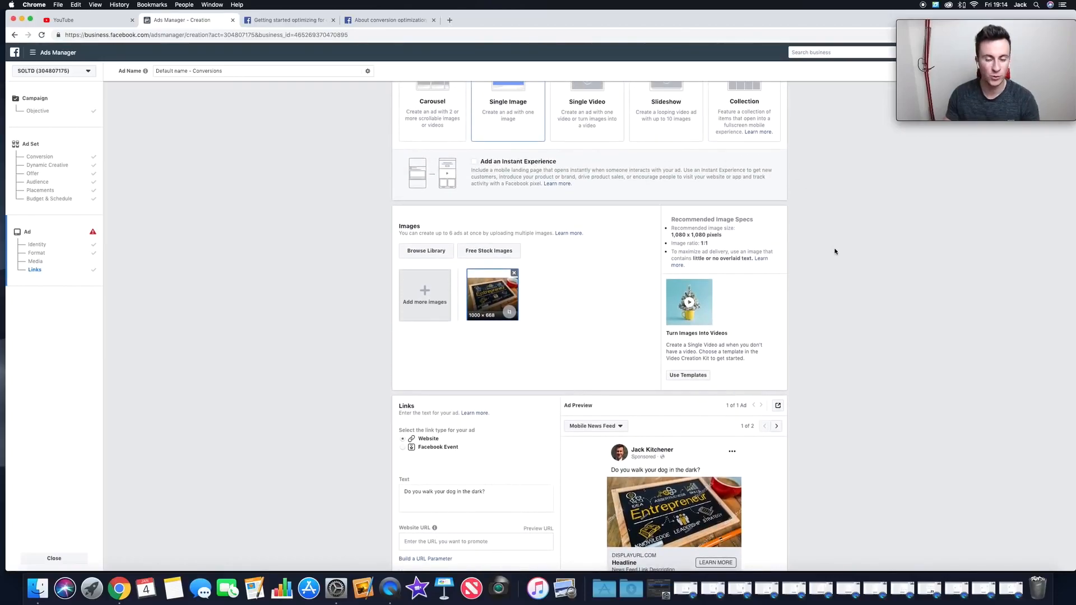
scroll(835, 252, "up", 1)
Continue the ad text on the same line with "Keep your dog safe from traffic with this LED Dog Collar".
scroll(835, 251, "down", 4)
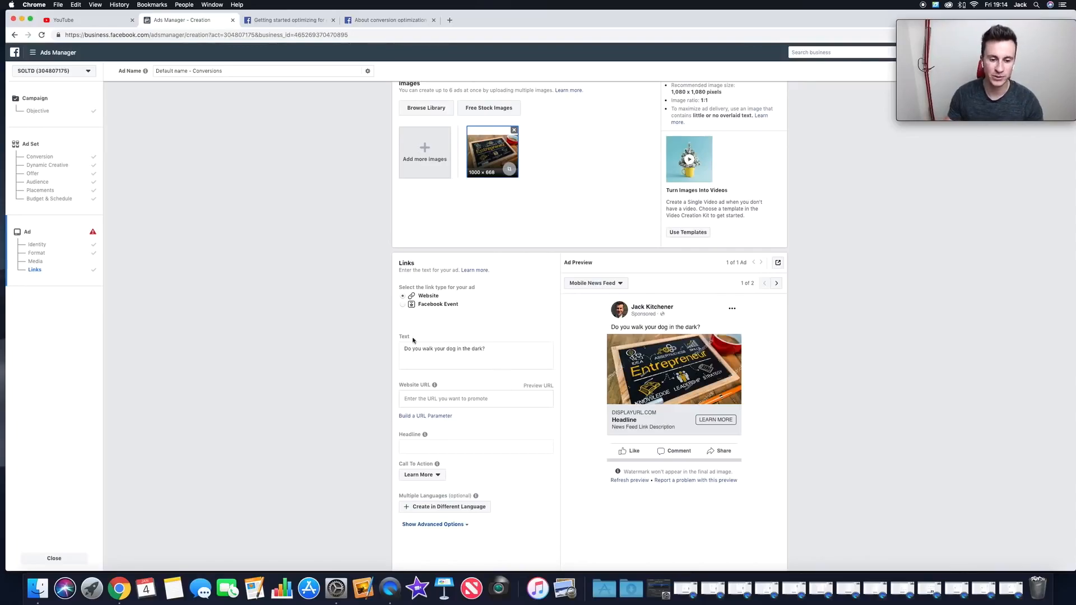
scroll(413, 340, "down", 1)
left_click(489, 315)
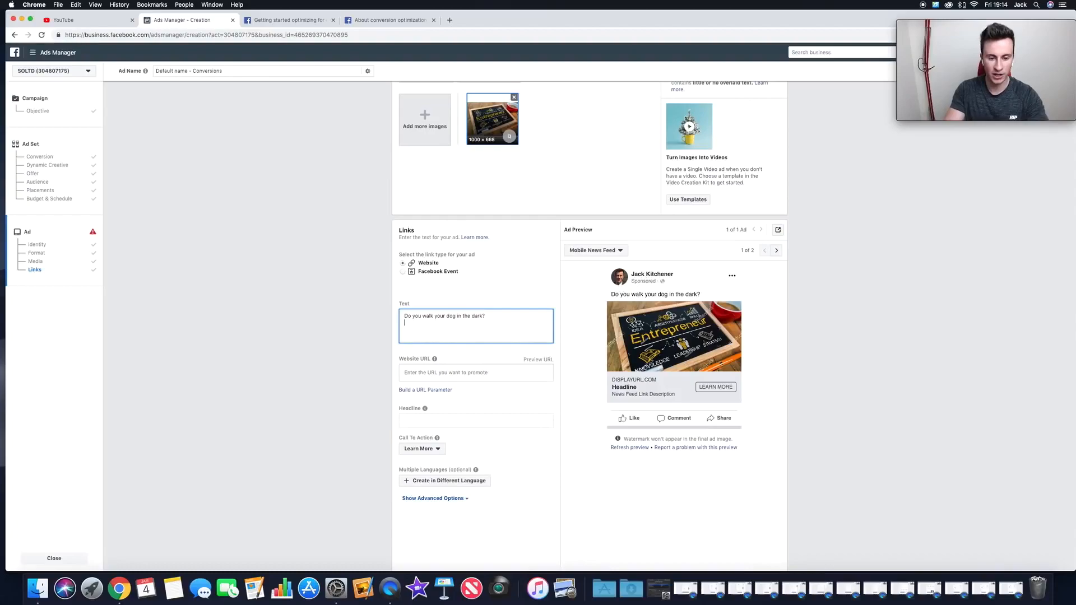
type("Keep")
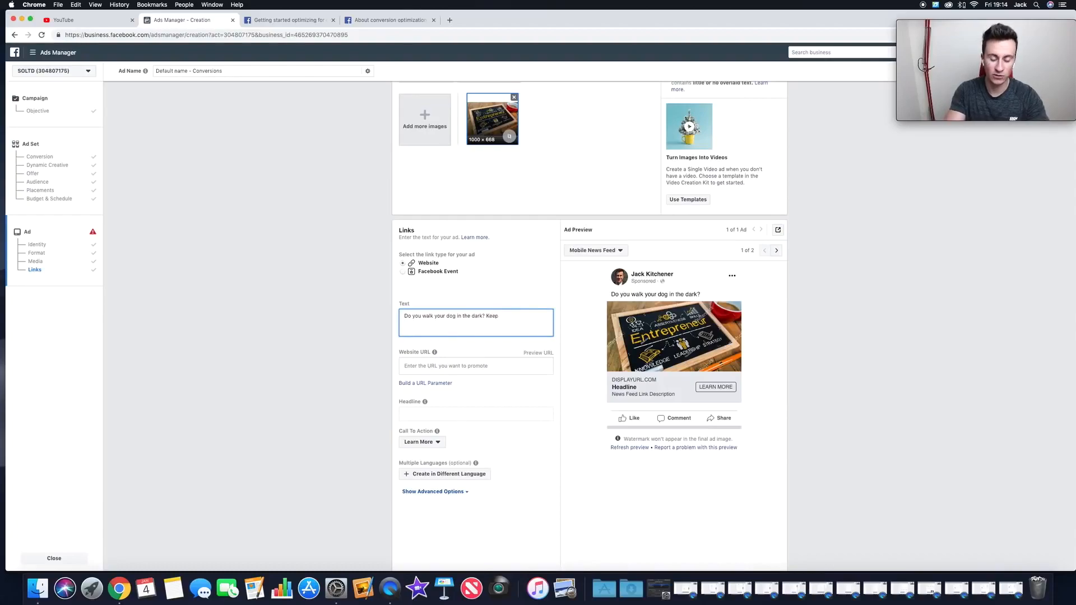
type(" your dog s")
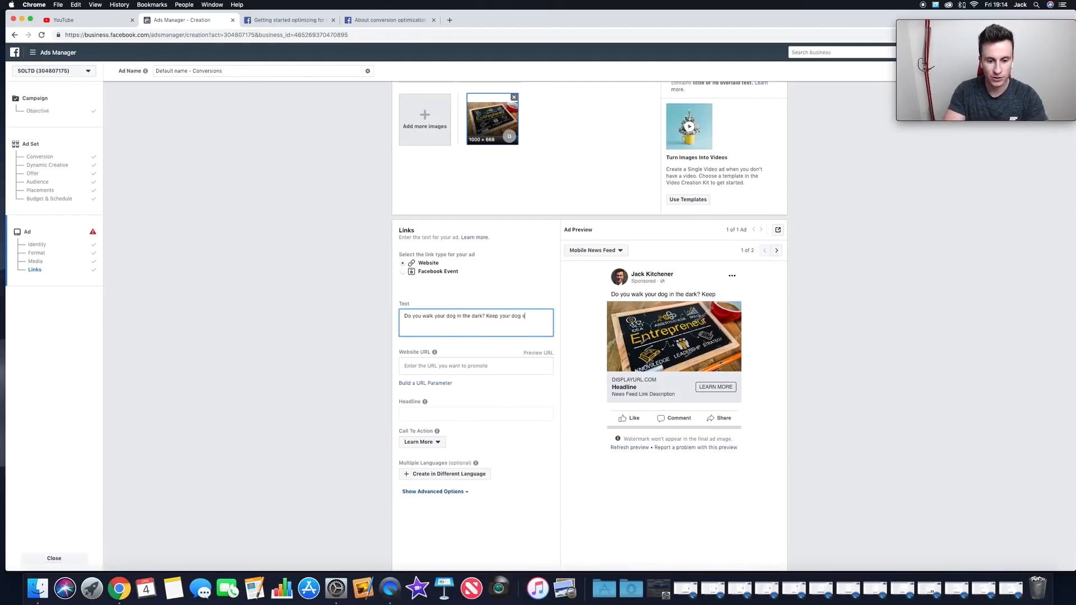
type("afe from tra")
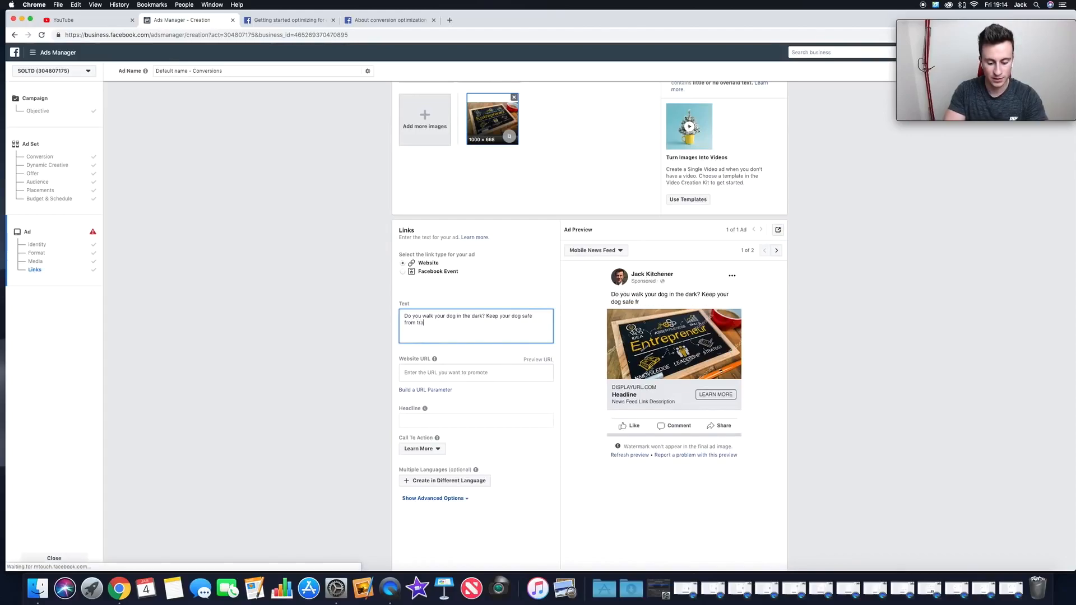
type("ffic with thie")
key("BackSpace")
type("s LED Dog Collar")
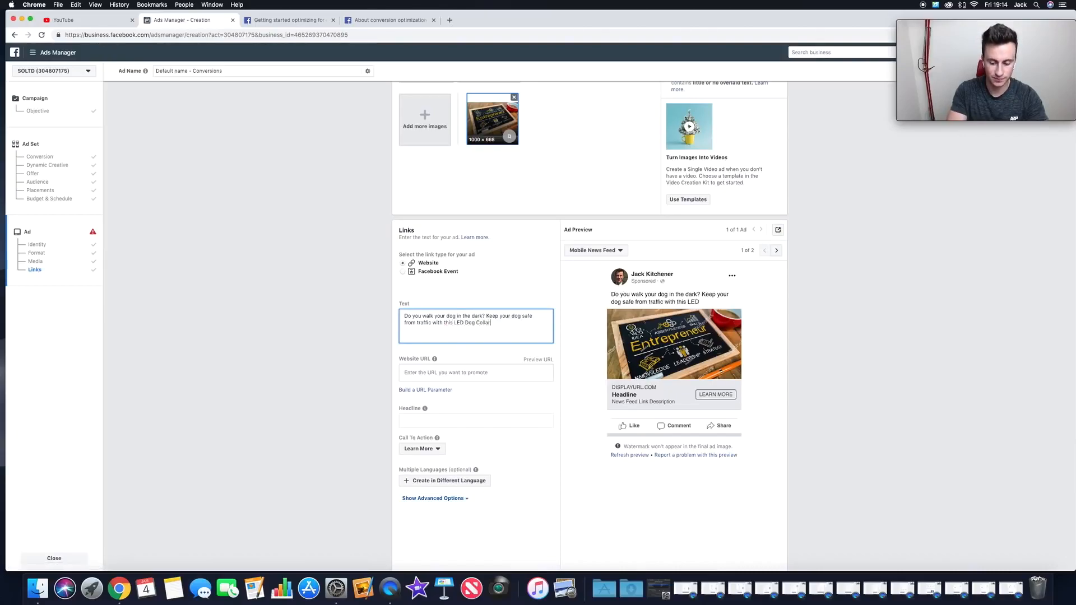
Add a blank line and the closing line "Get Yours Here ->" to the ad text.
key("Return")
key("Return")
type("Get You")
type("rs Here")
type(" ;")
key("BackSpace")
type("->")
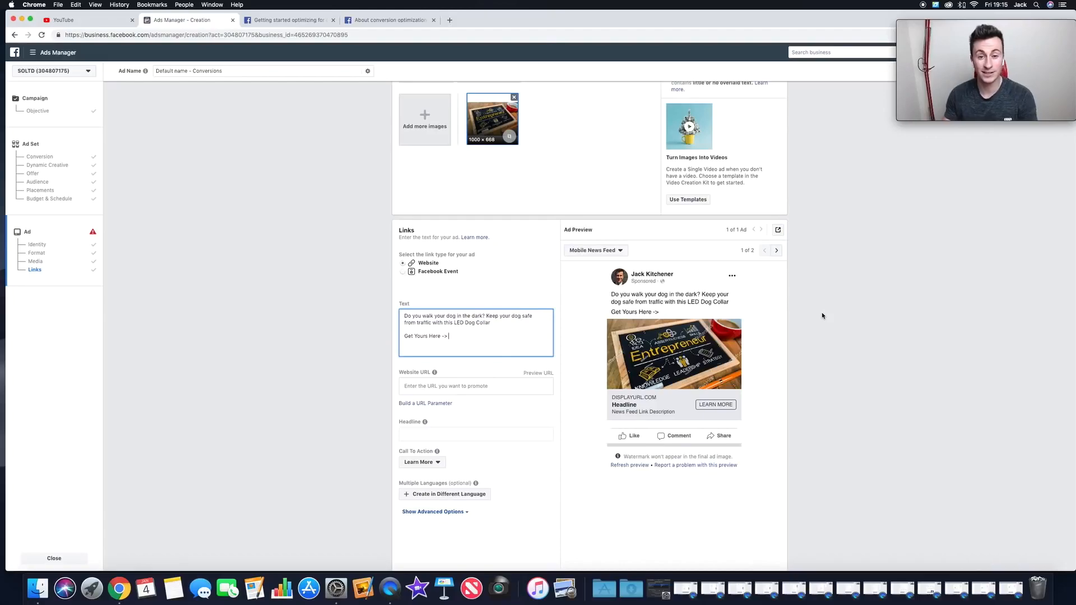
Set the ad's headline to "PAYPAL WELCOME", leaving the website URL empty.
left_click(494, 386)
scroll(313, 336, "down", 1)
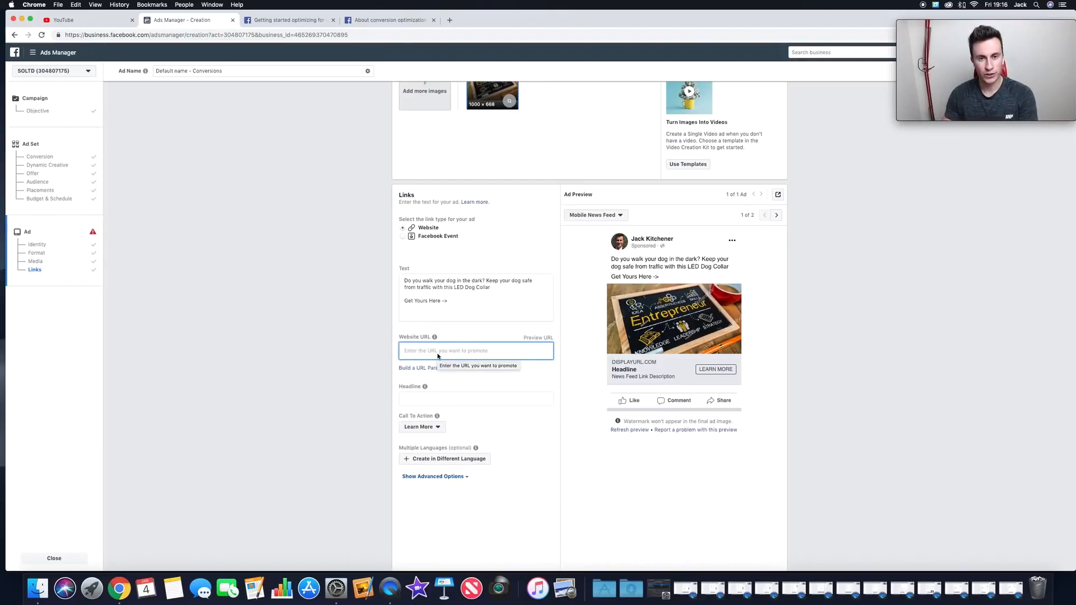
left_click(430, 400)
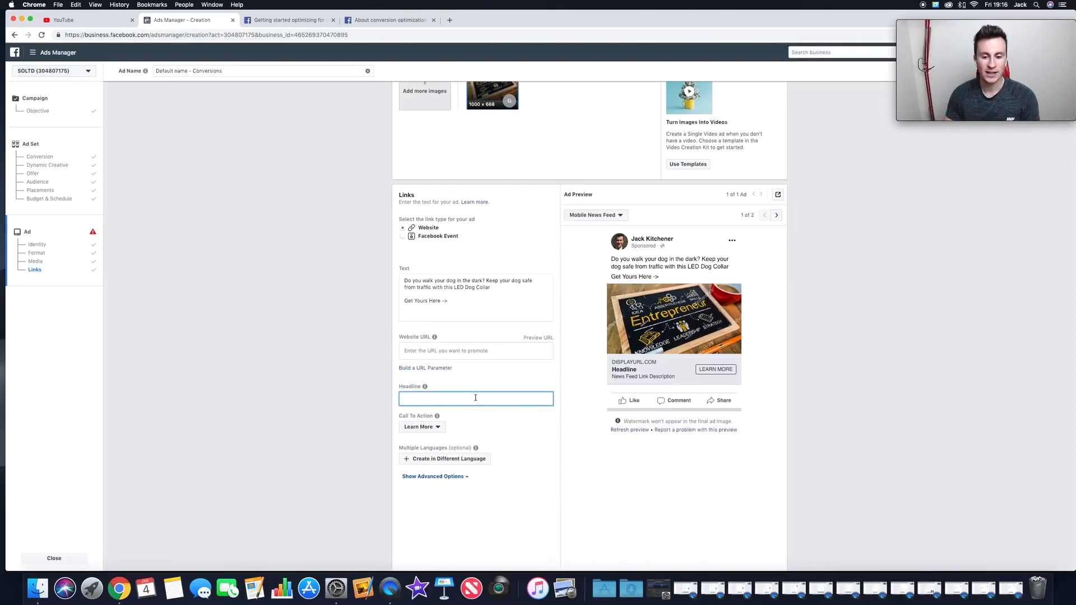
left_click(616, 370)
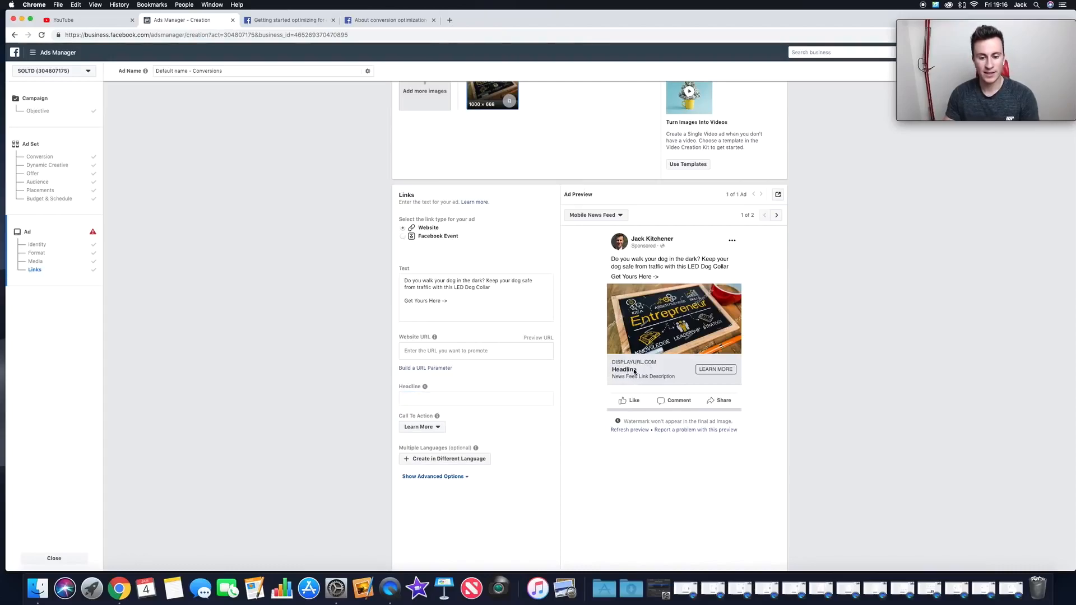
left_click(459, 400)
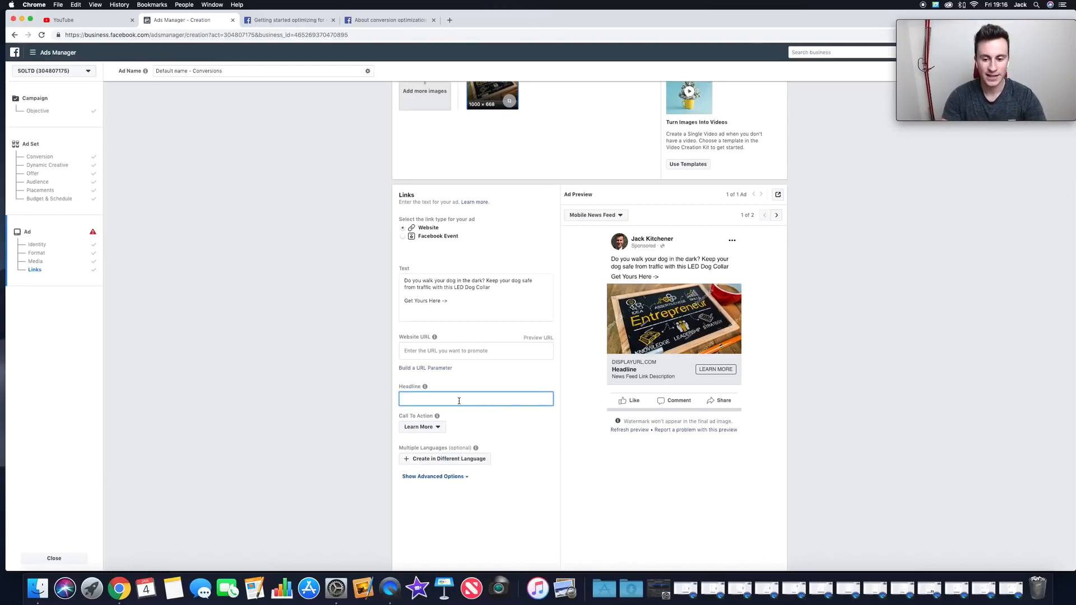
type("PAYPAL WELCOME")
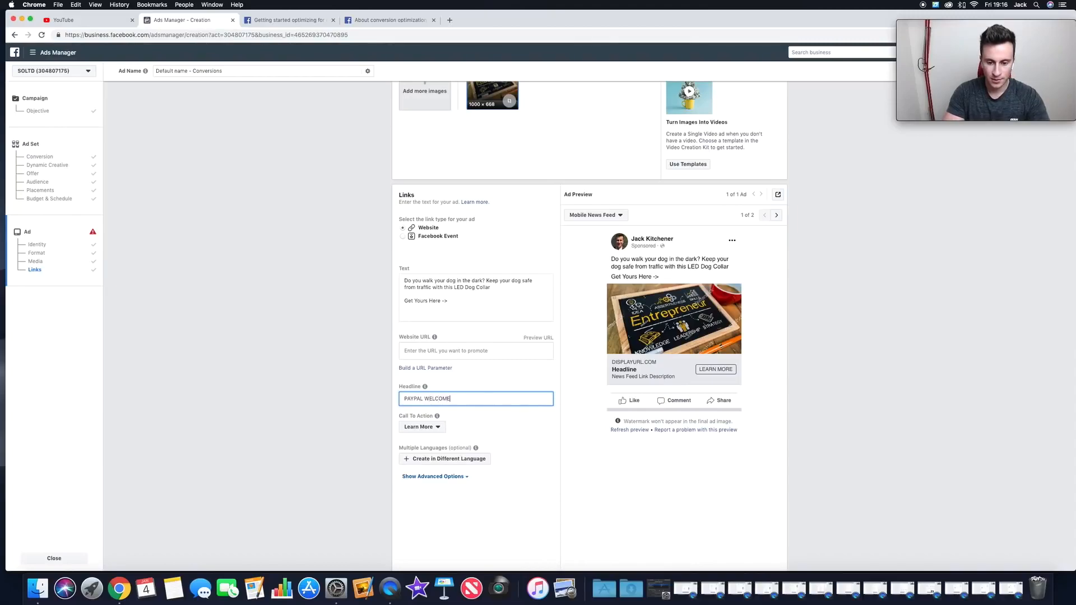
left_click(363, 402)
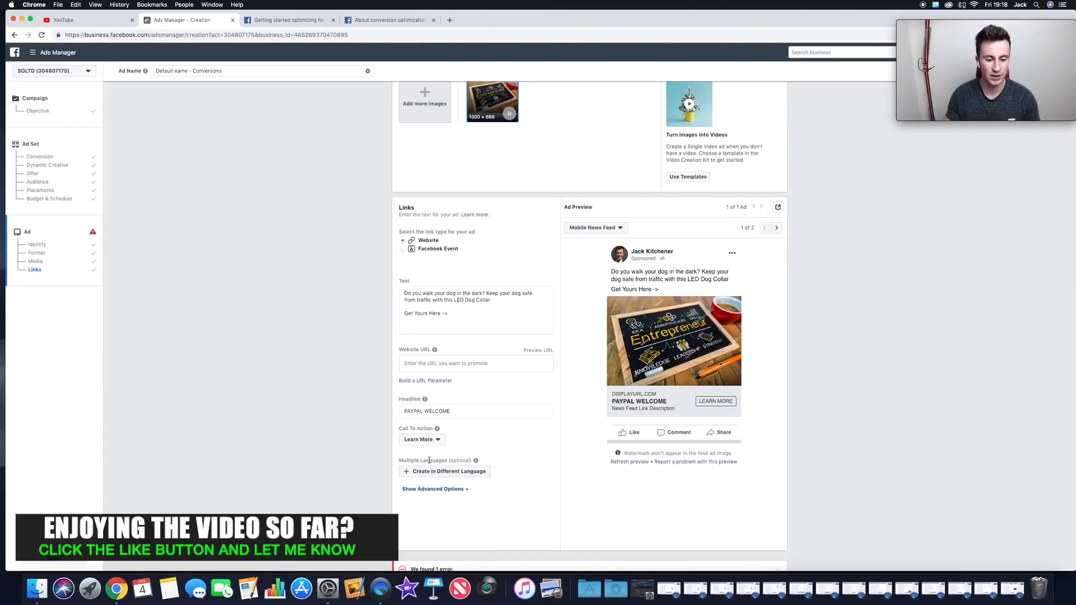
Change the ad's call to action to Shop Now.
left_click(410, 441)
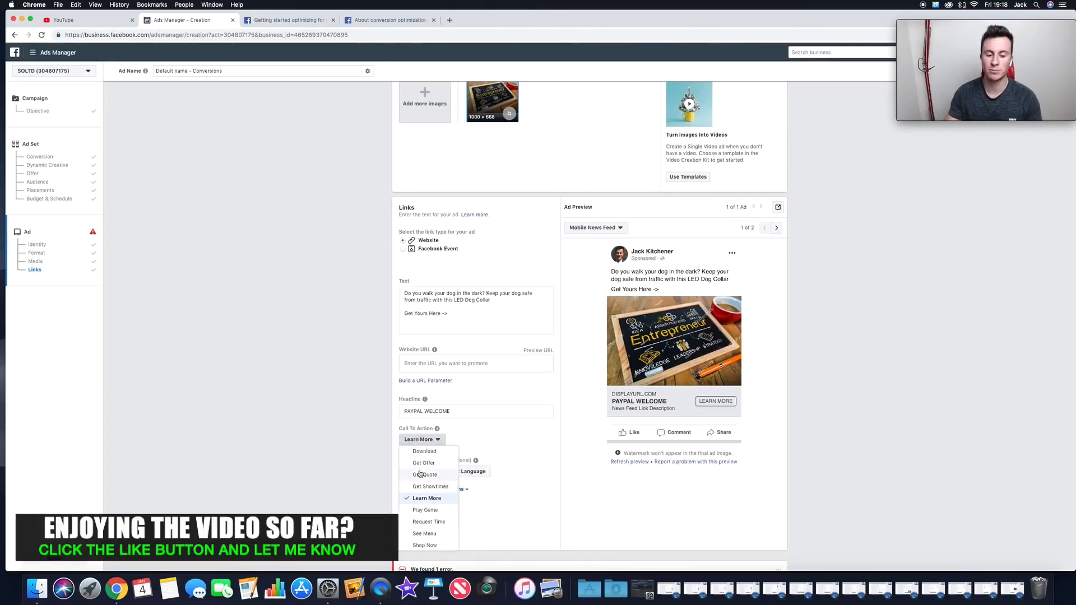
scroll(424, 499, "down", 3)
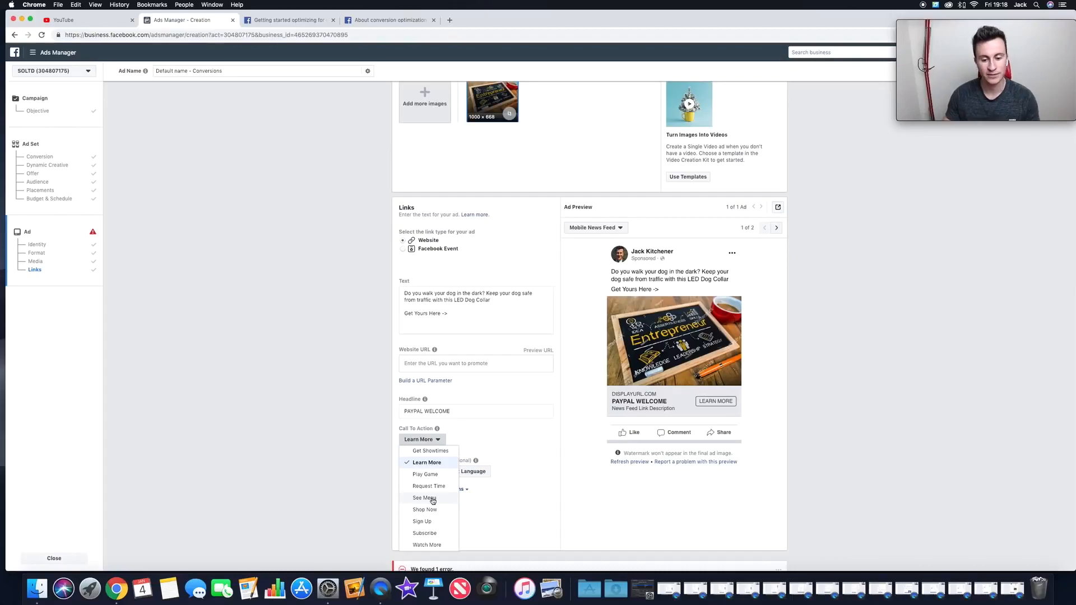
left_click(426, 510)
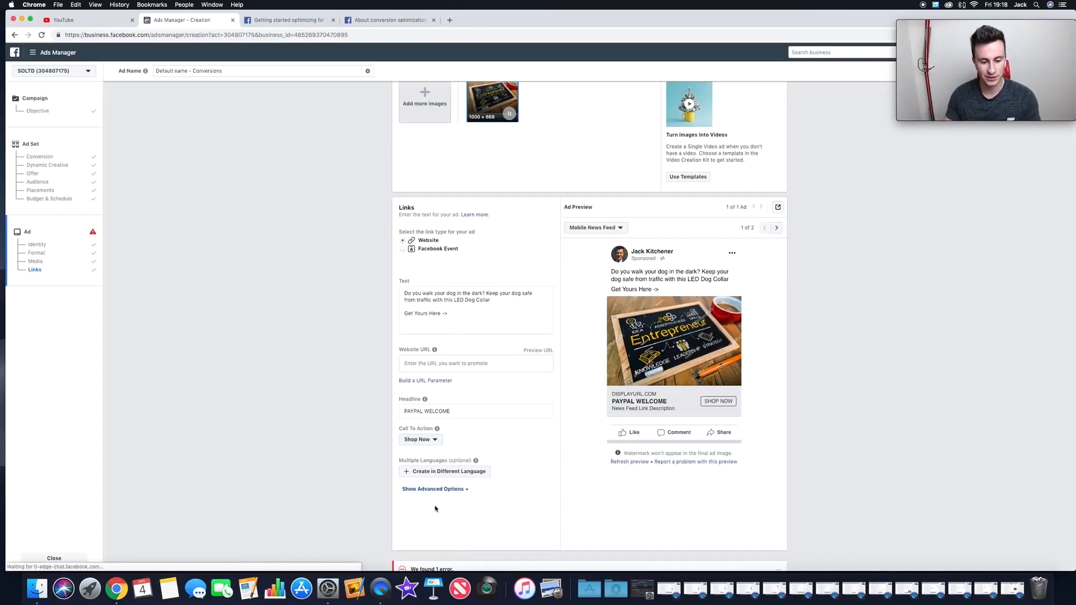
Show the advanced link options, enter "Over 10+ Colours Available" as the News Feed link description and review the ad preview.
scroll(375, 460, "down", 2)
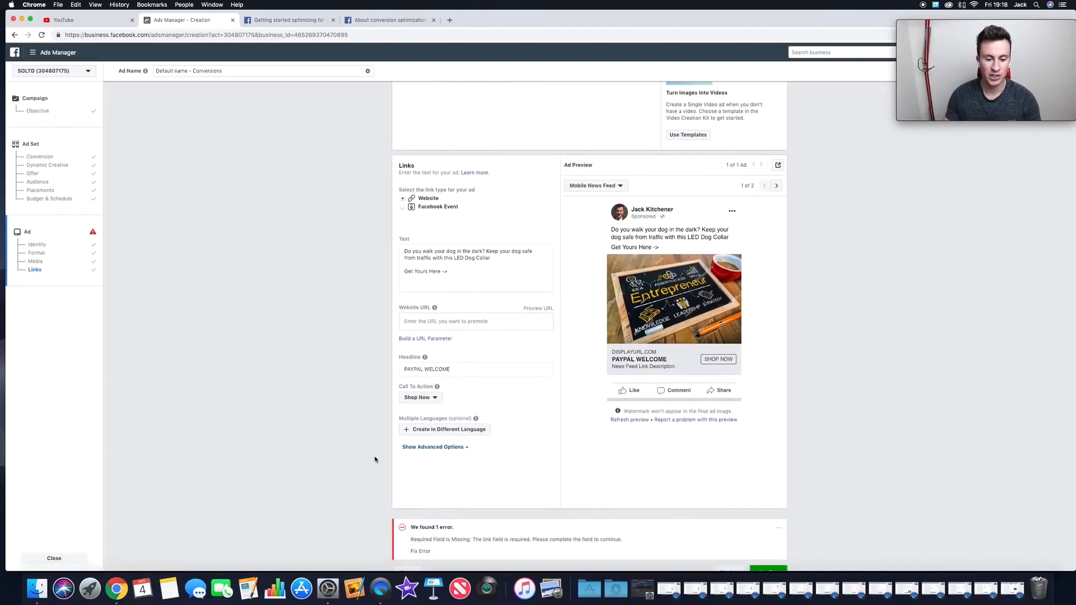
left_click(453, 447)
scroll(342, 447, "down", 3)
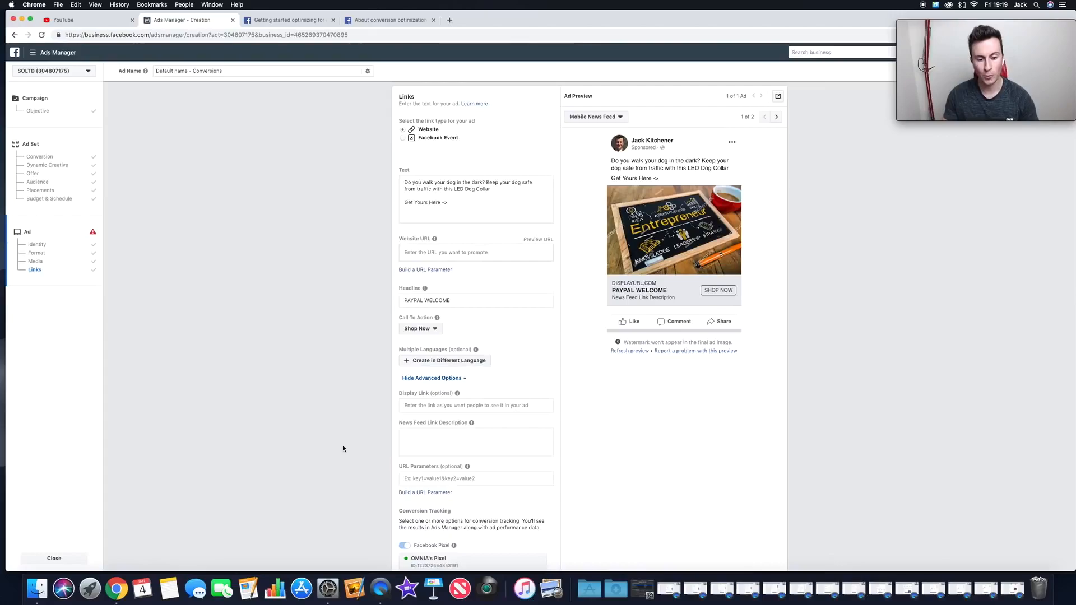
left_click(427, 405)
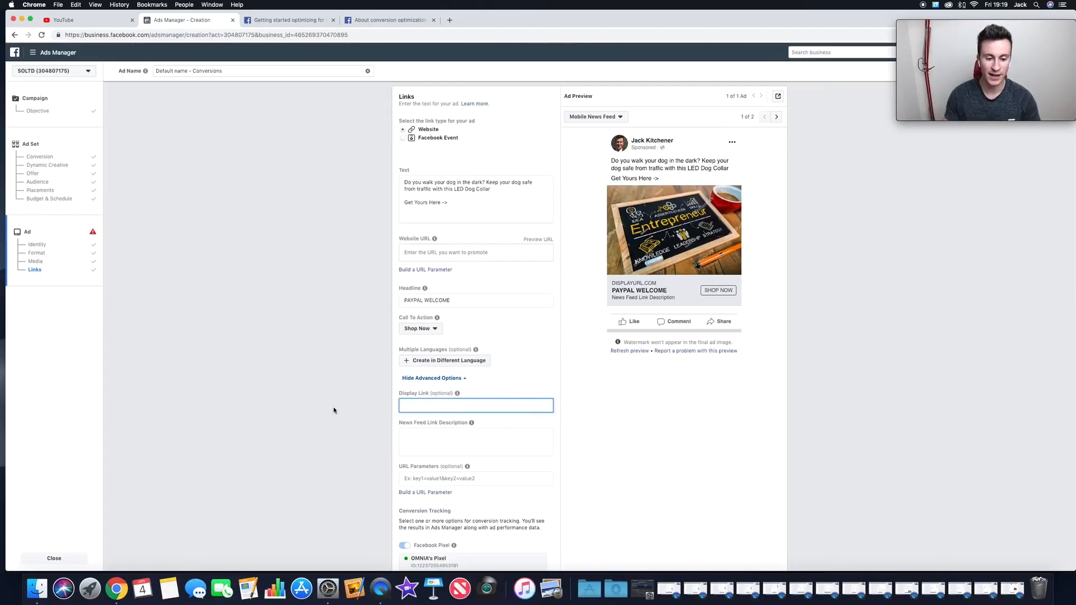
left_click(423, 436)
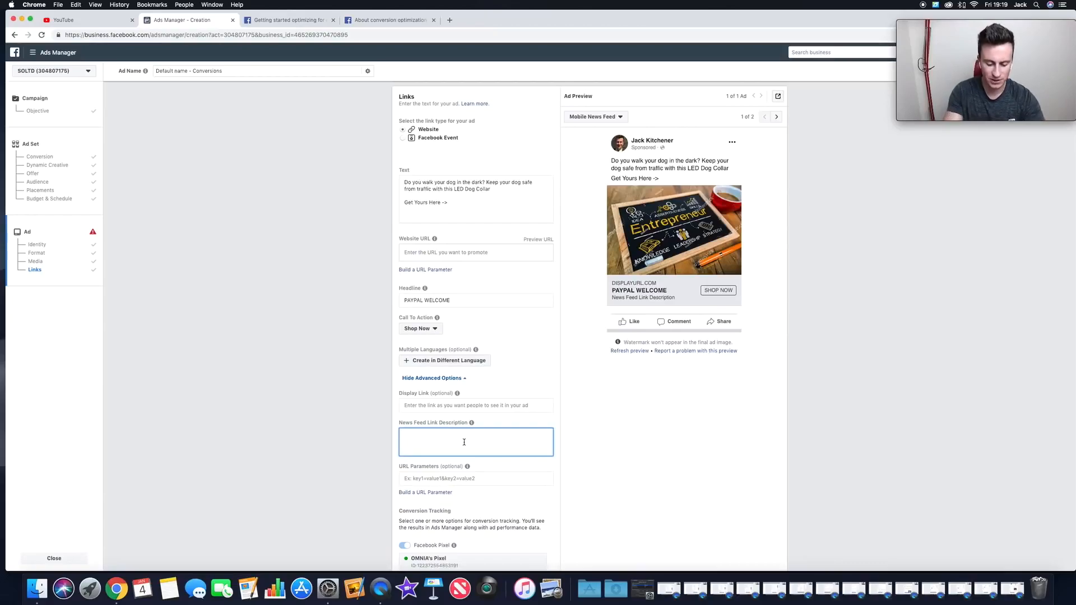
type("Over 10+ Colour")
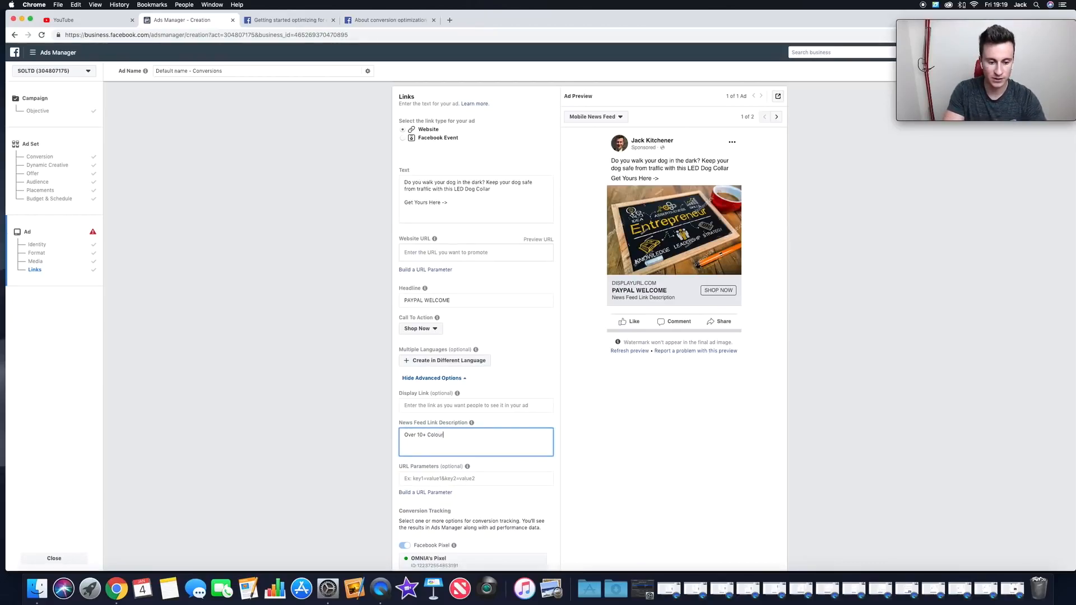
type("s Available")
left_click(308, 411)
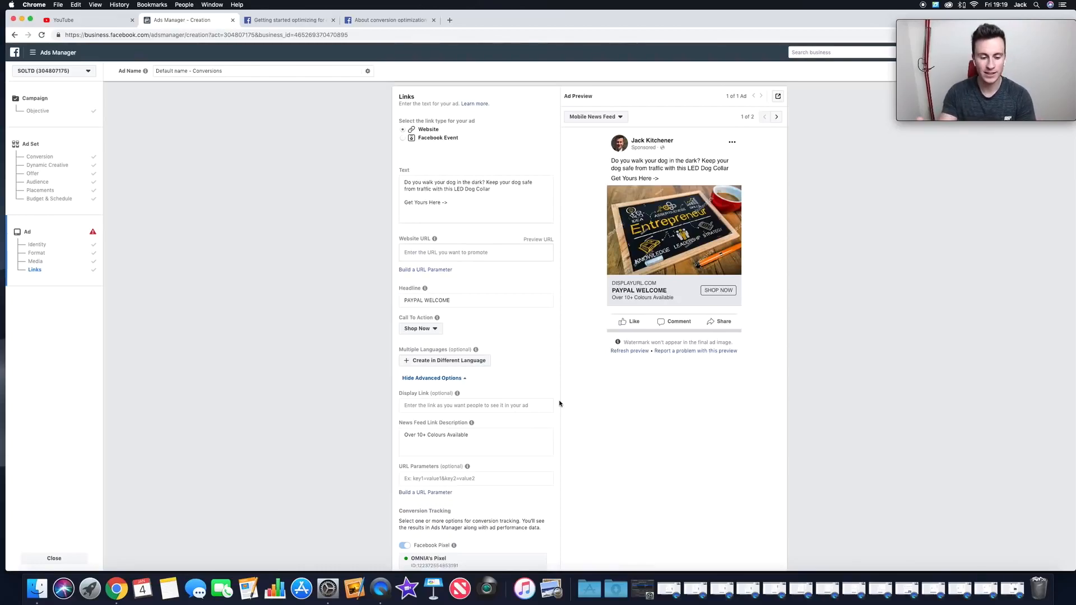
scroll(560, 403, "up", 5)
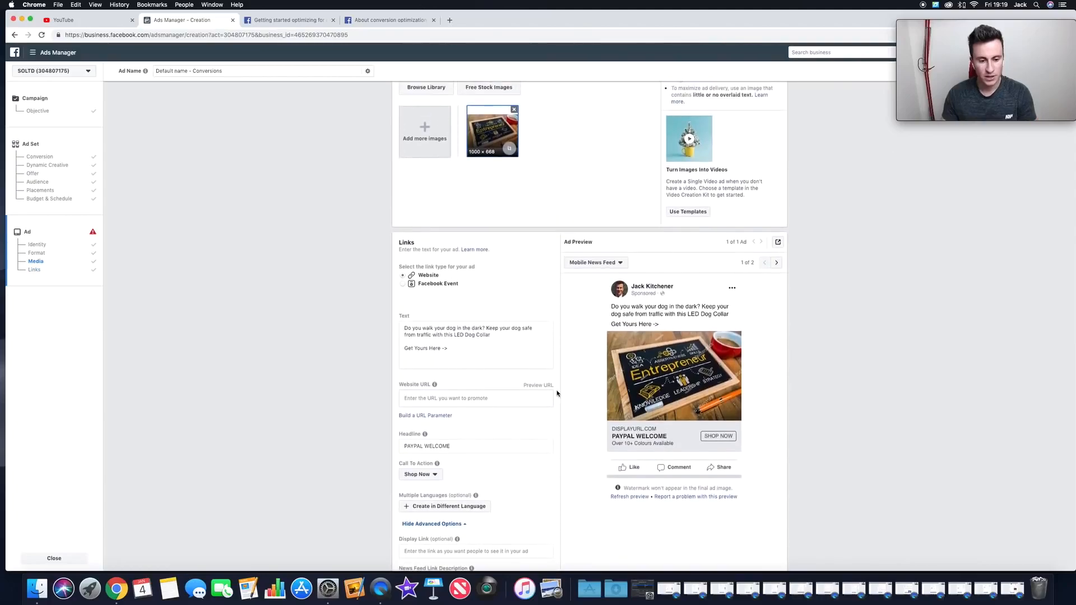
scroll(673, 314, "down", 2)
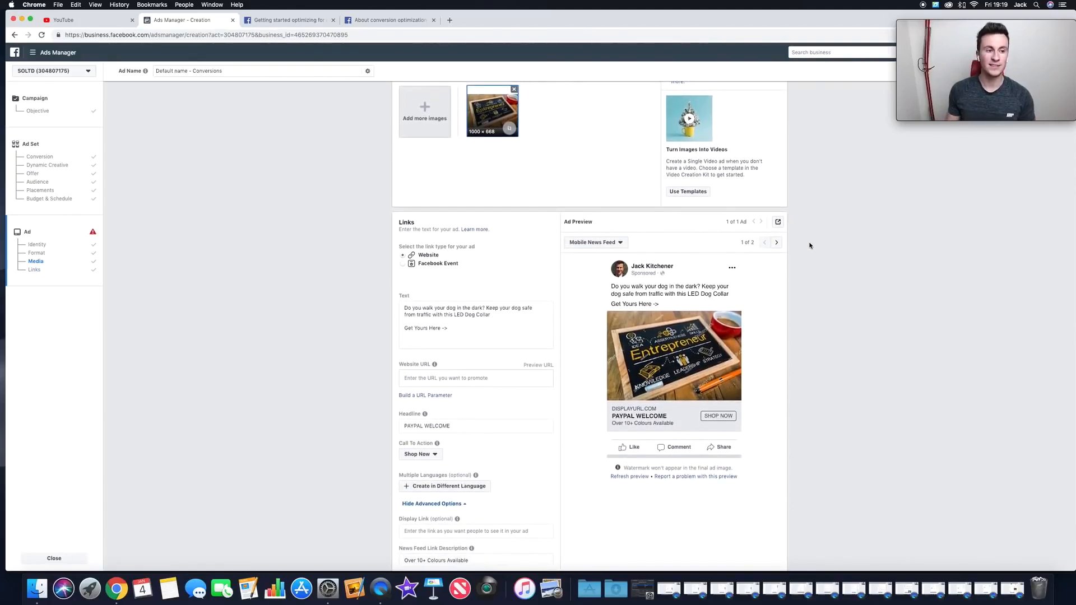